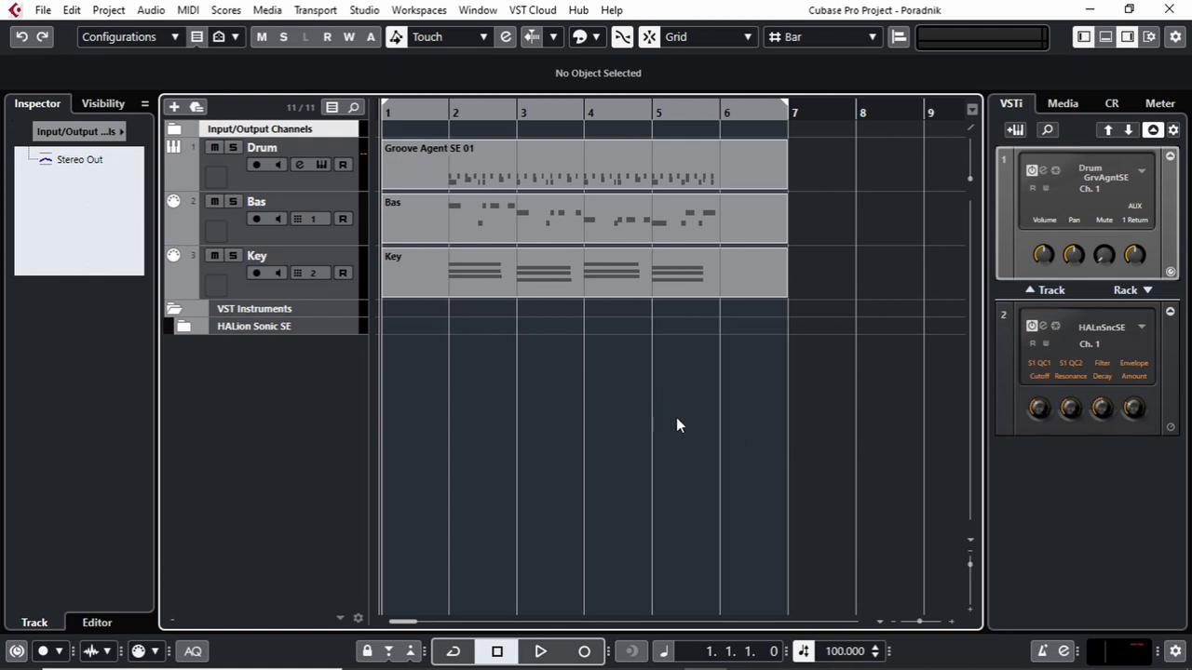
Show the floating Transport panel below the tracks and briefly expand its extended transport controls
key("F2")
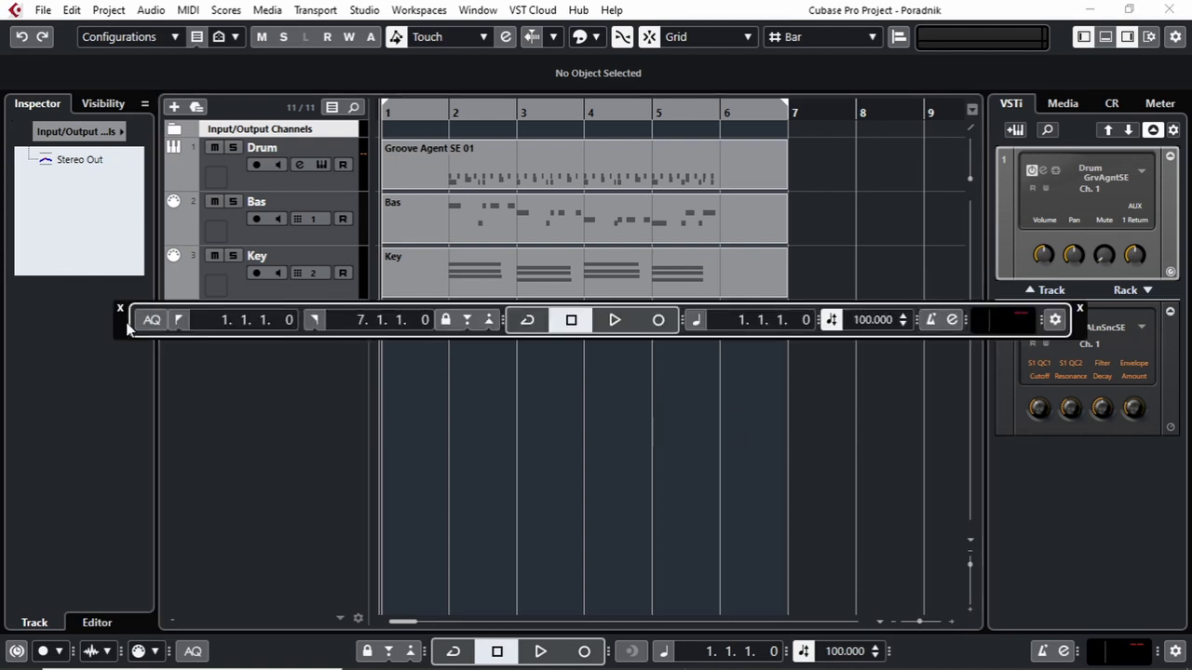
left_click_drag(128, 325, 171, 384)
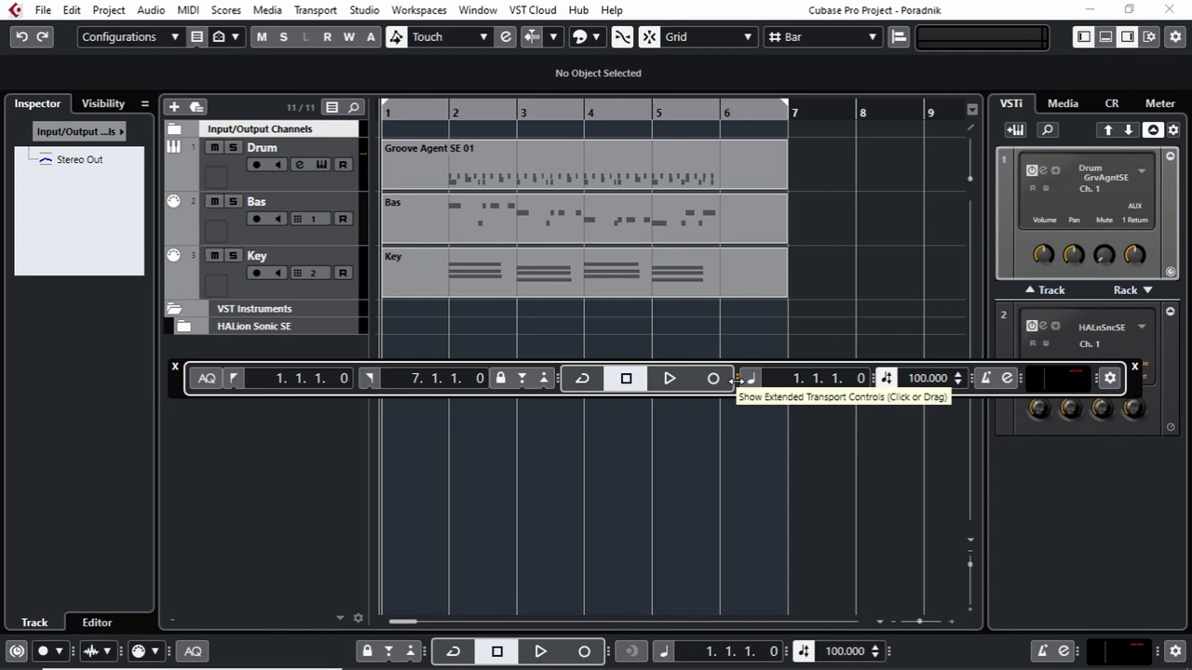
left_click(736, 378)
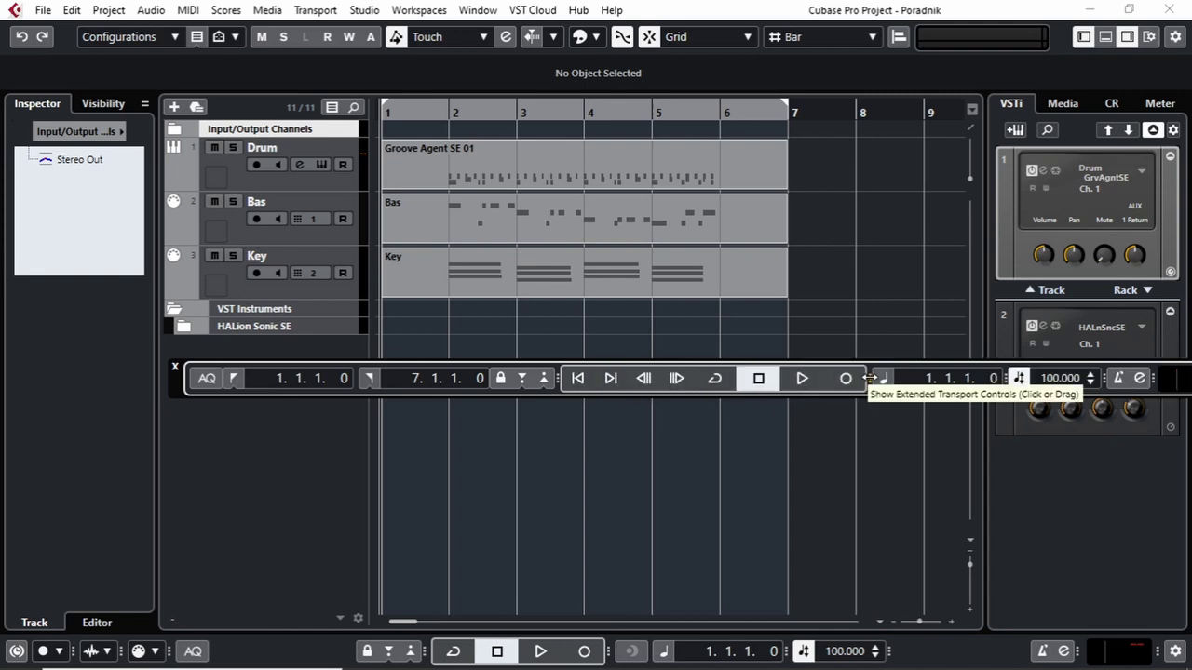
left_click(869, 377)
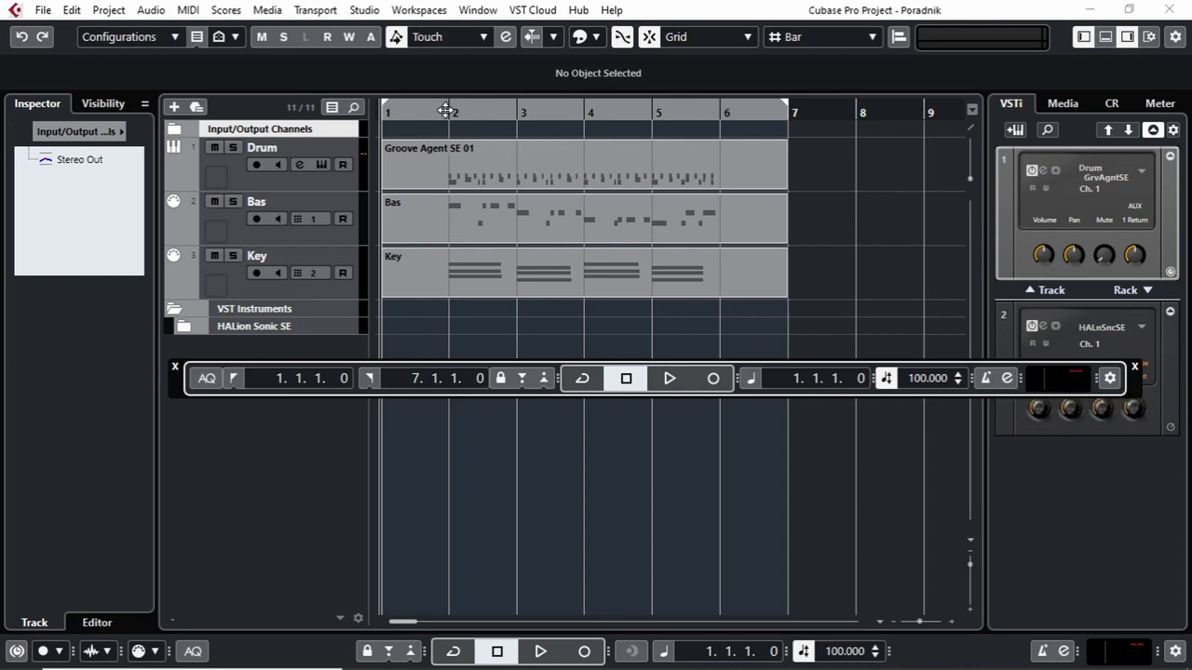
Play the project from bar 2 to about bar 4 and stop playback
left_click(446, 111)
key("space")
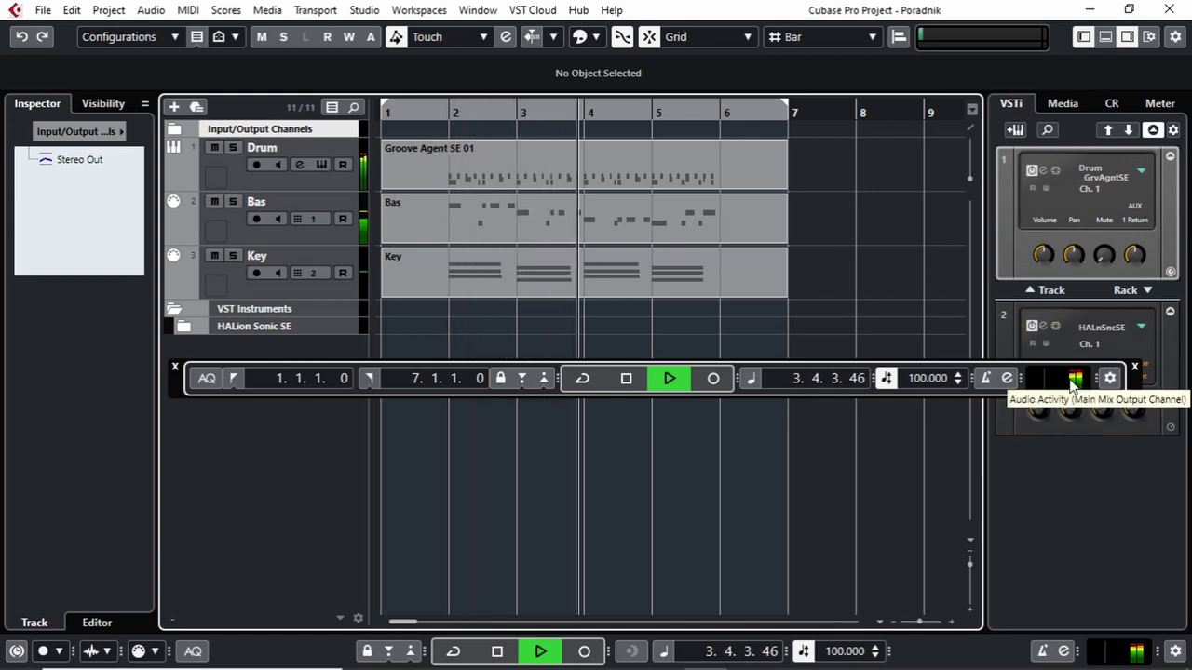
key("space")
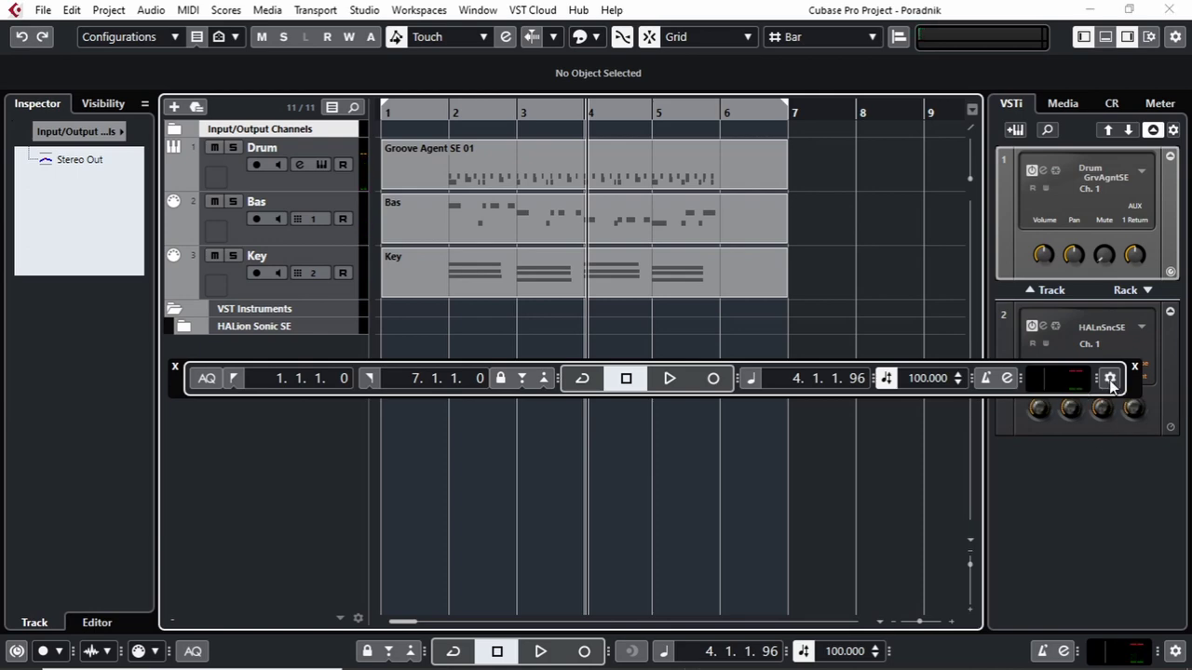
Hide the MIDI Auto Quantize section of the Transport panel and move the panel up to just below the Key track name
left_click(1110, 378)
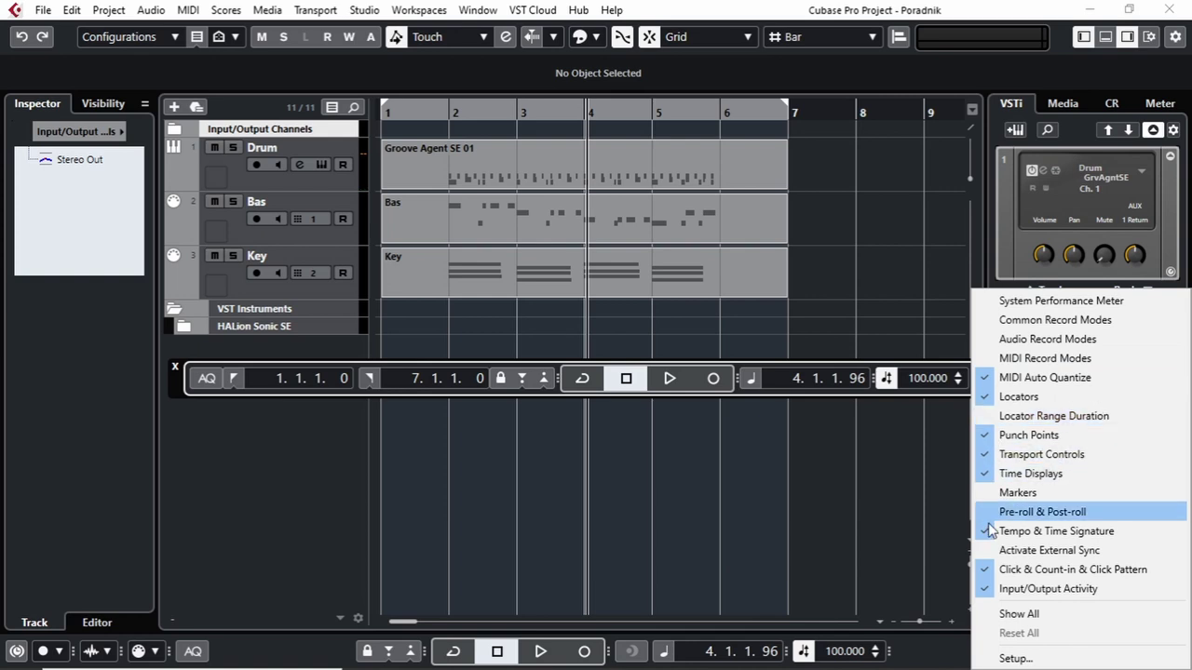
left_click(987, 419)
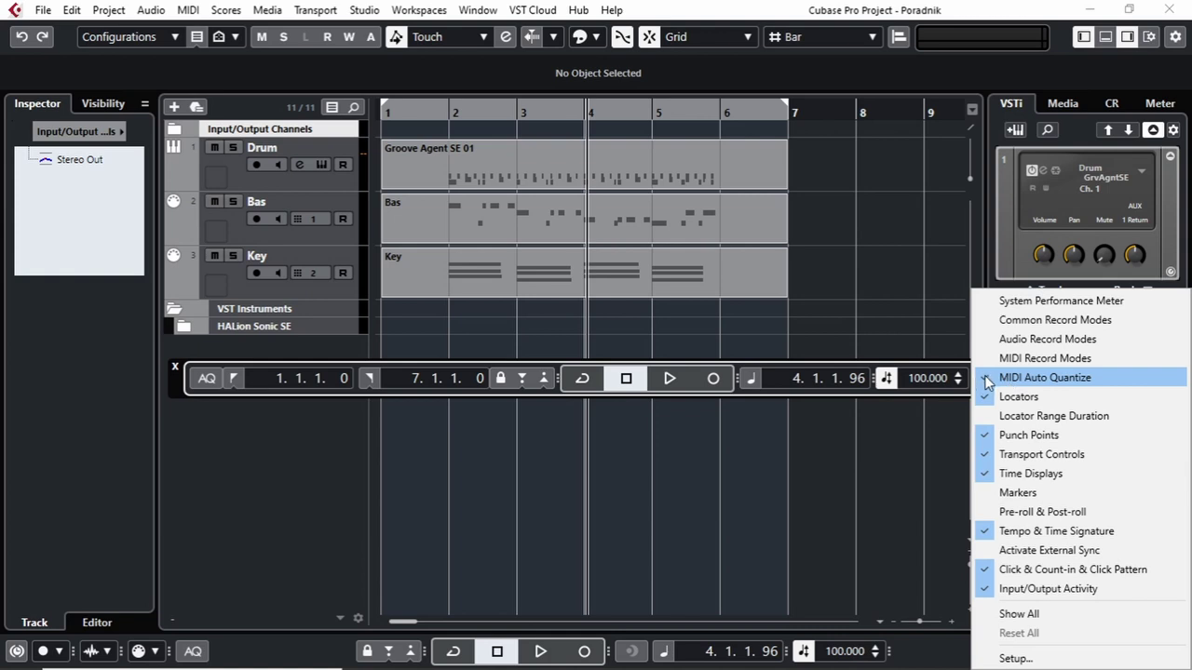
left_click(987, 377)
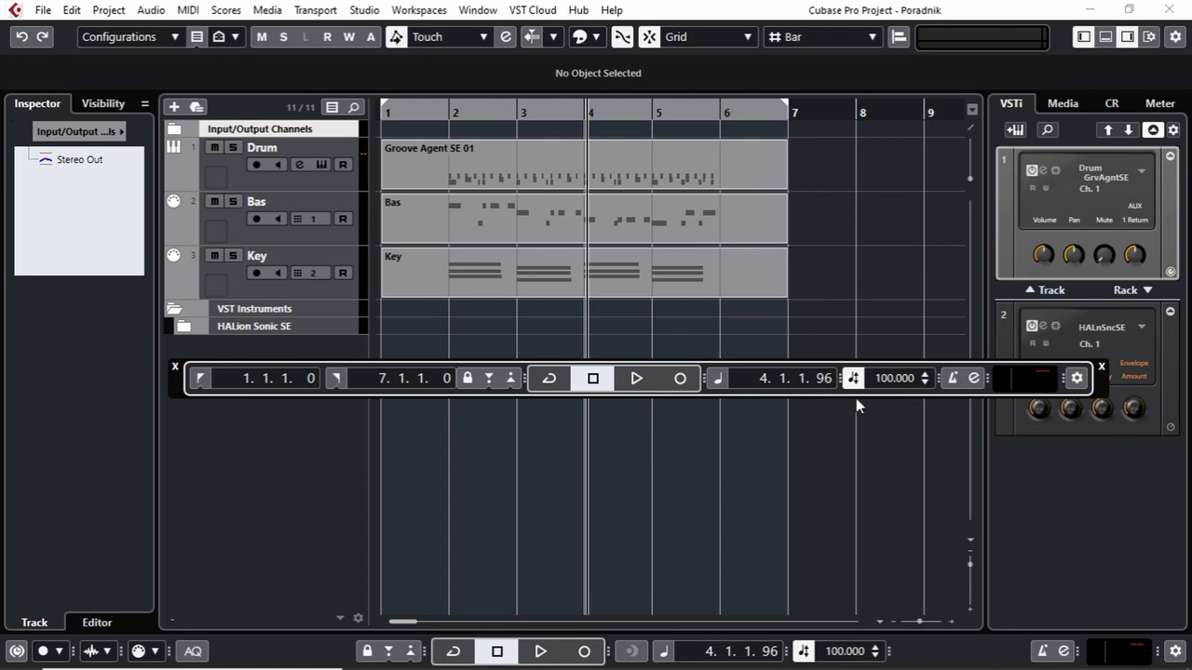
left_click_drag(179, 380, 156, 308)
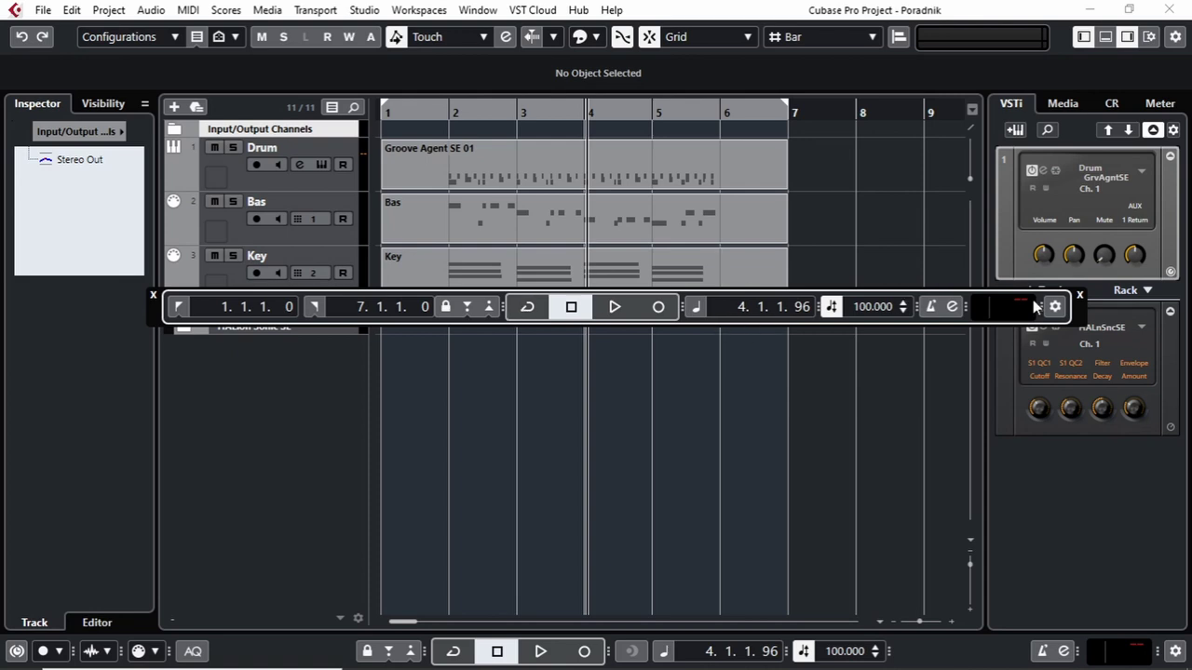
Expand the panel's extended transport controls and play a short stretch of the project from bar 2
left_click(681, 306)
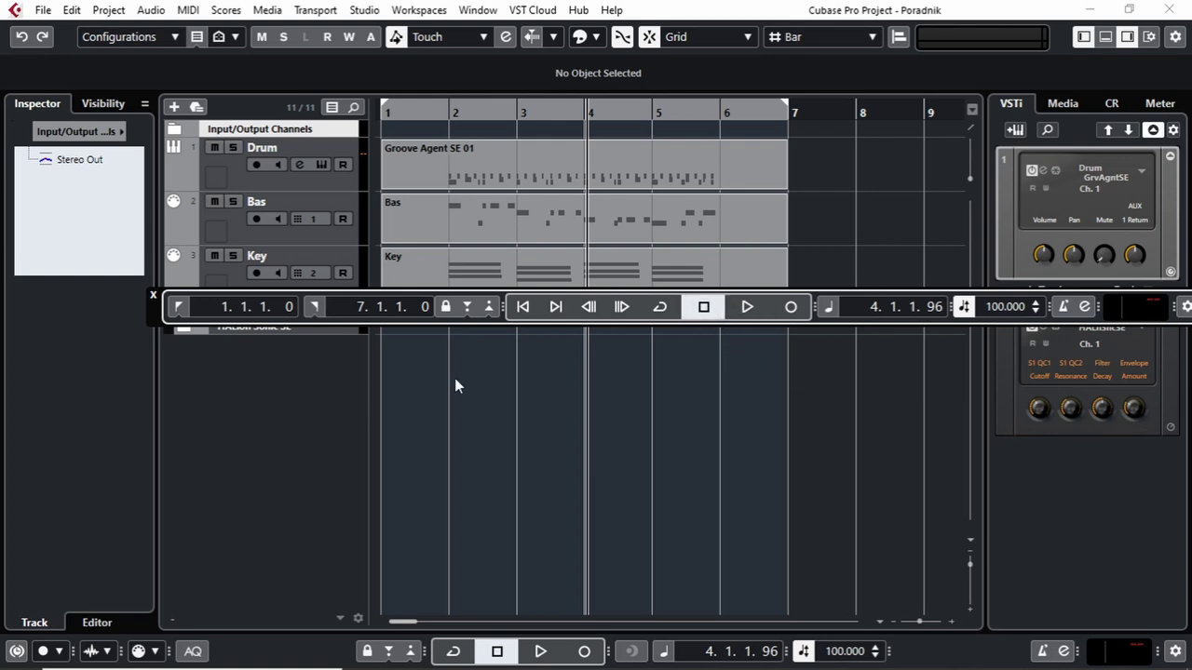
left_click(439, 112)
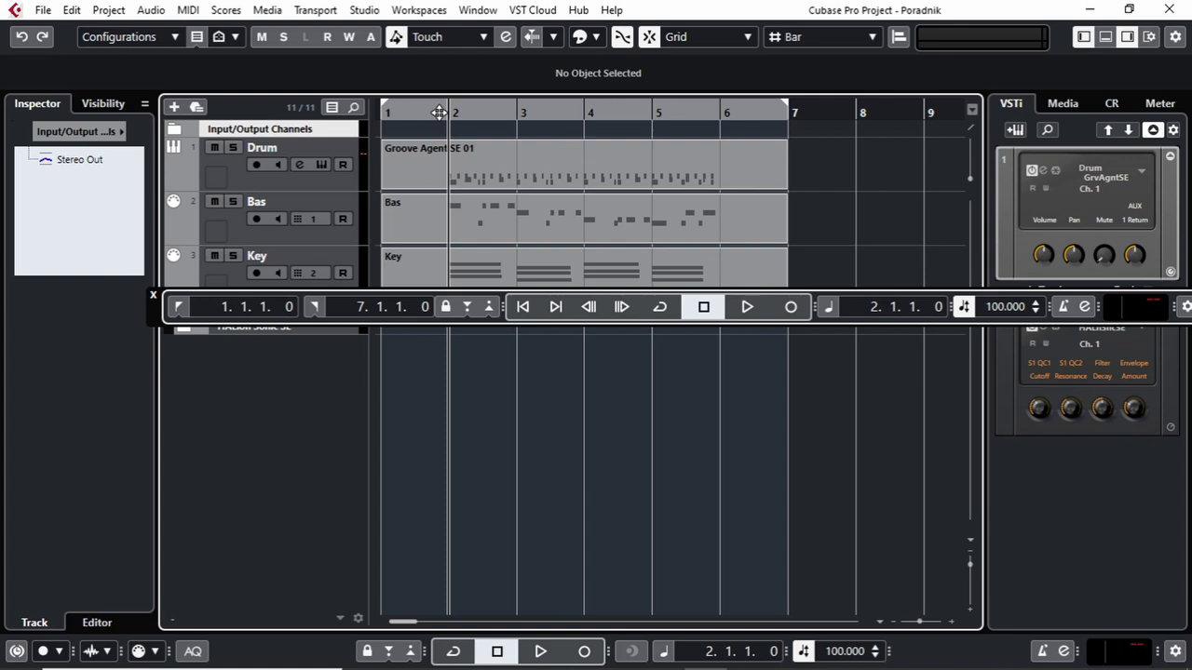
key("space")
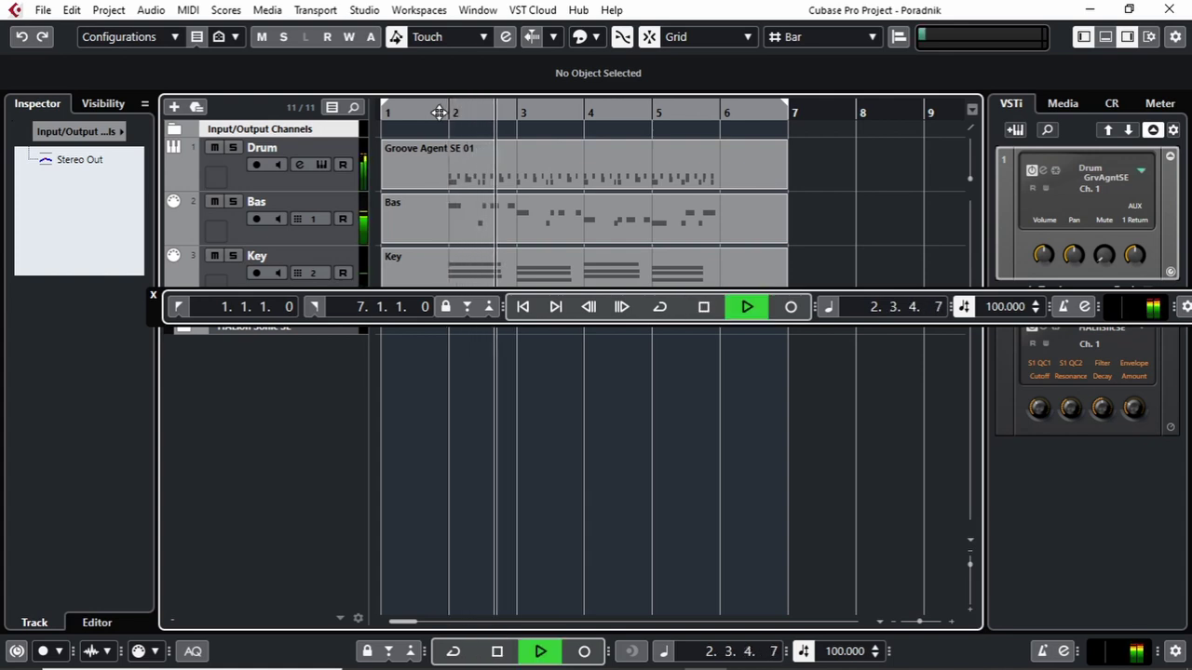
key("space")
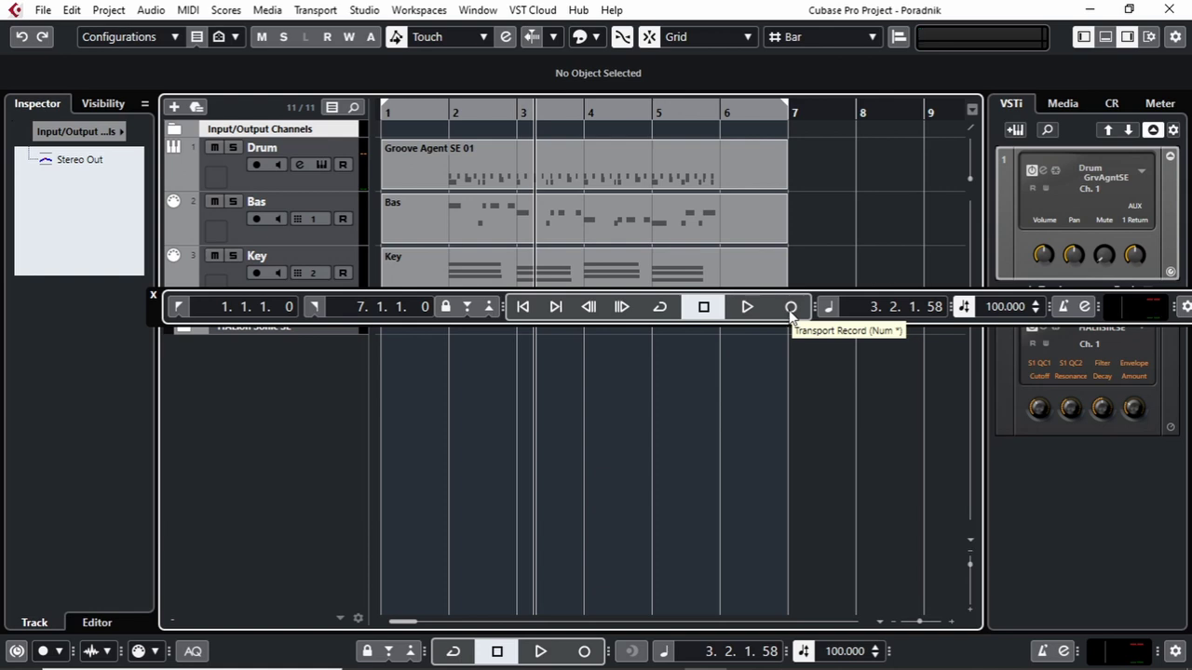
Move the project cursor forward bar by bar past bar 6 and rewind it to bar 2
left_click(622, 307)
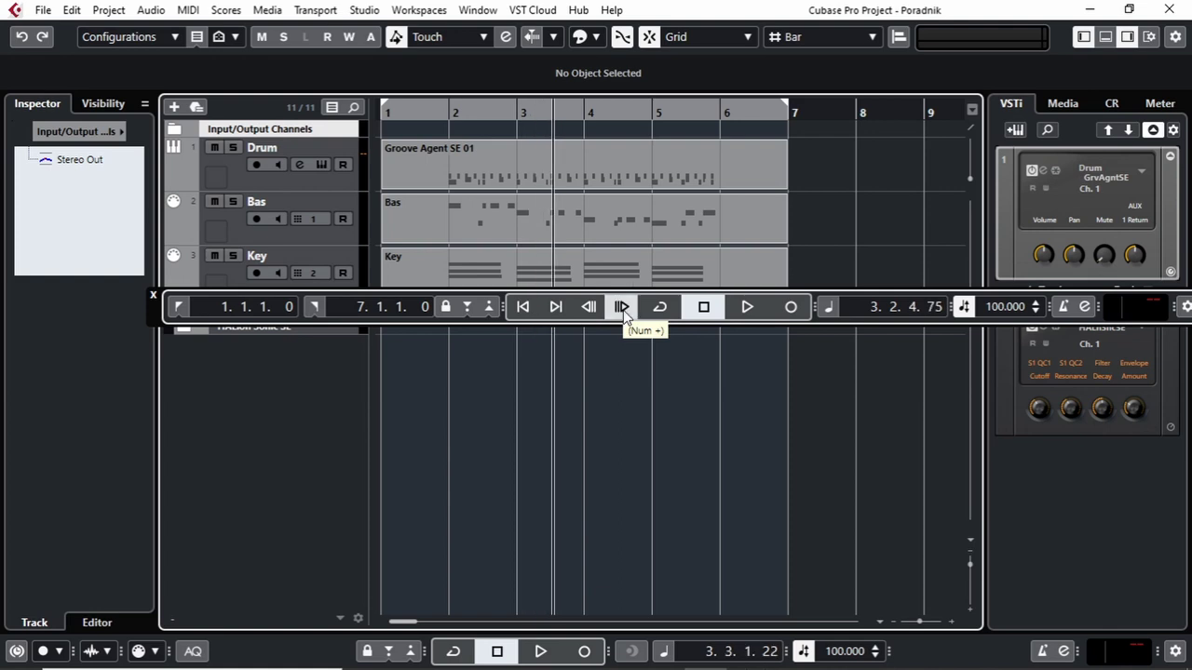
key("KP_Subtract")
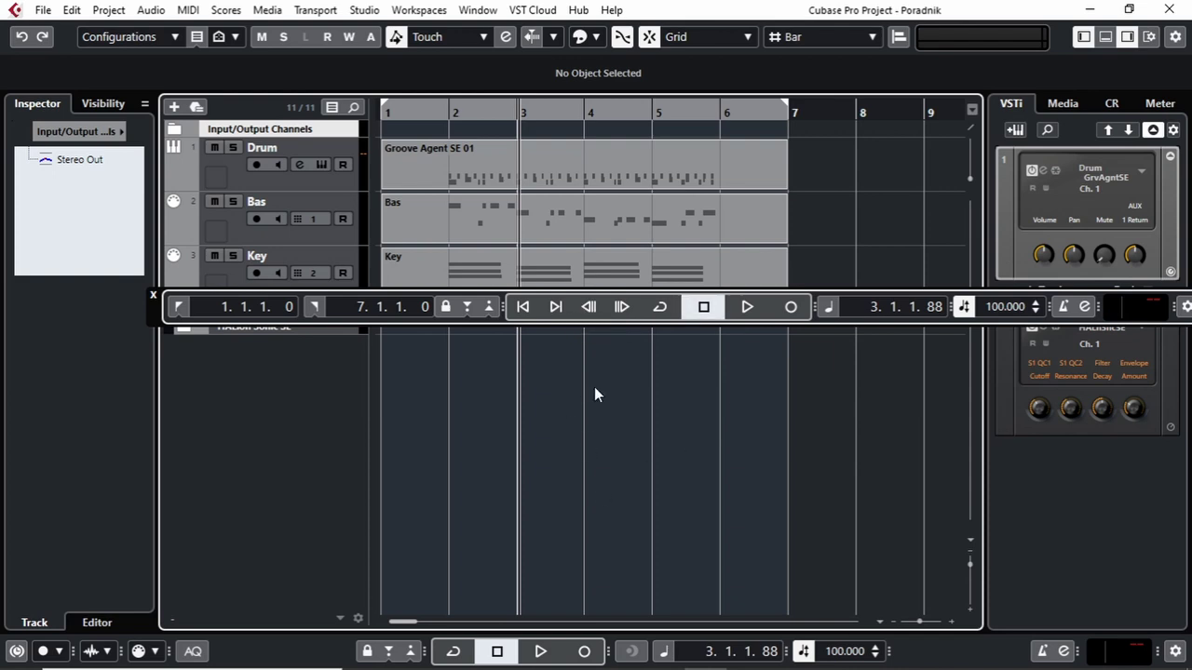
key("KP_Add")
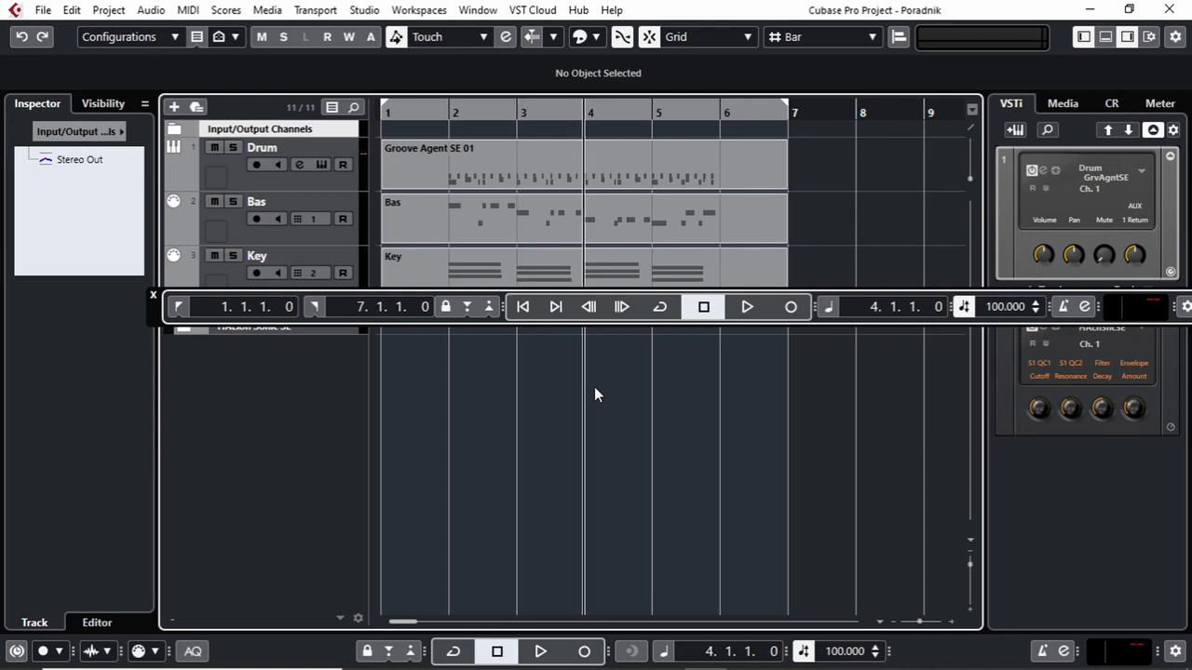
key("KP_Add")
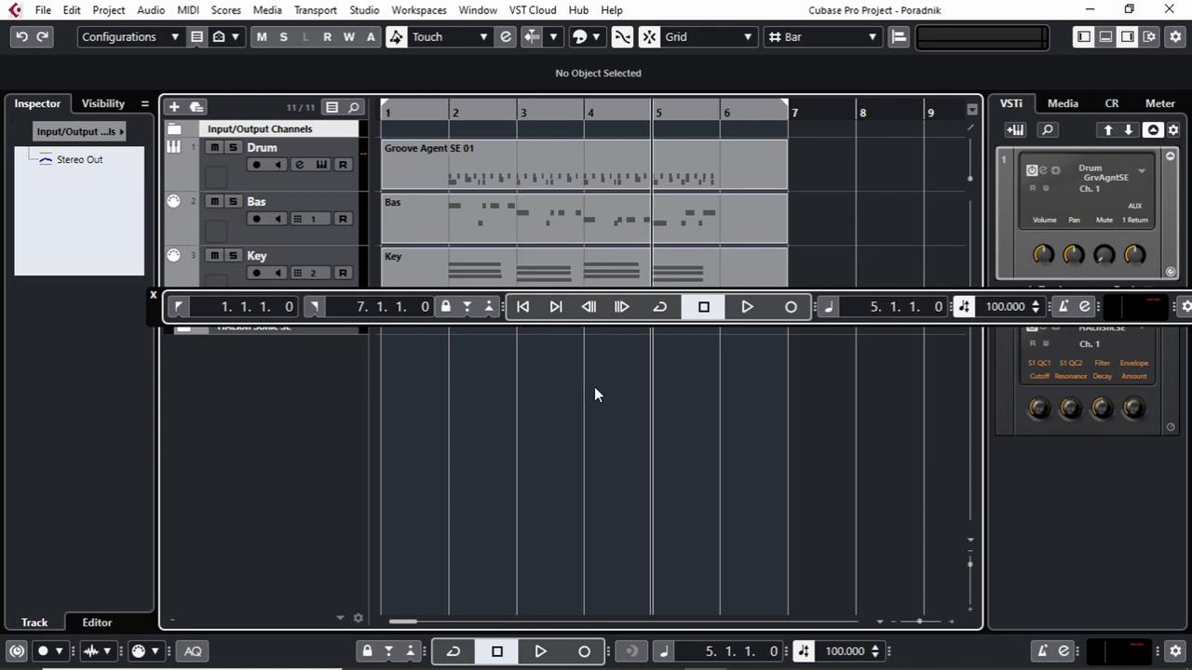
key("KP_Add")
key("KP_Add")
key("KP_Add")
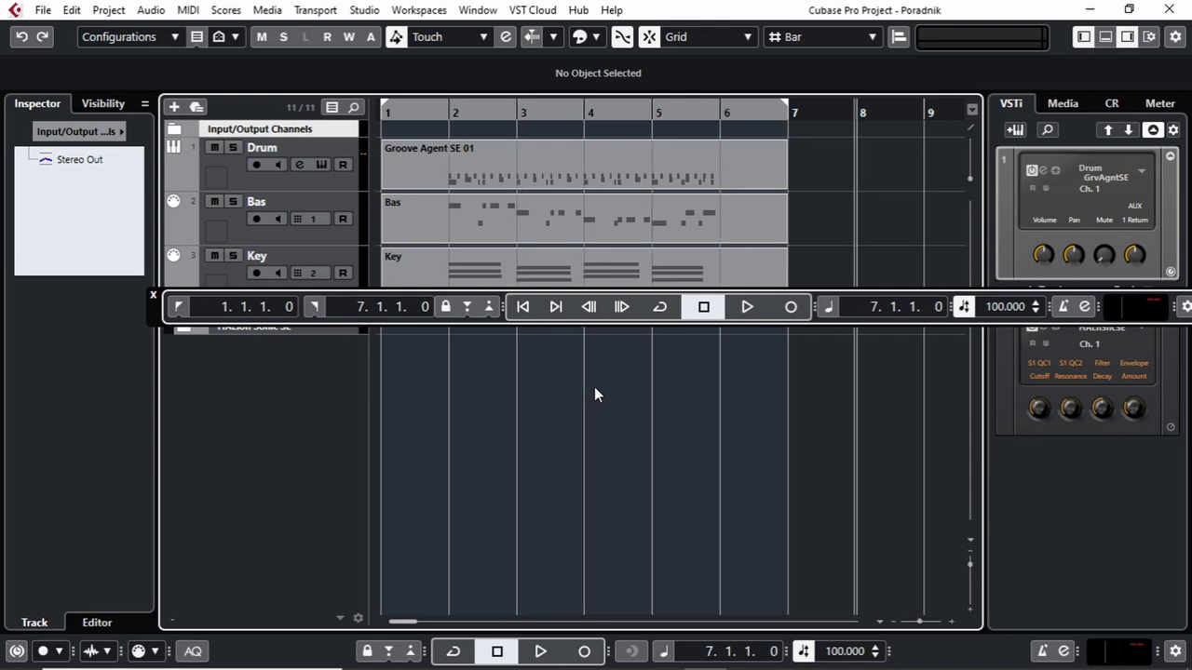
key("KP_Subtract")
key("KP_Subtract")
key("KP_Subtract")
key("KP_Subtract")
key("KP_Subtract")
key("KP_Subtract")
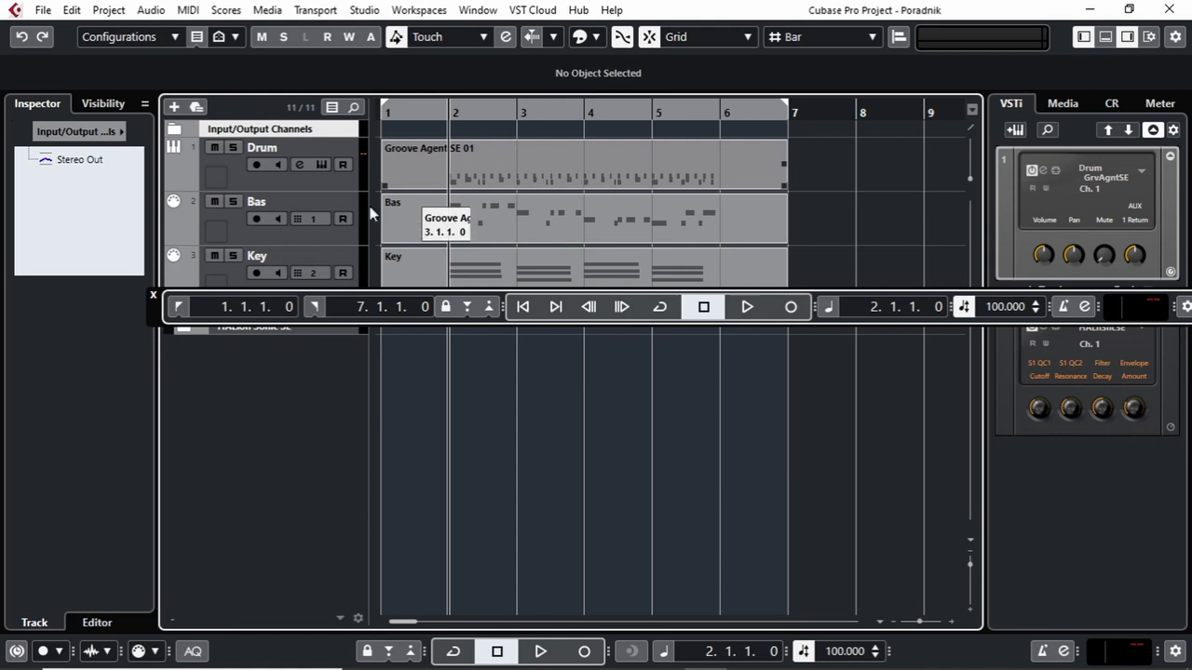
Set the grid type to Beat and forward the project cursor beat by beat into bar 3
left_click(870, 41)
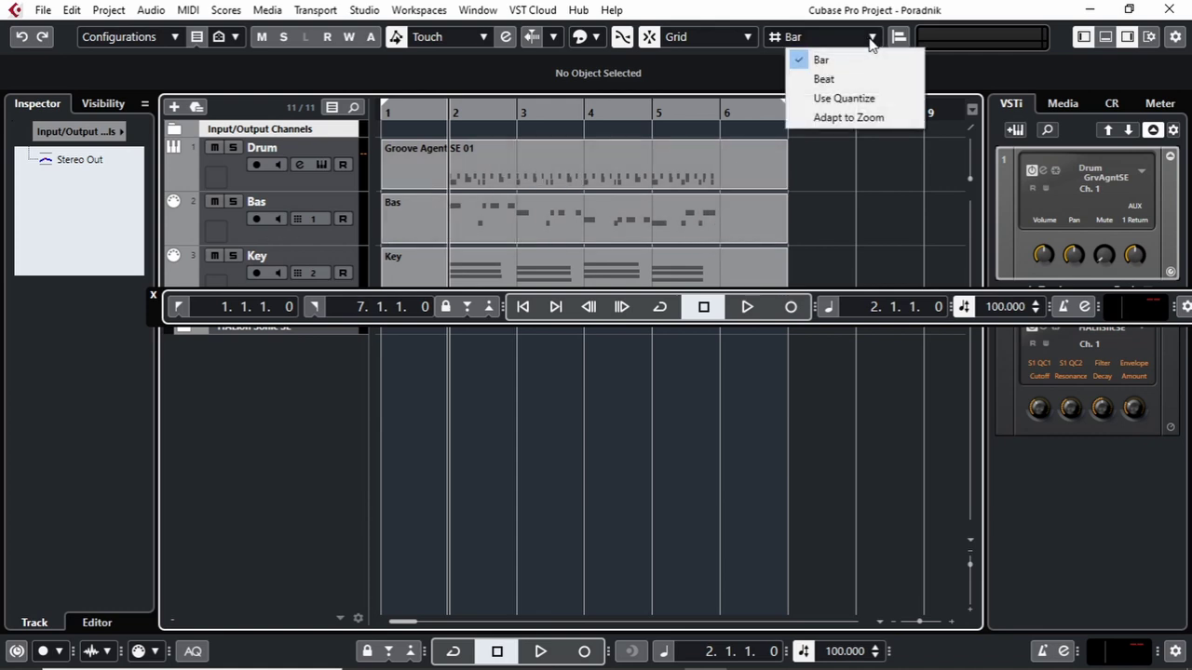
left_click(824, 80)
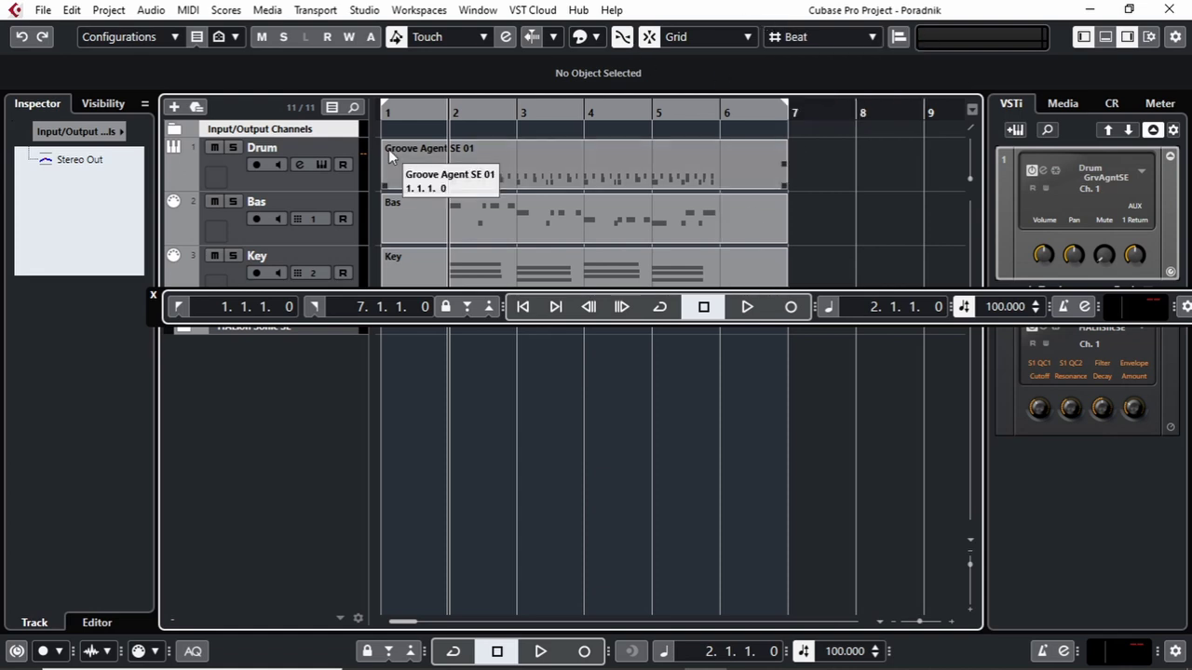
key("KP_Add")
key("KP_Add")
key("KP_Add")
key("KP_Add")
key("KP_Add")
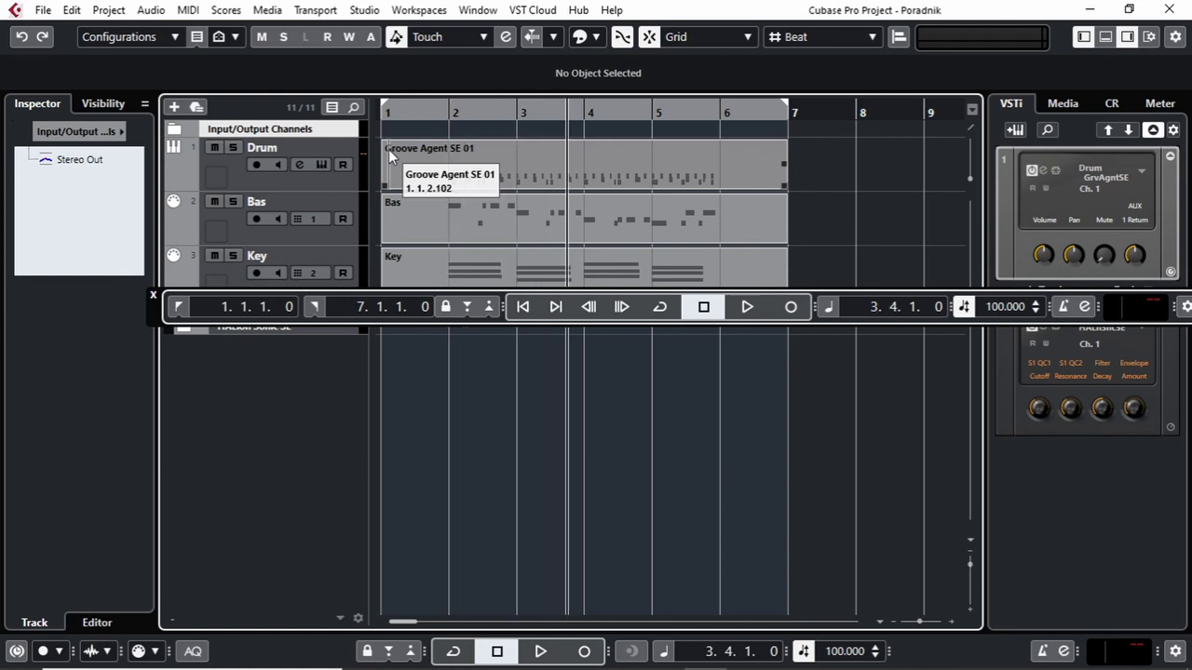
Rewind the project cursor beat by beat to the start of bar 2
key("KP_Subtract")
key("KP_Subtract")
key("KP_Subtract")
key("KP_Subtract")
key("KP_Subtract")
key("KP_Subtract")
key("KP_Subtract")
key("KP_Subtract")
key("KP_Subtract")
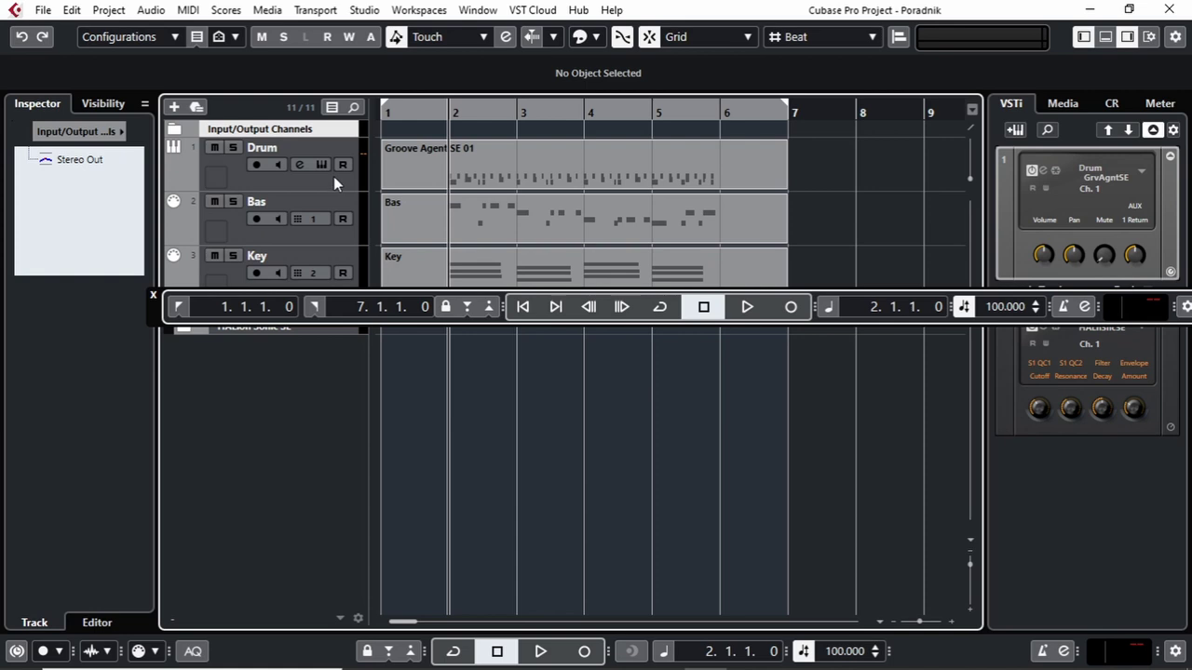
Fast-forward and fast-rewind the project cursor, returning it to the start of bar 1
key("shift+KP_Add")
key("shift+KP_Subtract")
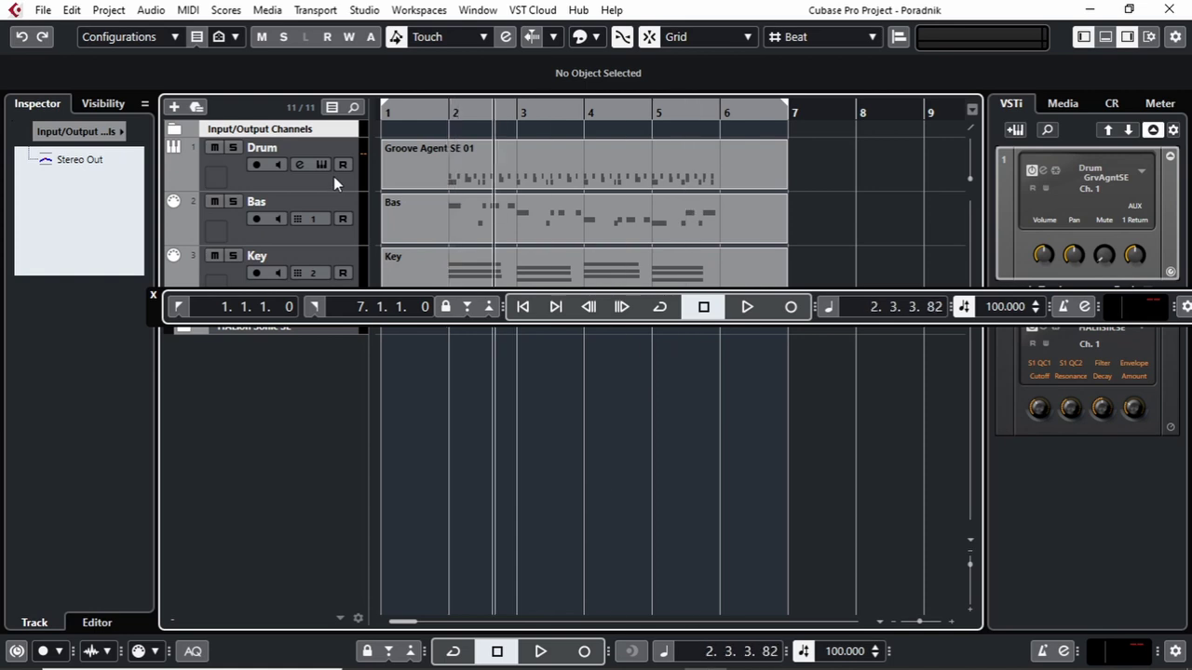
key("shift+KP_Add")
key("shift+KP_Subtract")
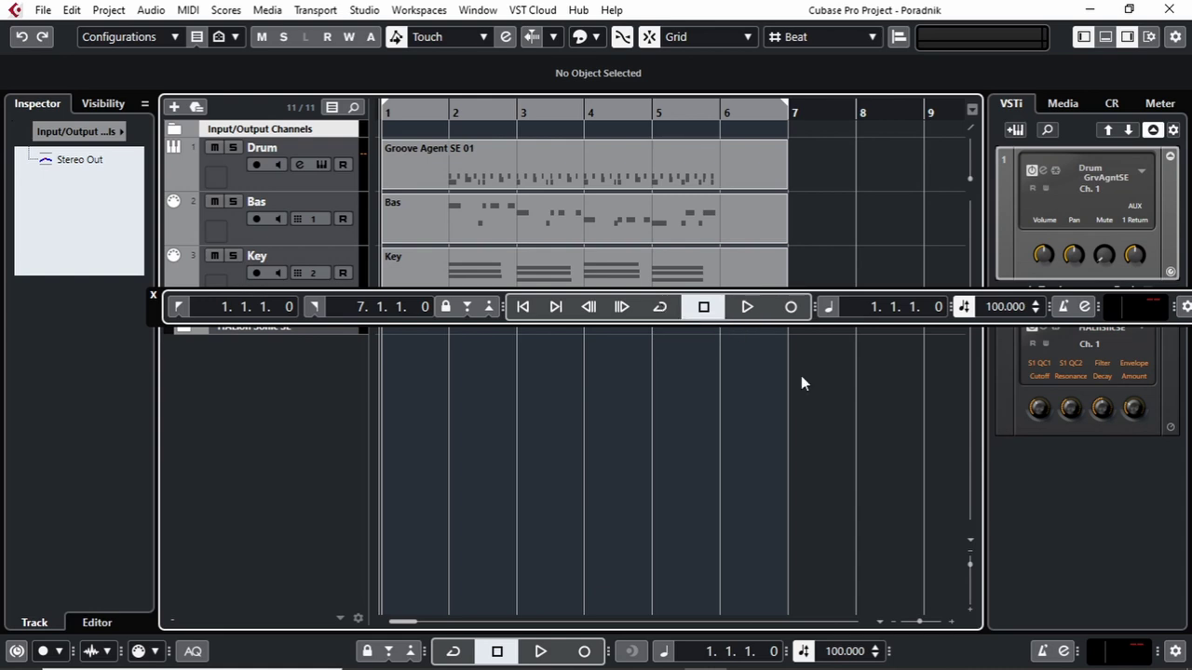
Play the project from bar 1 with Cycle active, turn Cycle off during playback and stop in bar 2
left_click(658, 308)
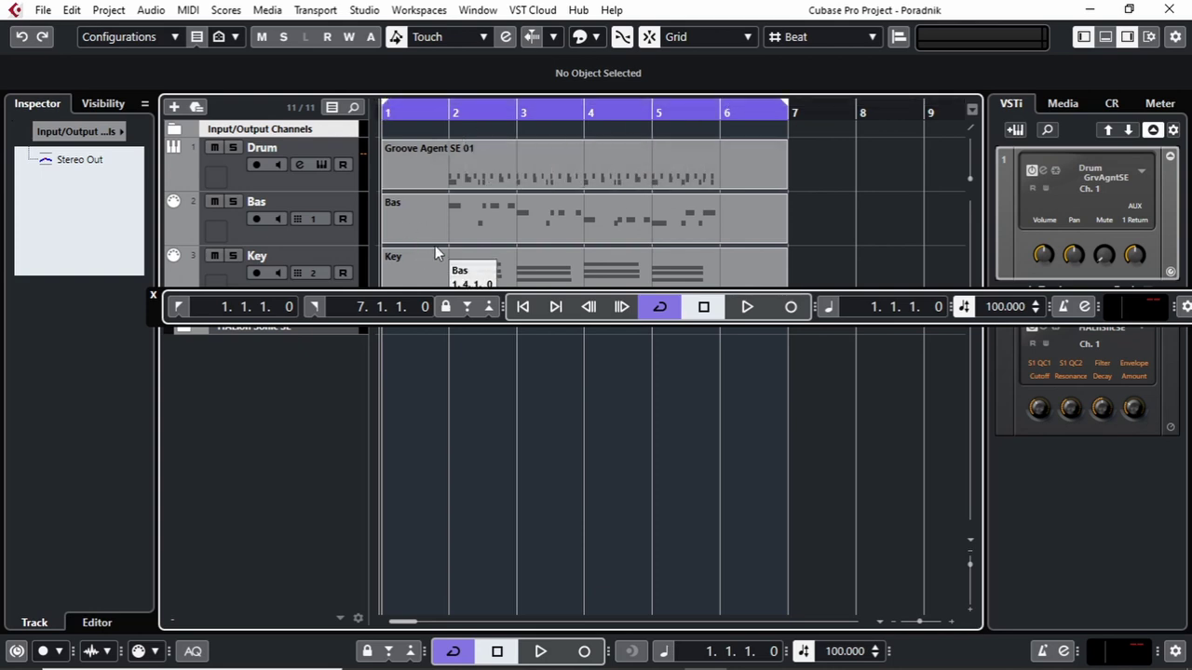
key("space")
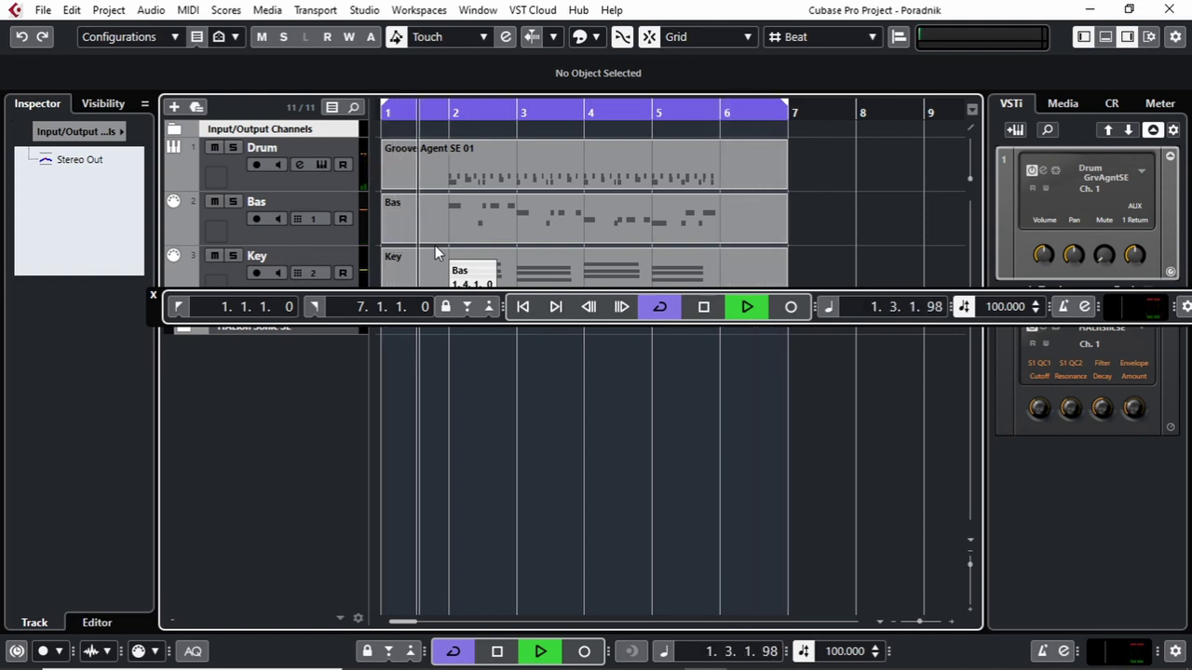
key("KP_Divide")
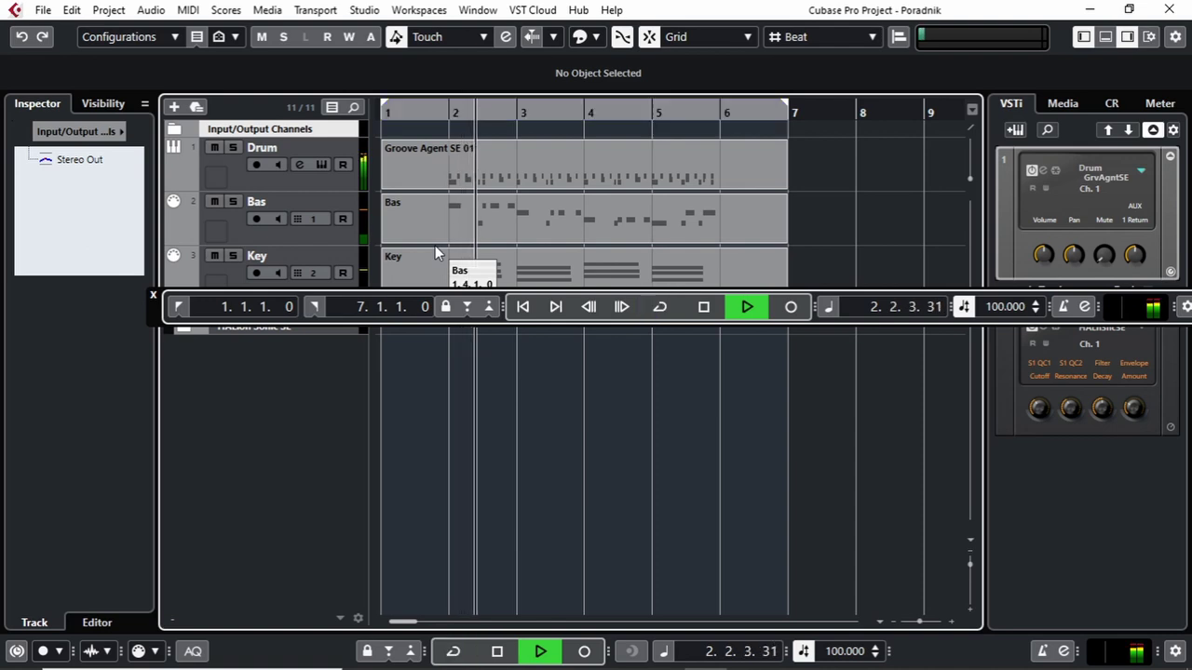
key("space")
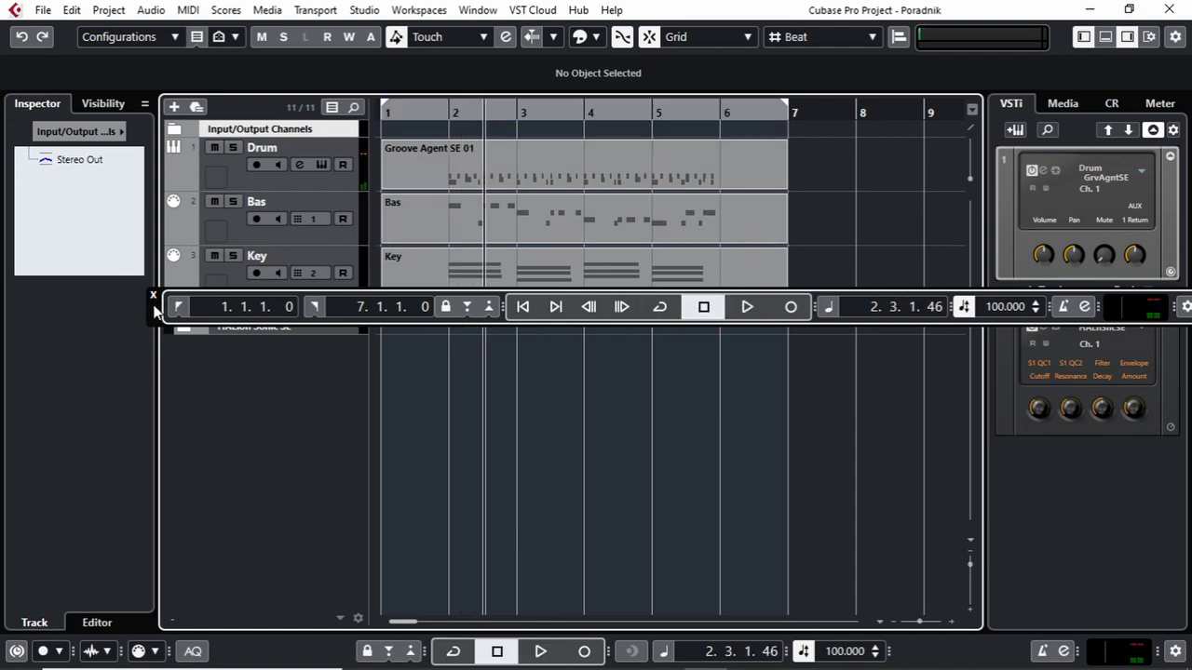
Shift the Transport panel so it fits fully on screen and collapse its extended transport controls
left_click_drag(155, 312, 101, 304)
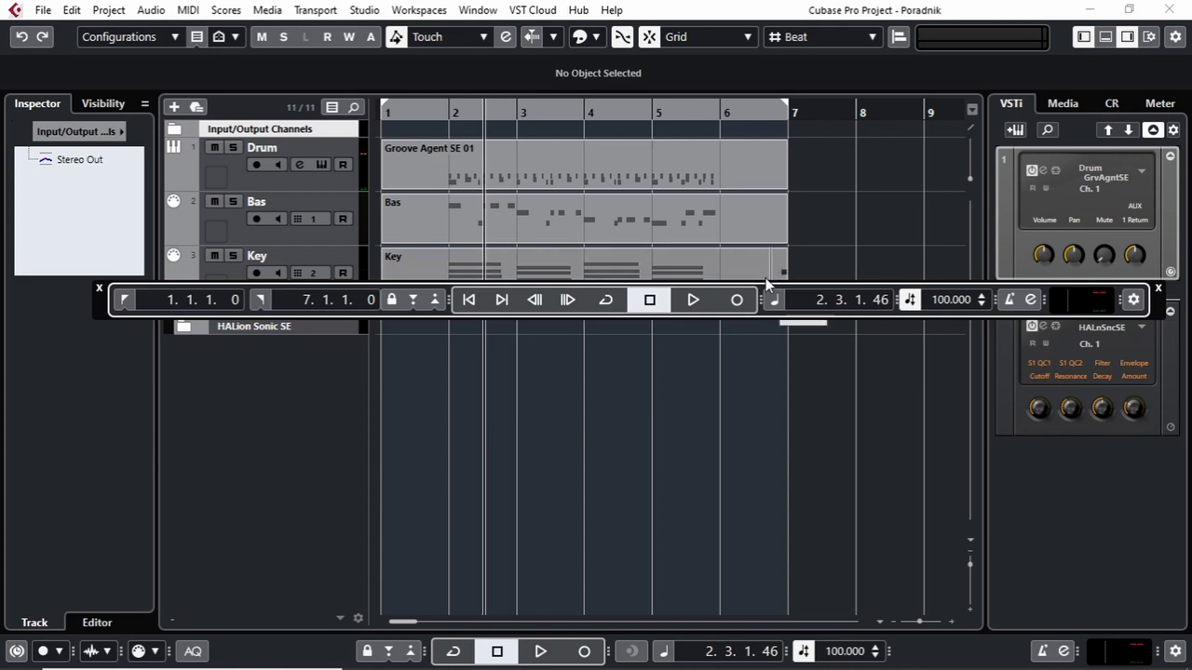
left_click_drag(760, 295, 616, 295)
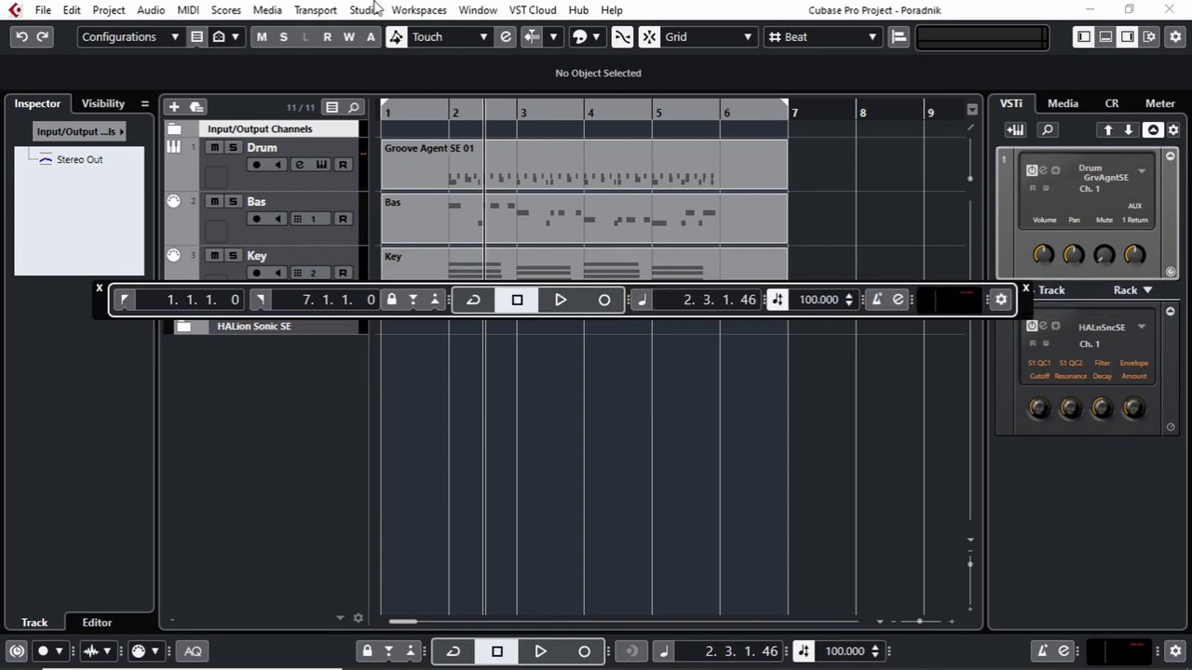
Look through the Transport Commands list and its assigned key commands, and close it without choosing anything
left_click(323, 11)
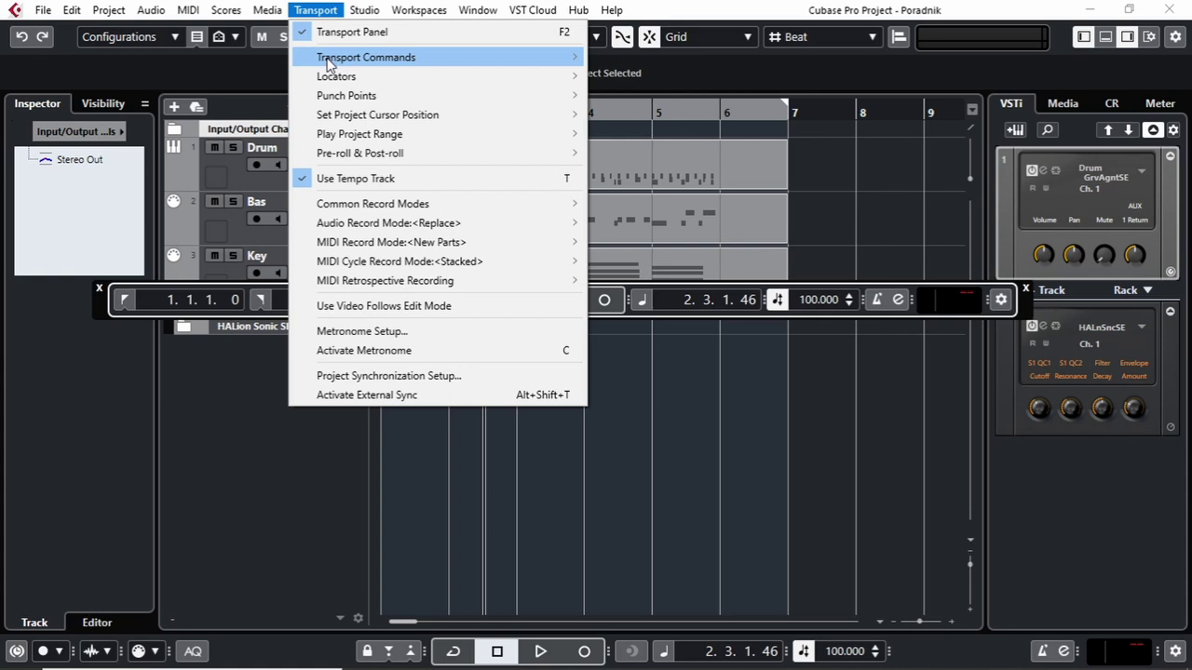
mouse_move(327, 62)
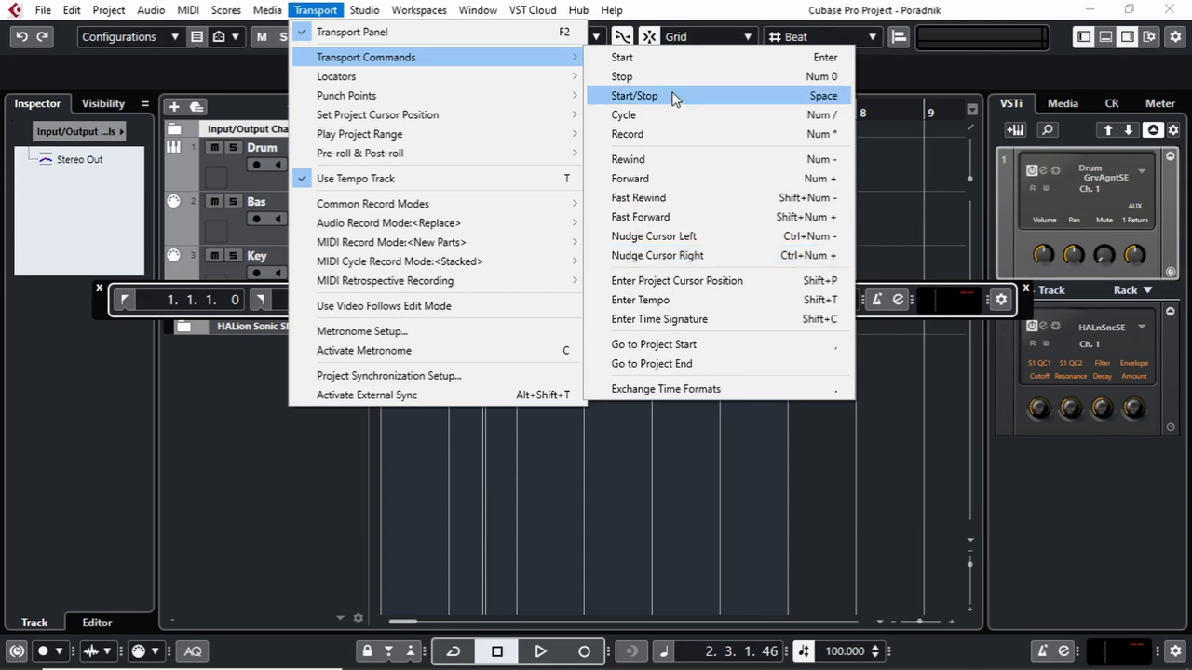
left_click(921, 81)
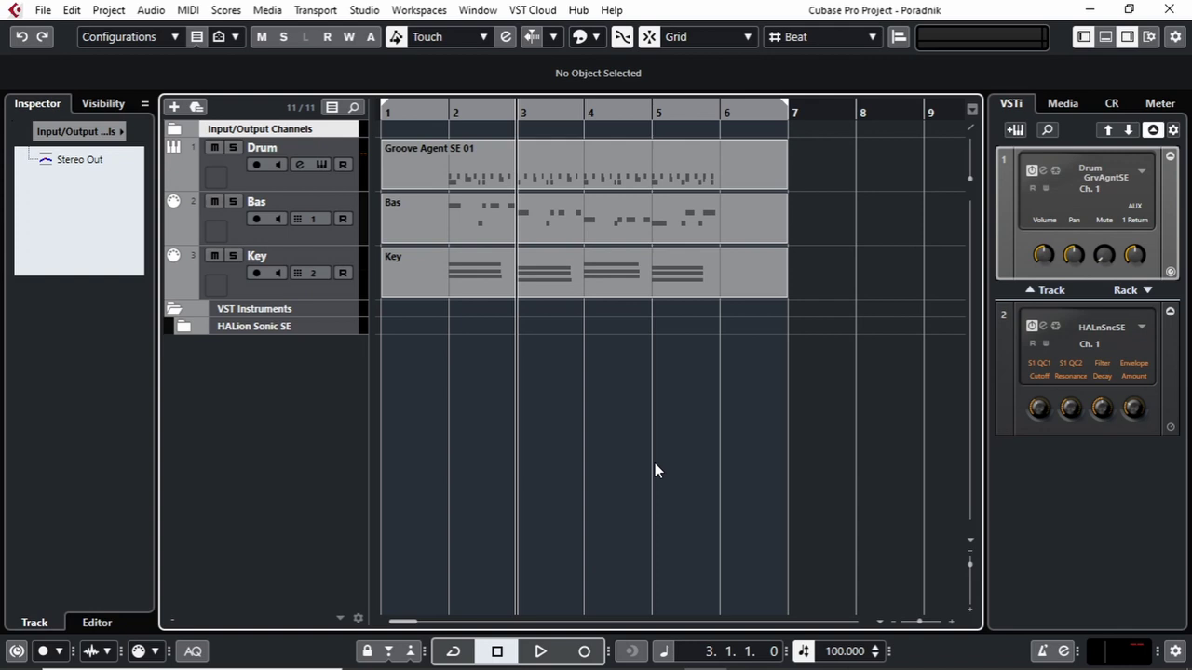
Activate the metronome click, play the project from bar 3 and stop around the start of bar 5
key("c")
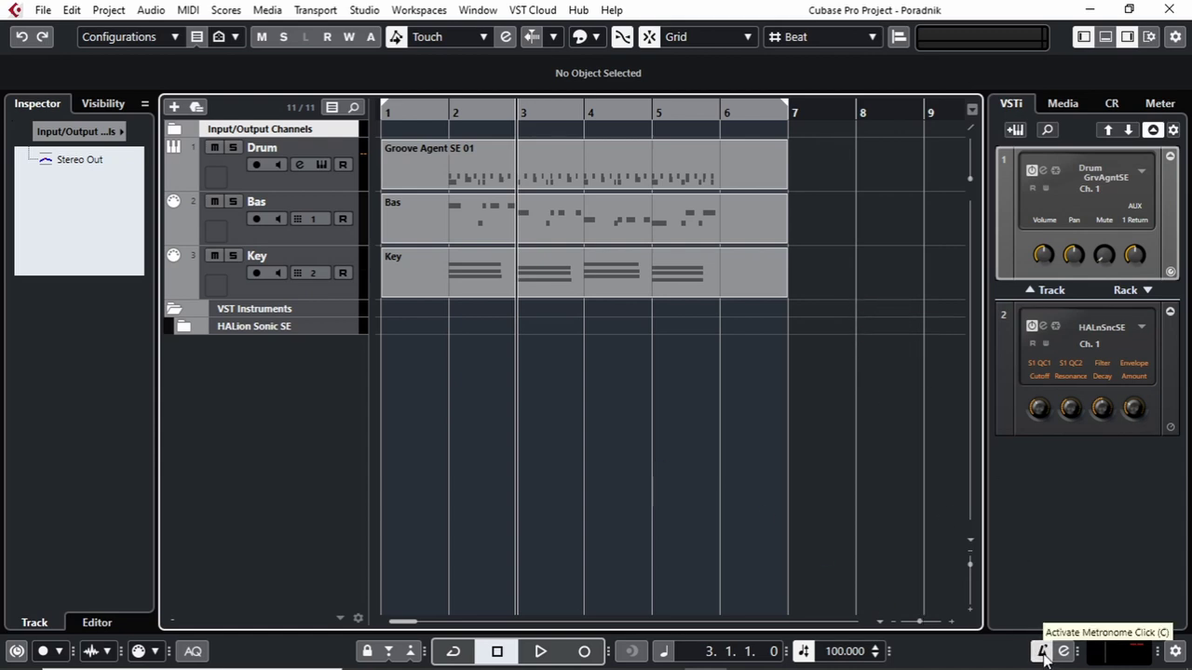
left_click(1043, 651)
key("space")
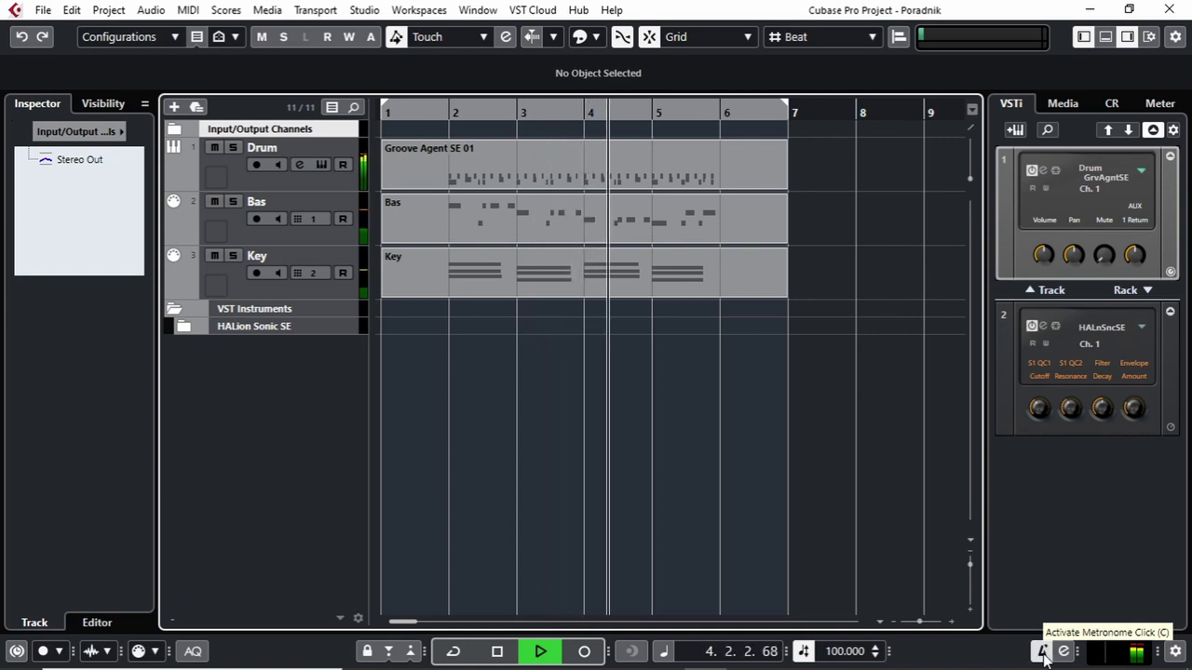
key("space")
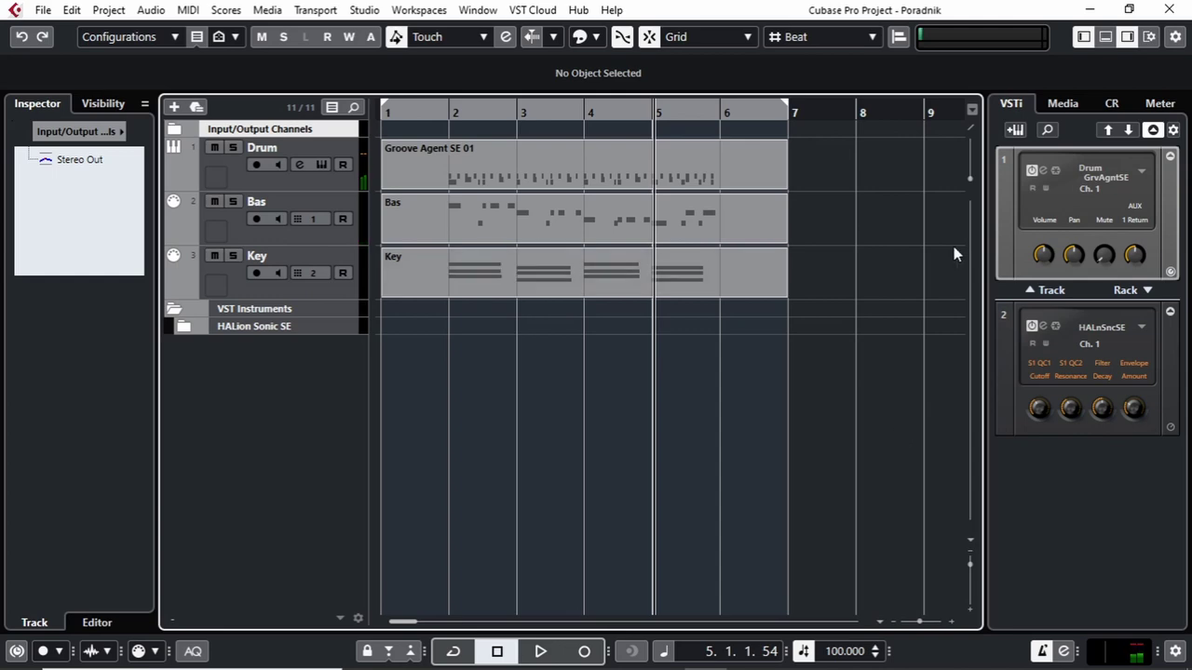
Check the audio click outputs in Metronome Setup and set the count-in to use the Time Signature at Project Position
left_click(1064, 652)
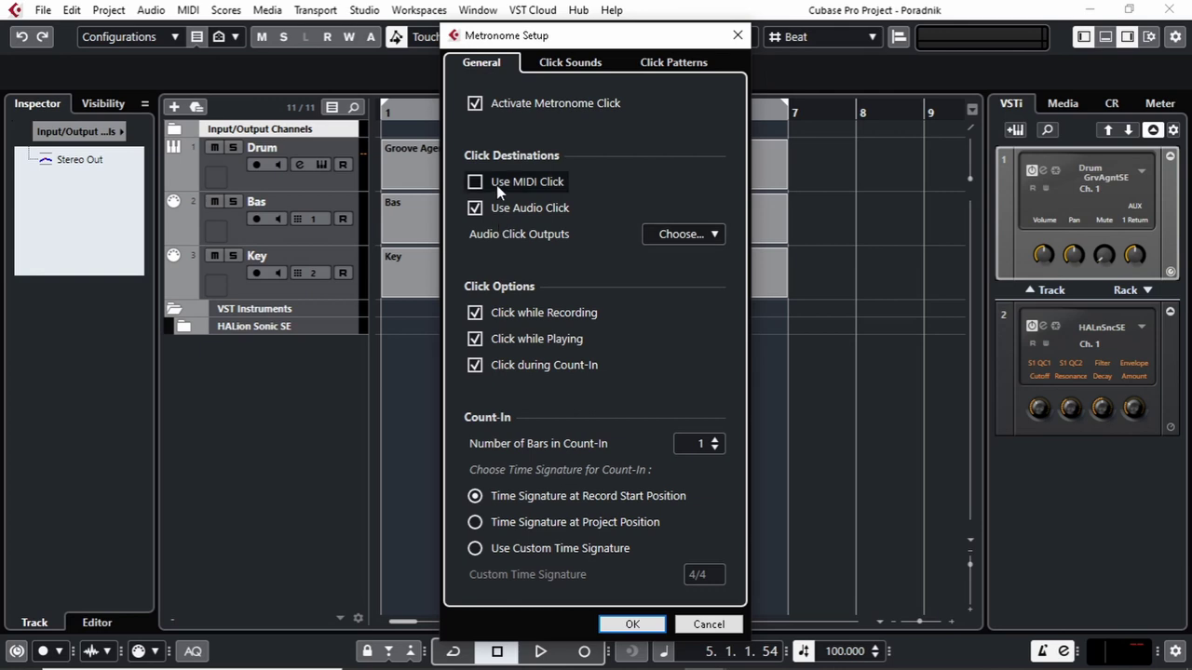
left_click(716, 234)
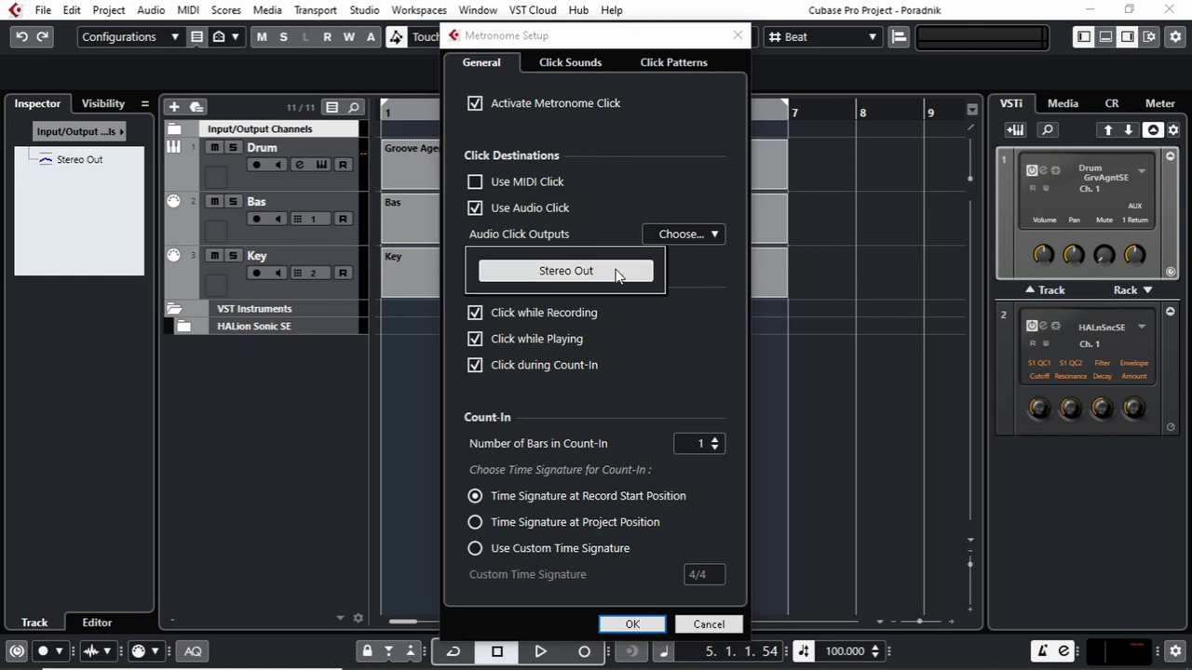
left_click(601, 197)
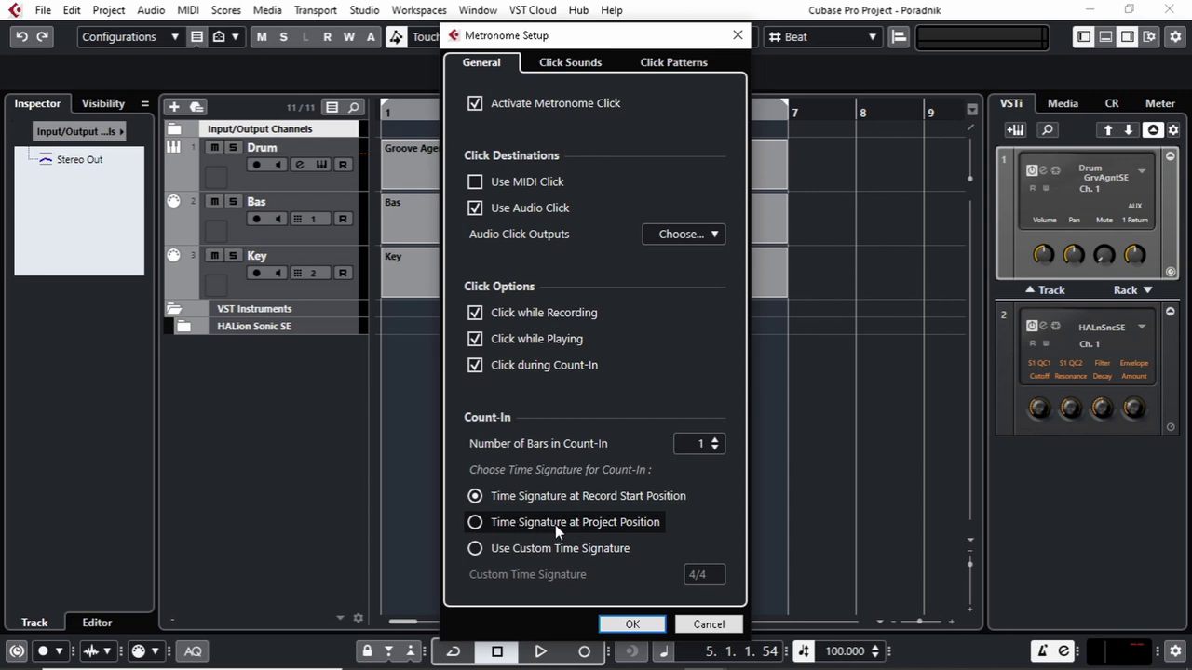
left_click(476, 523)
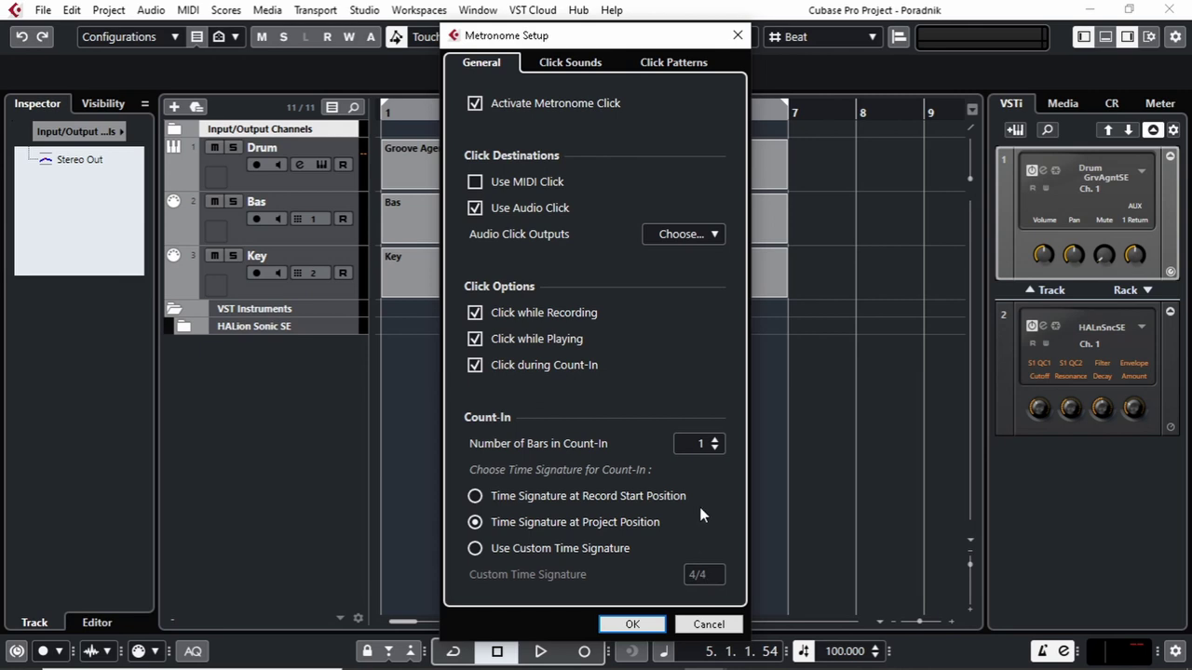
left_click(632, 624)
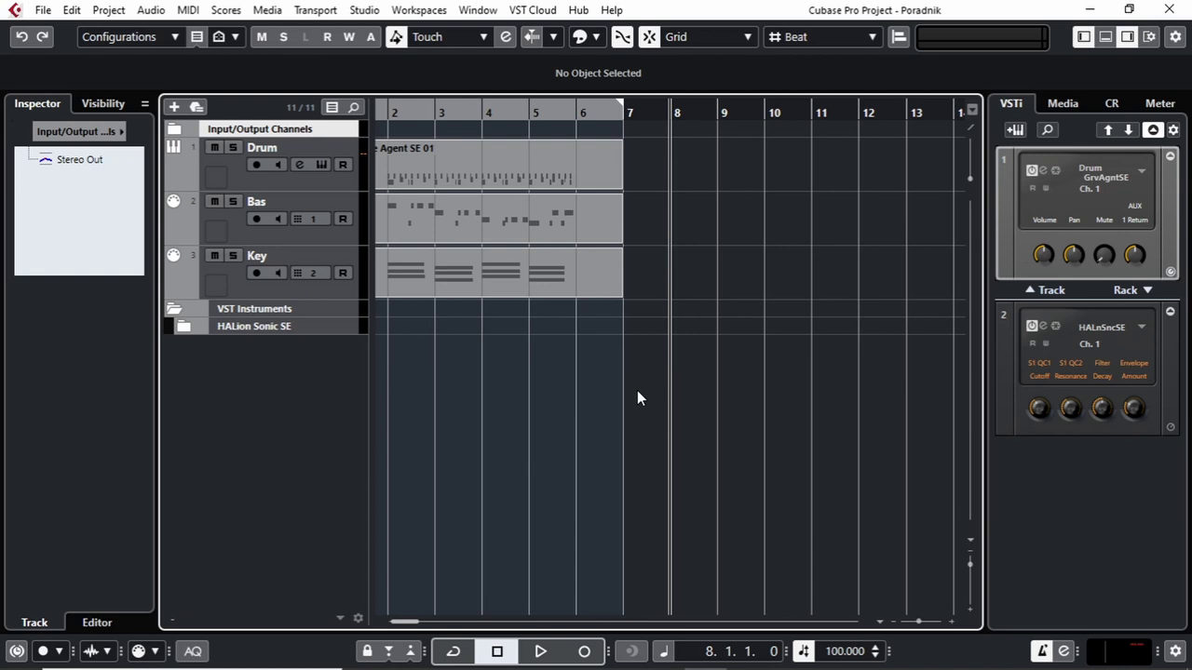
Record briefly from bar 8 with the metronome click active, stop, and return the cursor to bar 8
key("KP_Multiply")
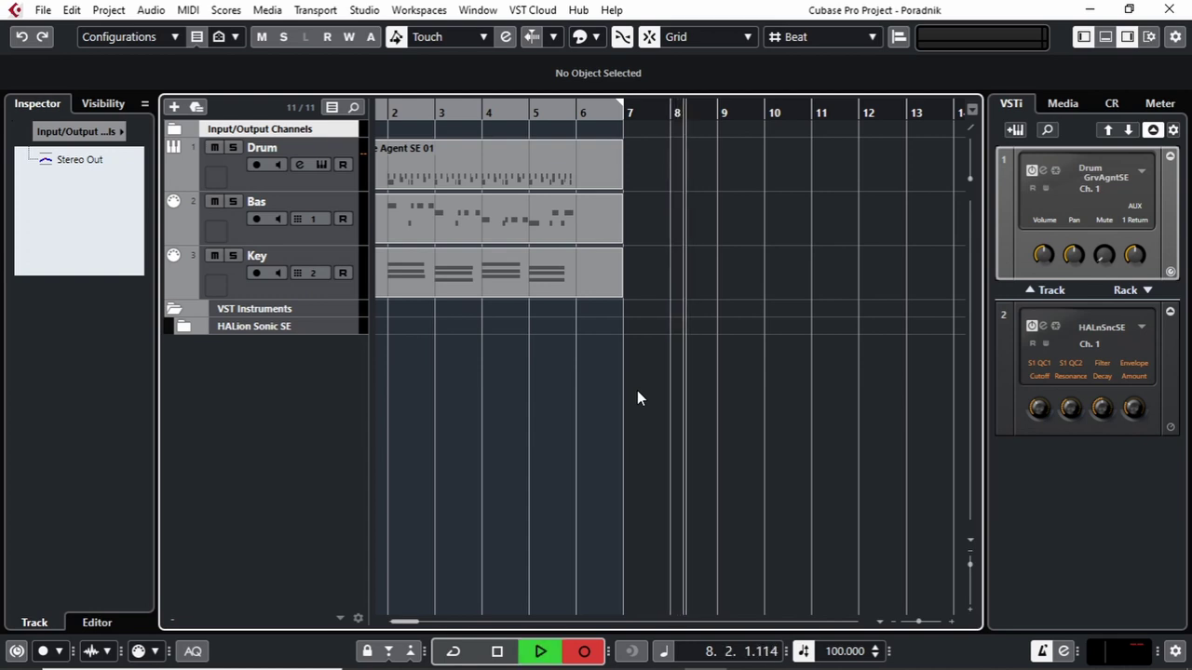
key("space")
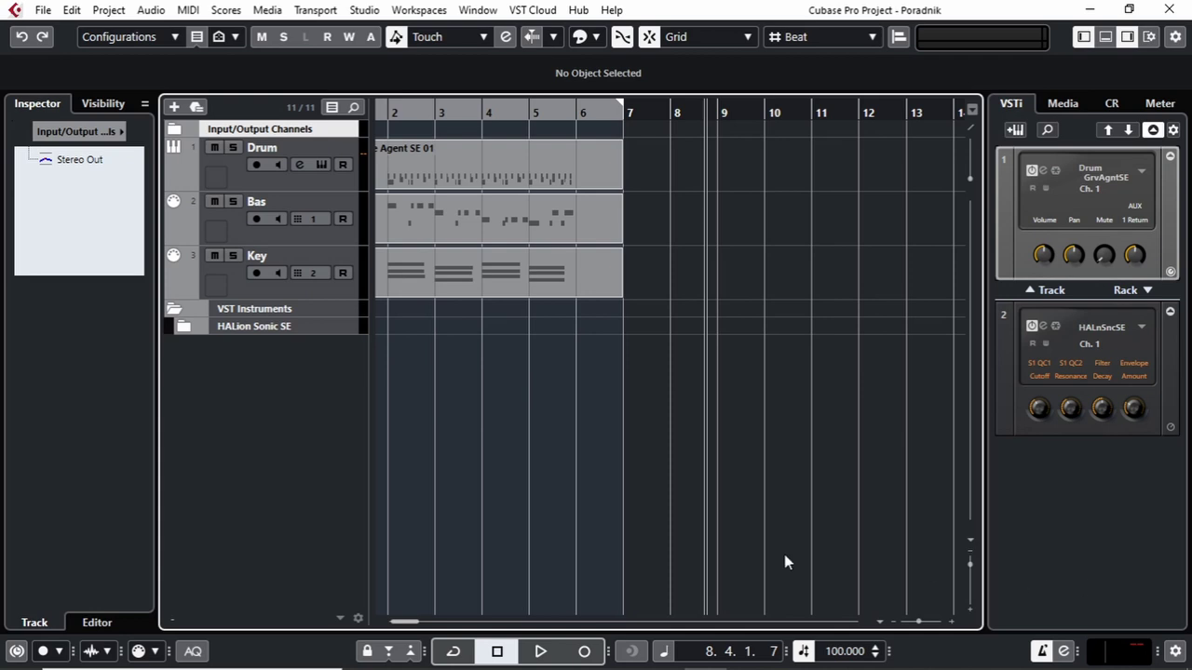
key("KP_0")
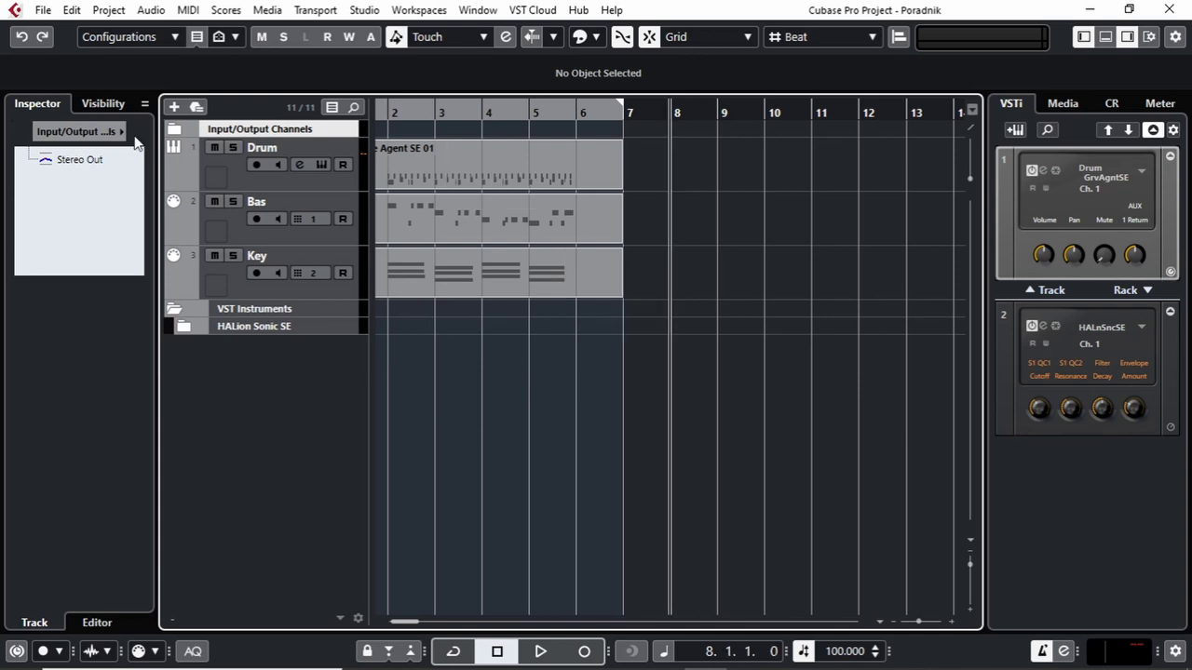
Open the click sound settings in Metronome Setup and switch the audio click to custom sounds
left_click(309, 13)
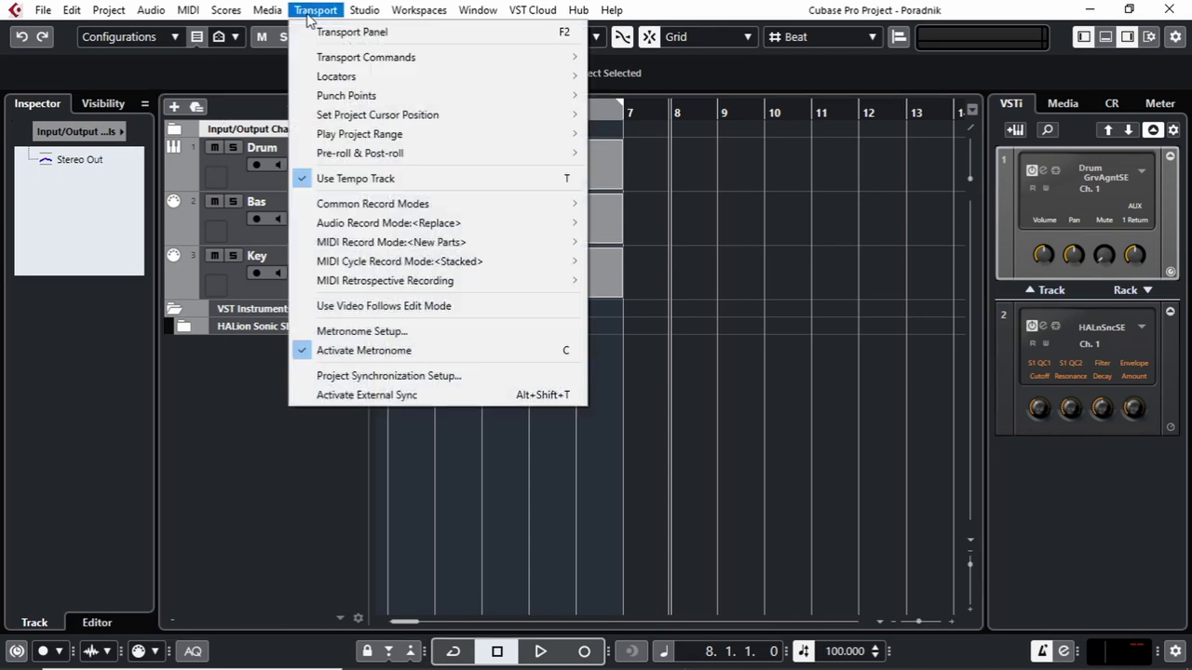
left_click(328, 331)
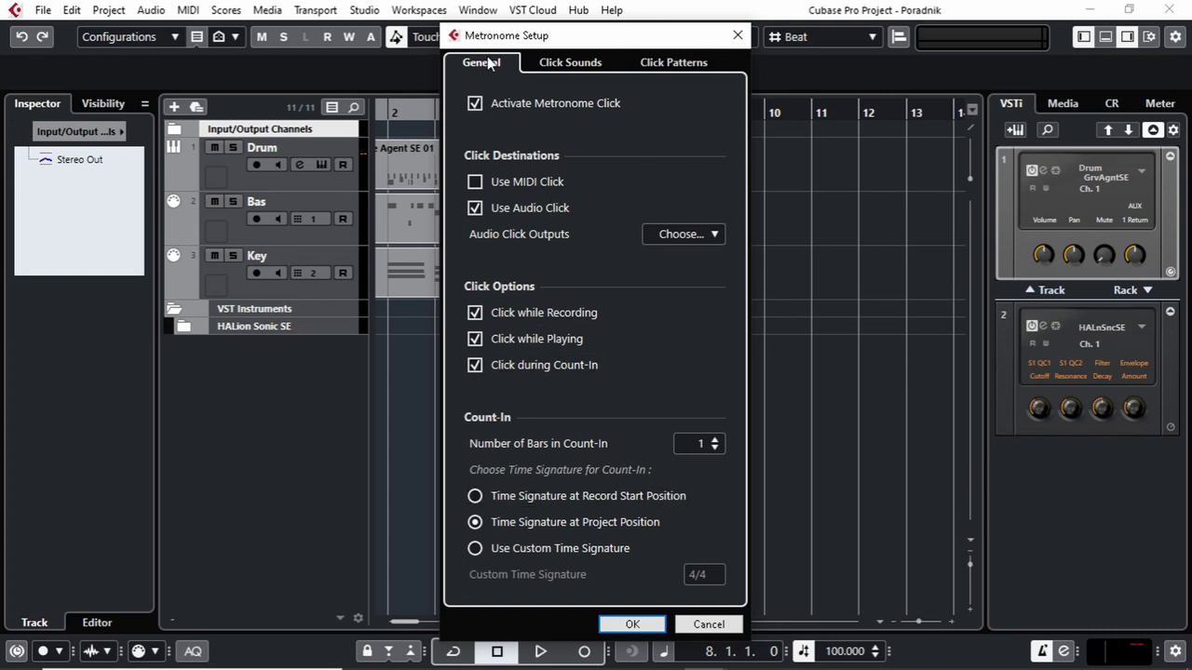
left_click(565, 60)
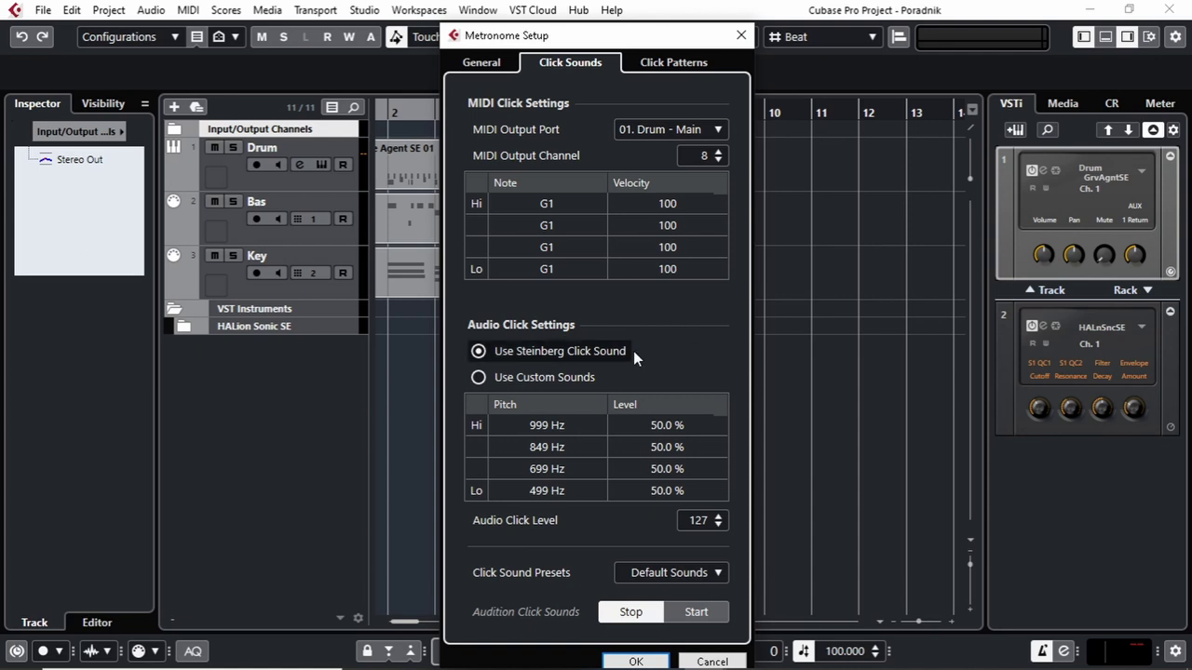
left_click(548, 379)
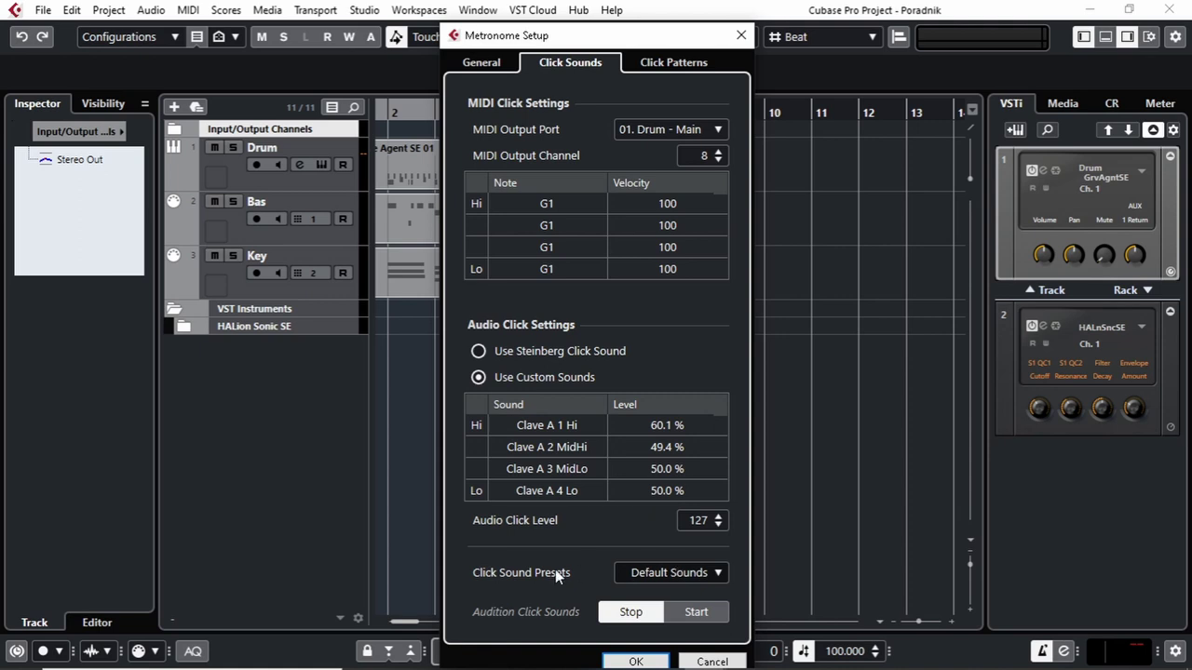
Audition the Tambourine and Vintage Spike click sound presets one after the other
left_click(690, 573)
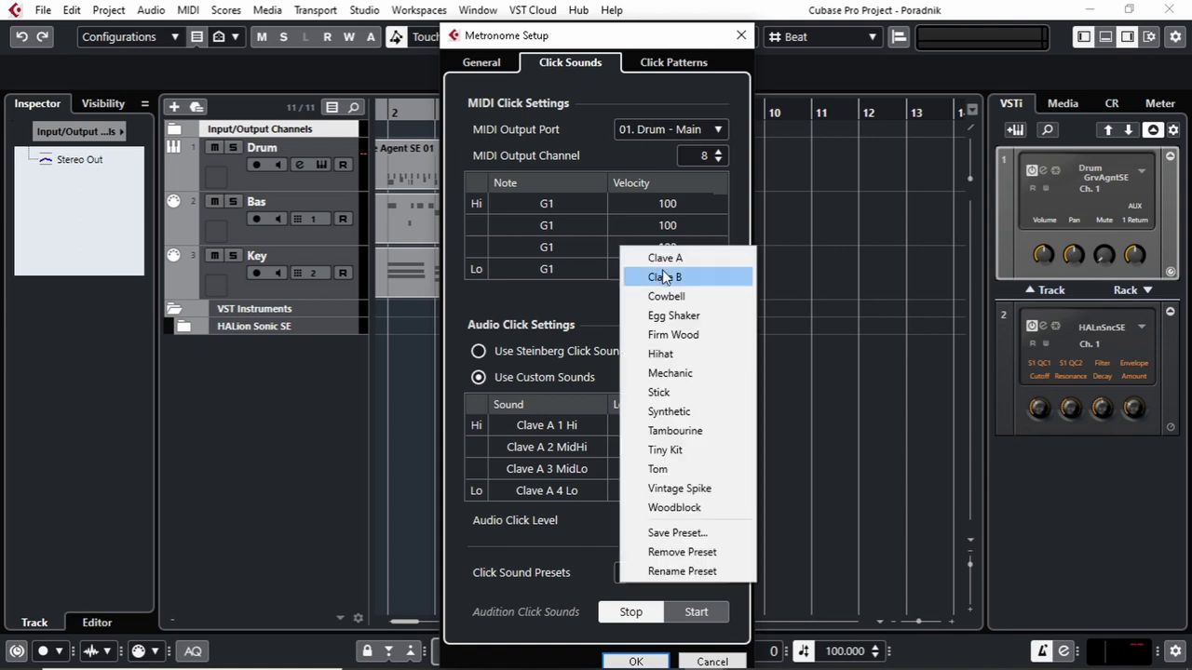
left_click(661, 430)
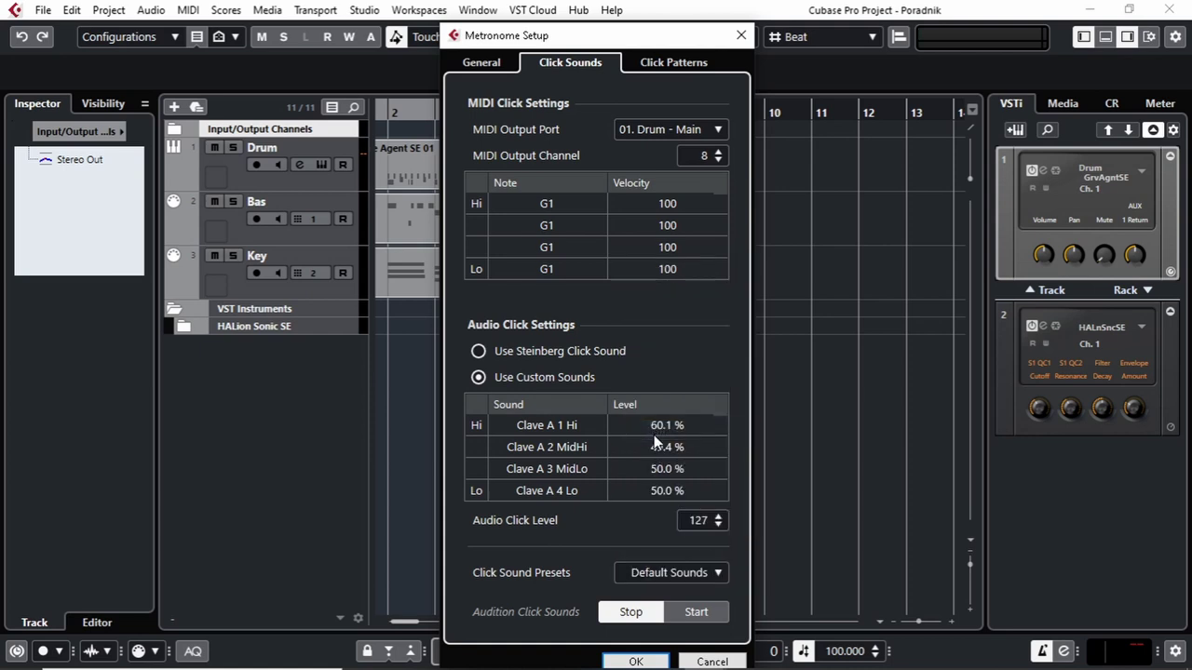
left_click(676, 611)
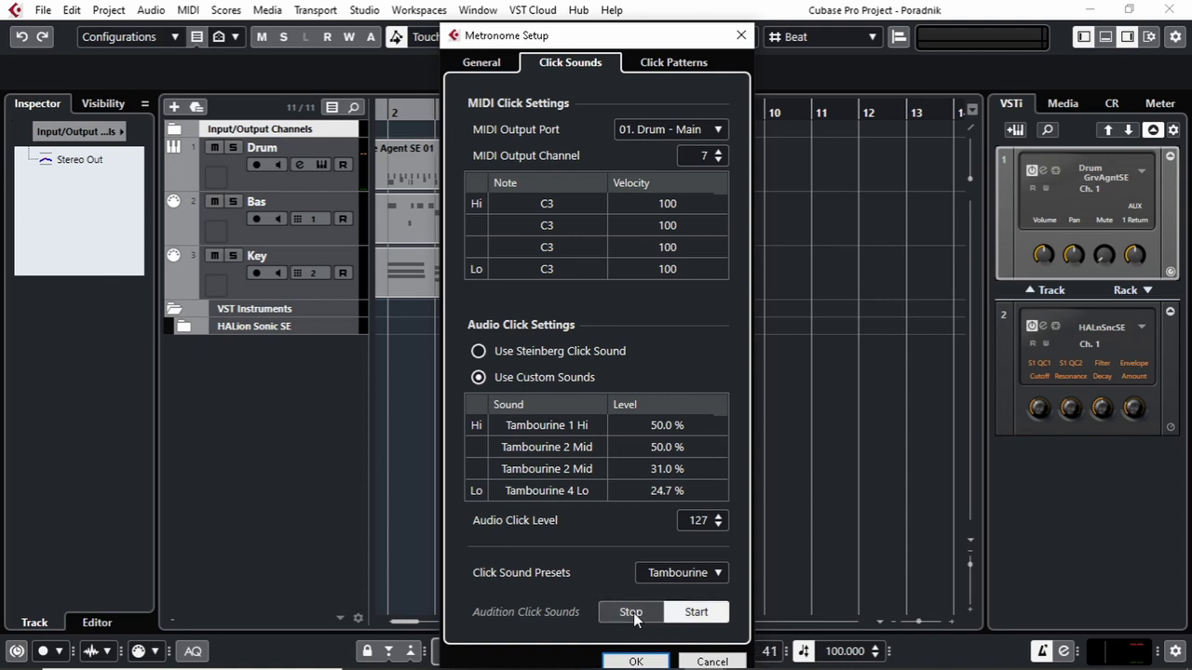
left_click(633, 612)
left_click(697, 572)
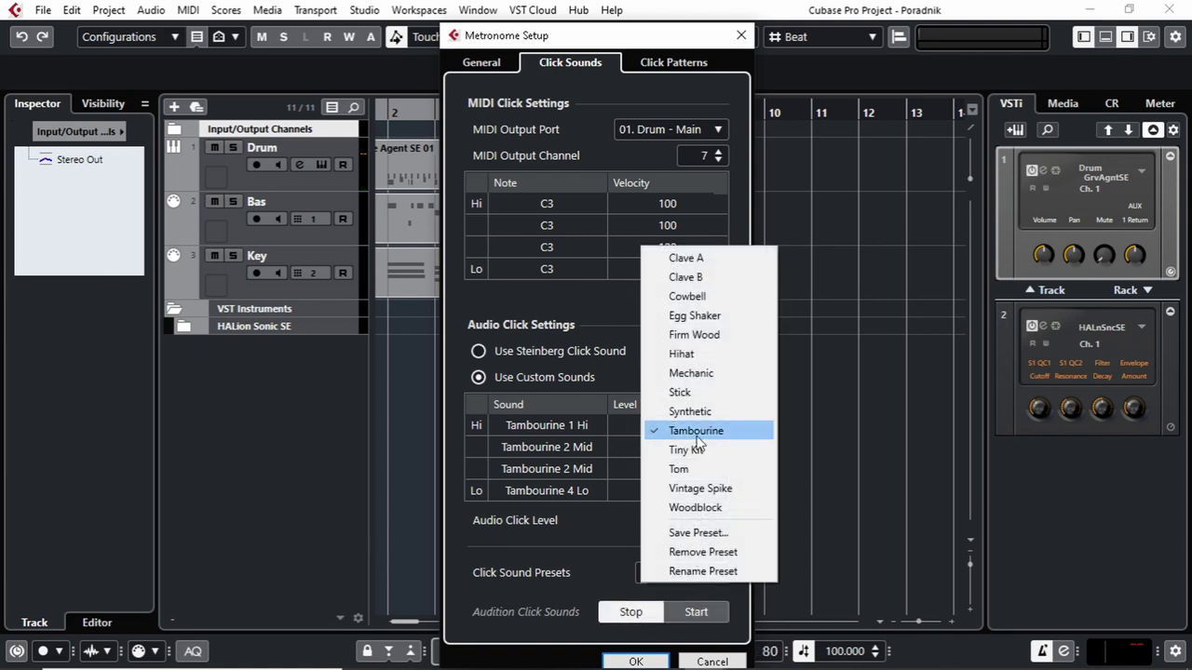
left_click(693, 485)
left_click(693, 615)
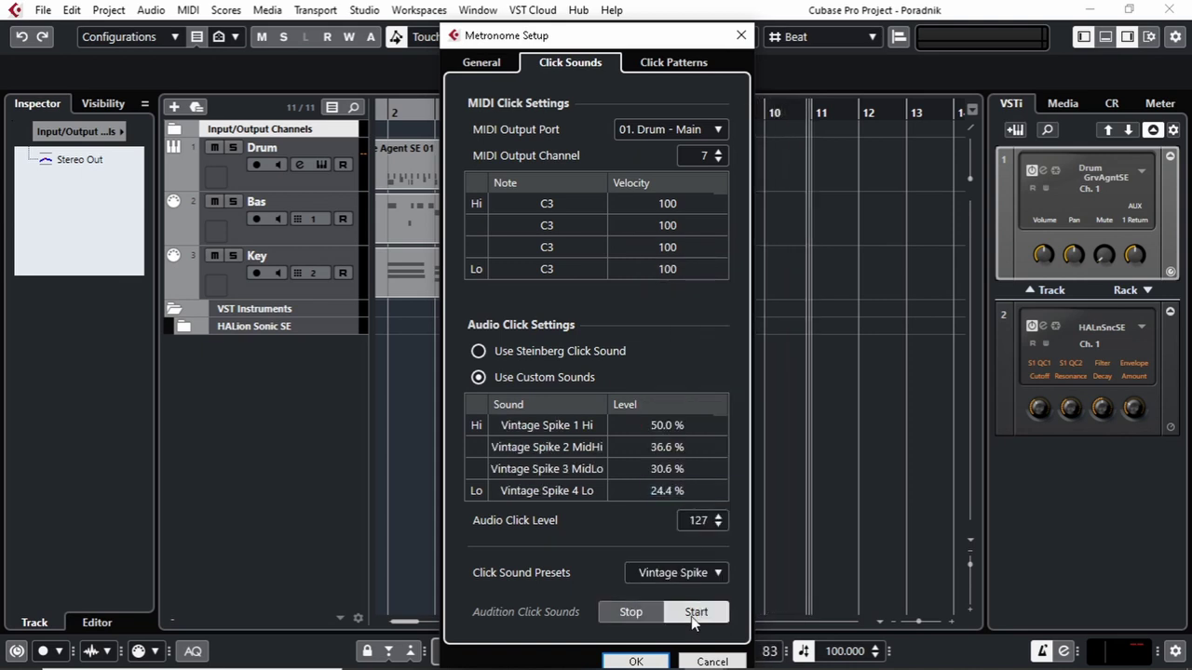
left_click(637, 611)
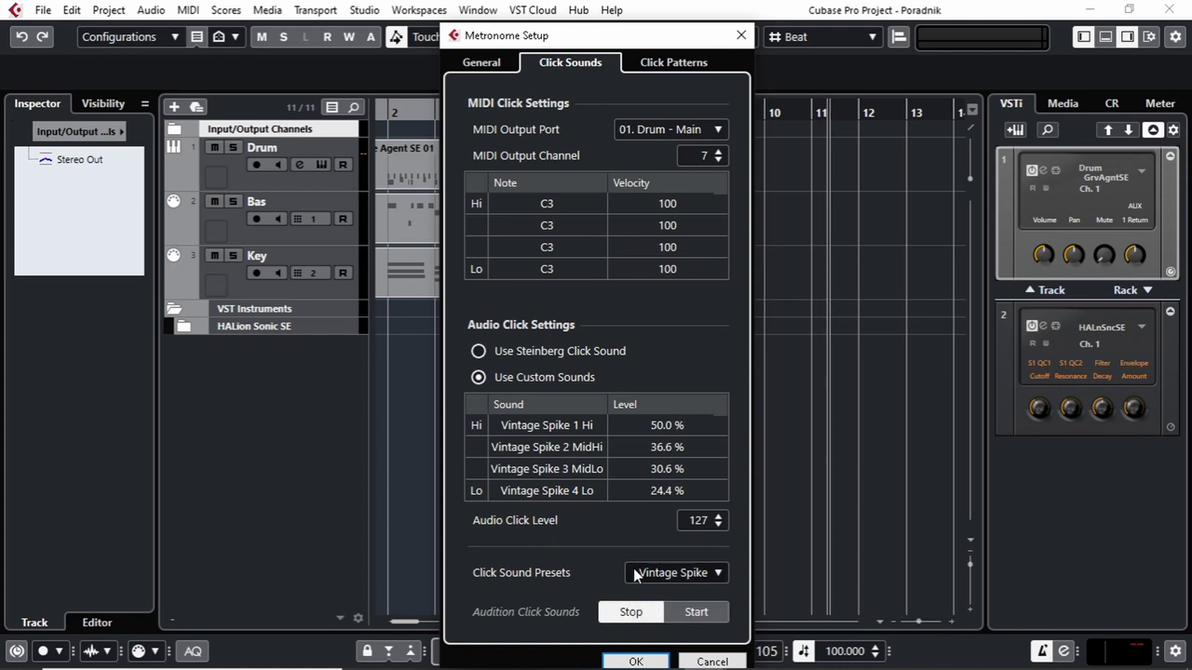
Choose the Clave A click sound preset and audition it briefly
left_click(716, 574)
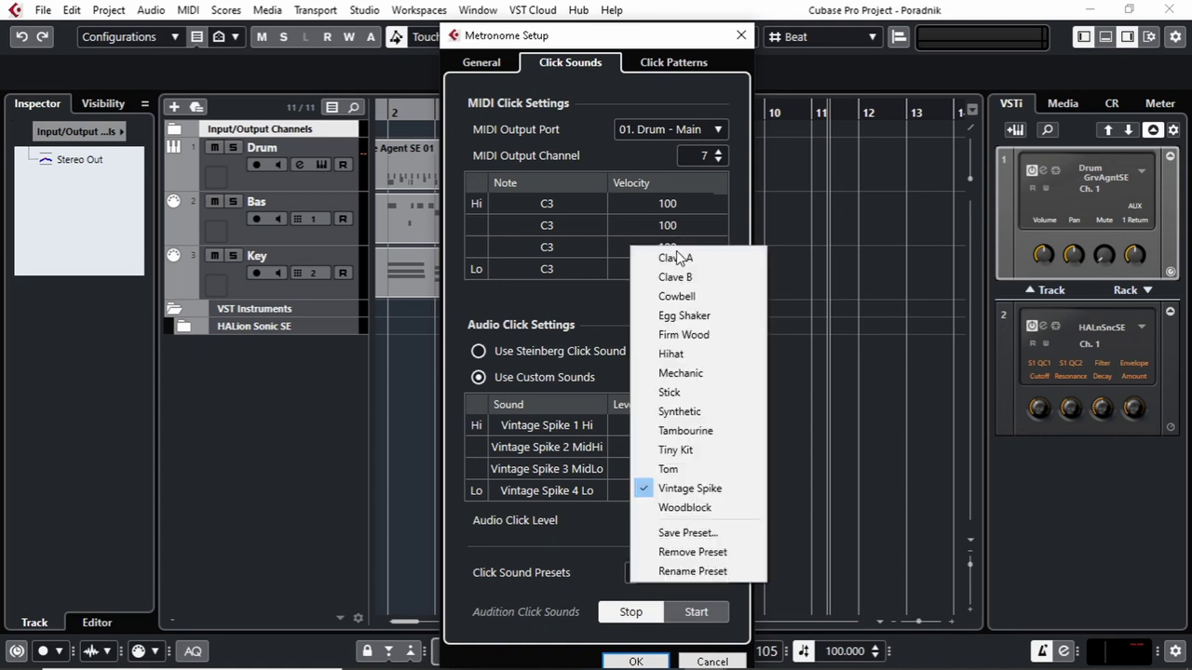
left_click(676, 258)
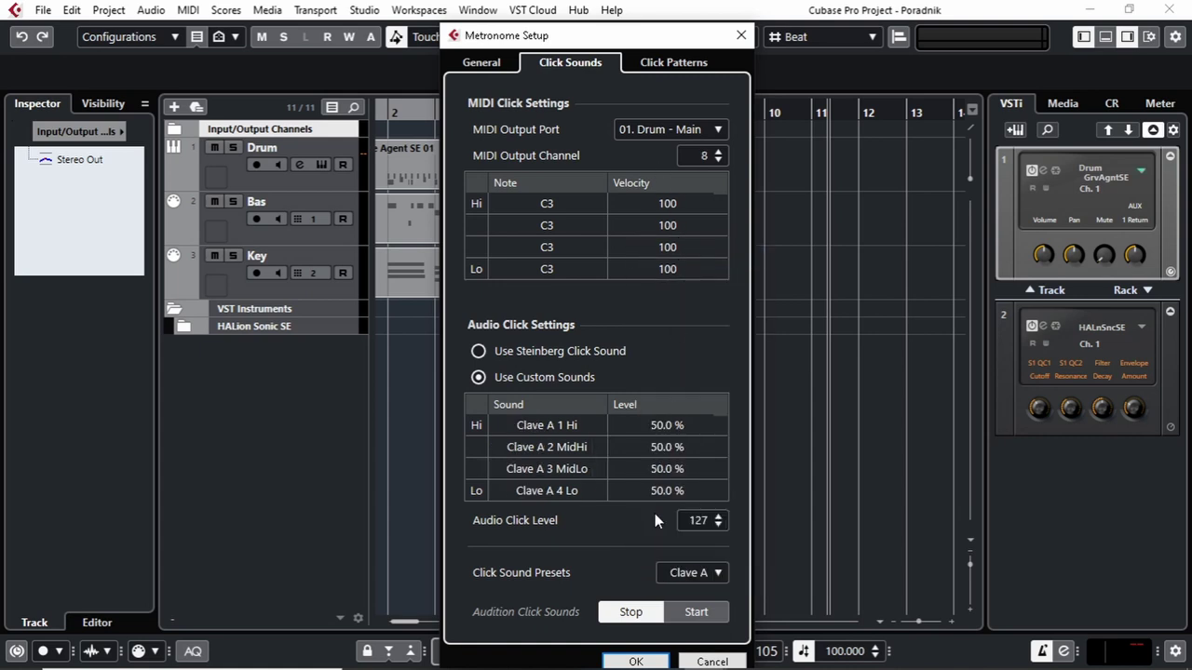
left_click(691, 611)
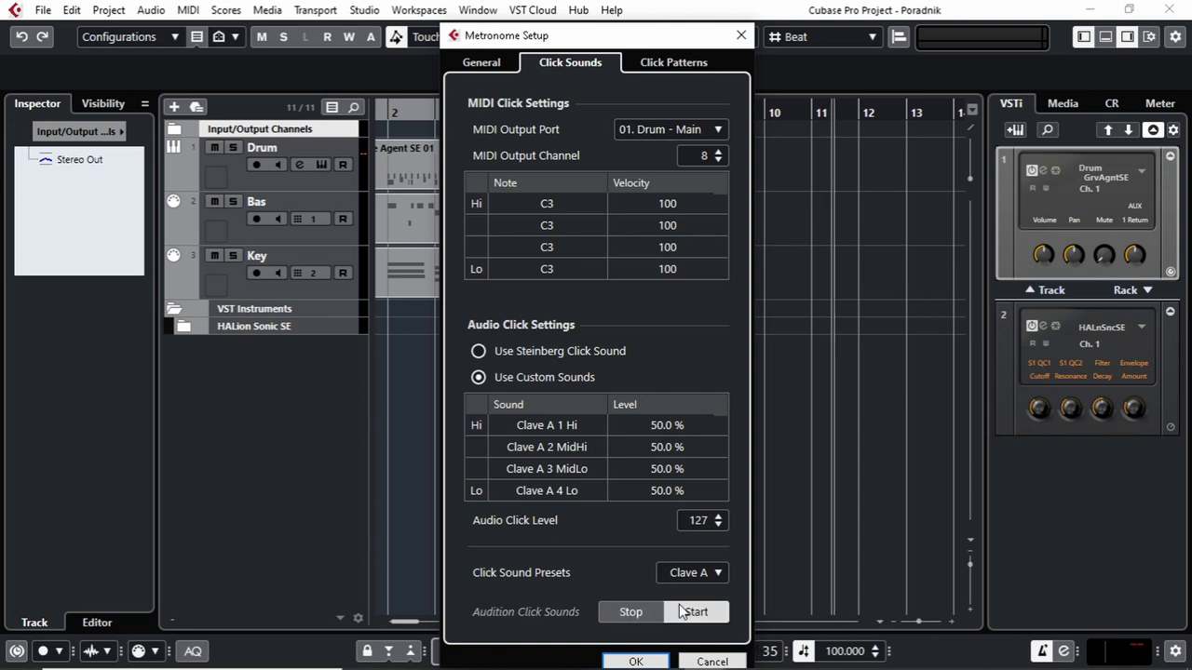
left_click(630, 612)
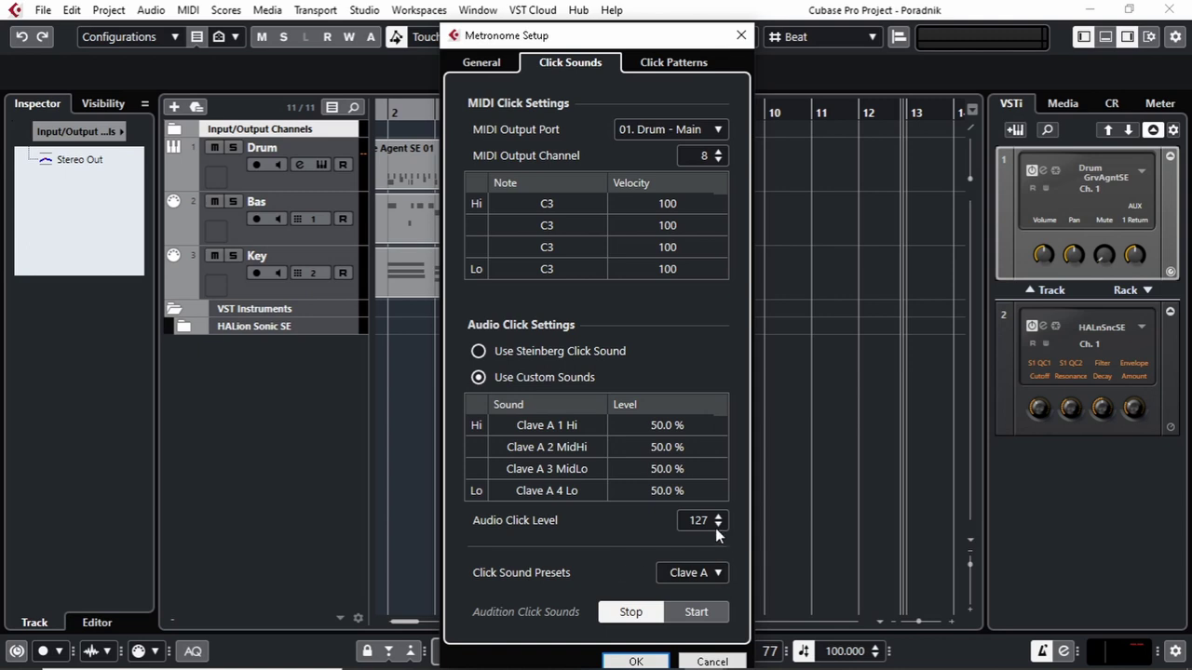
Try audio click levels of 91 and 73 while auditioning the click, restore the level to 127 and stop the audition
left_click_drag(703, 524, 697, 614)
left_click(697, 613)
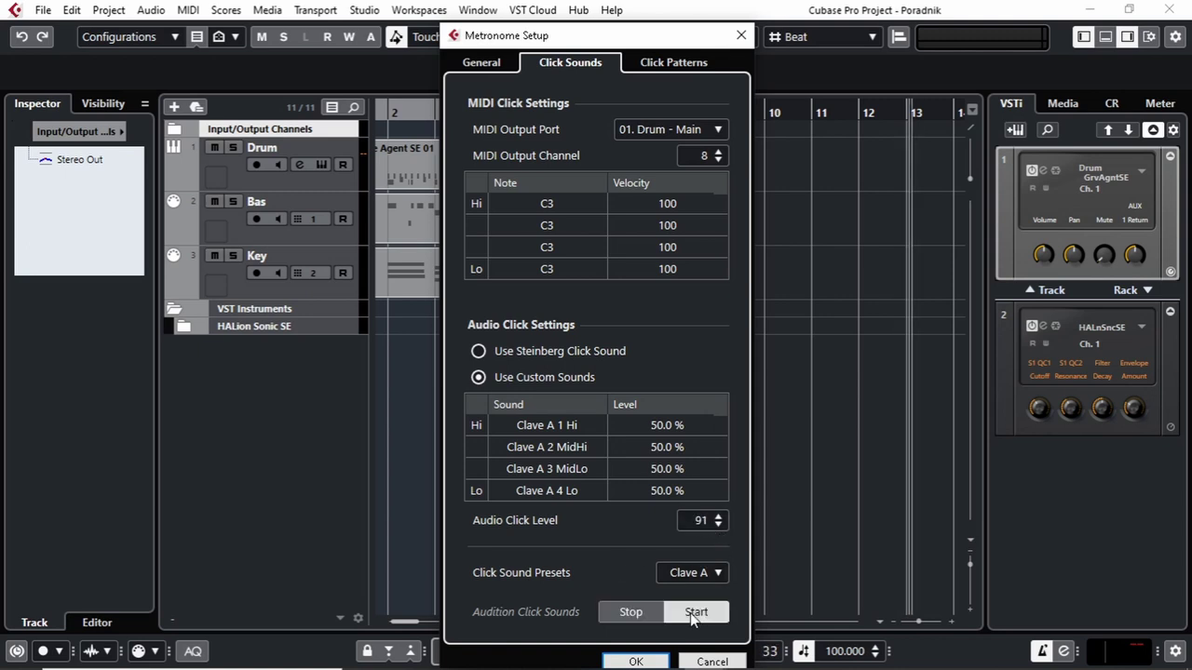
left_click_drag(697, 528, 689, 570)
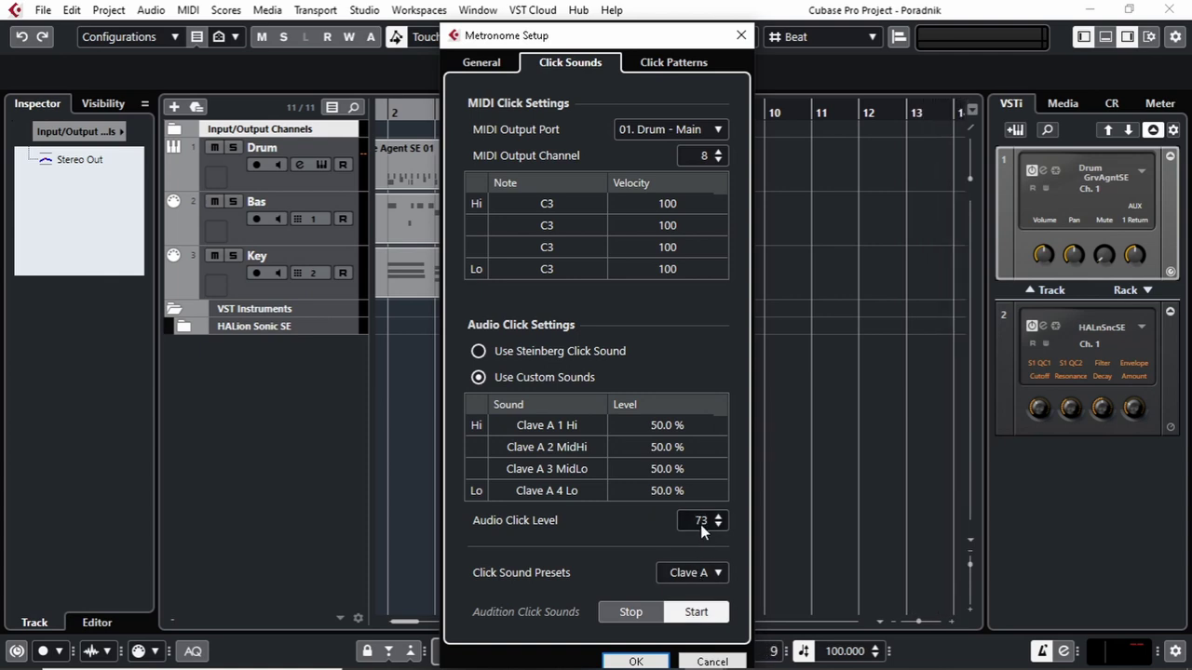
left_click(700, 524)
type("127")
key("Return")
left_click(638, 612)
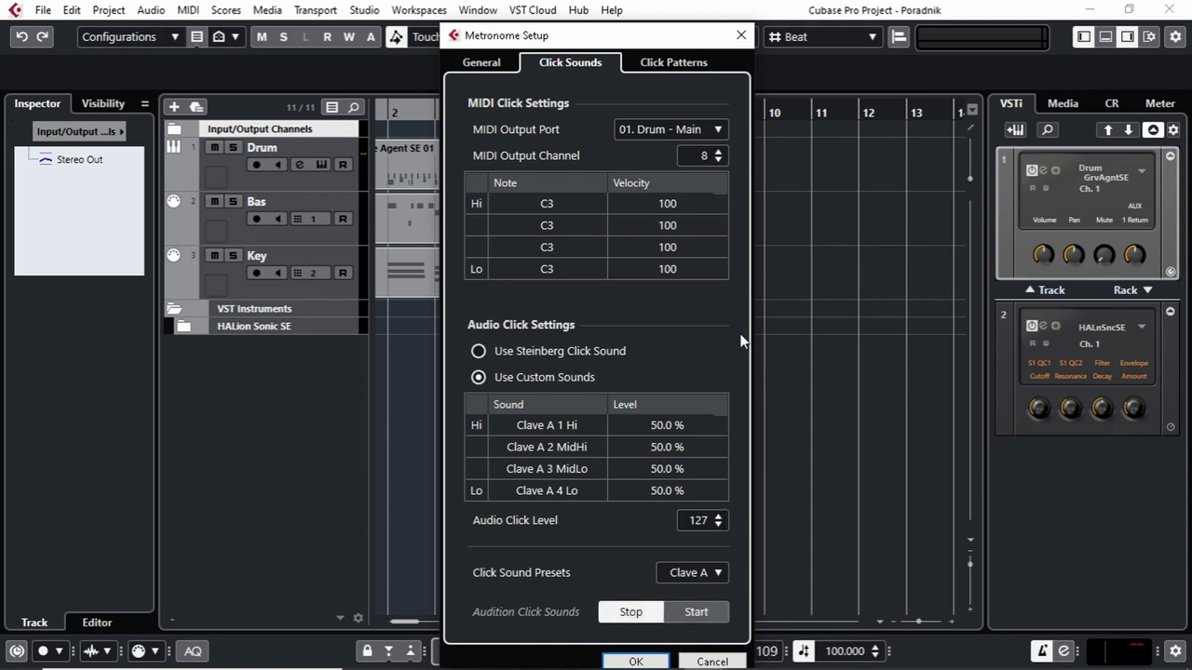
Return the audio click to the Steinberg click sound and make MIDI click the click destination instead of audio click
left_click(481, 351)
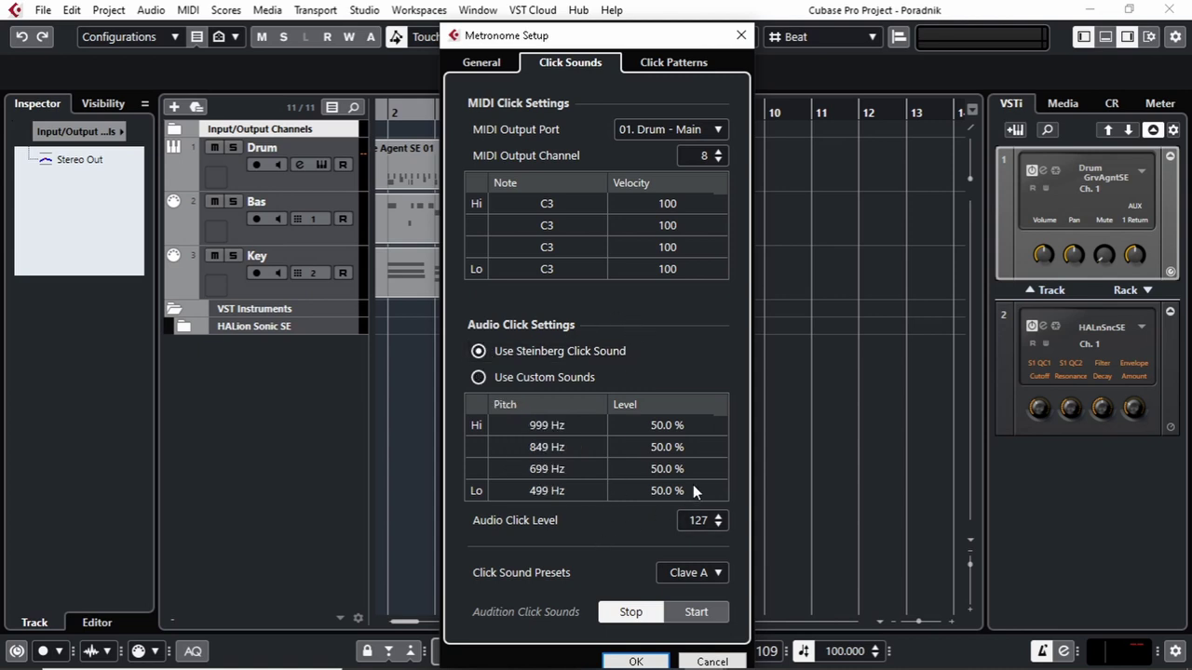
left_click(484, 62)
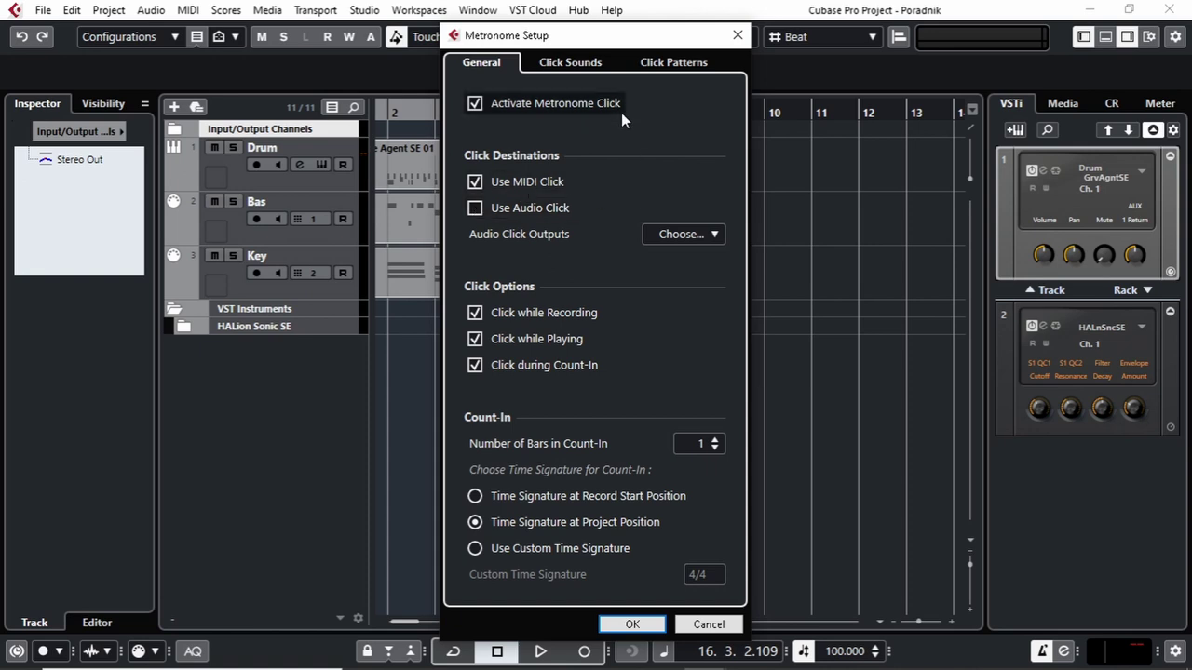
Set the MIDI click output port to 01. Drum - Main, adjust the MIDI click notes starting from the Hi note, and confirm the setup
left_click(583, 62)
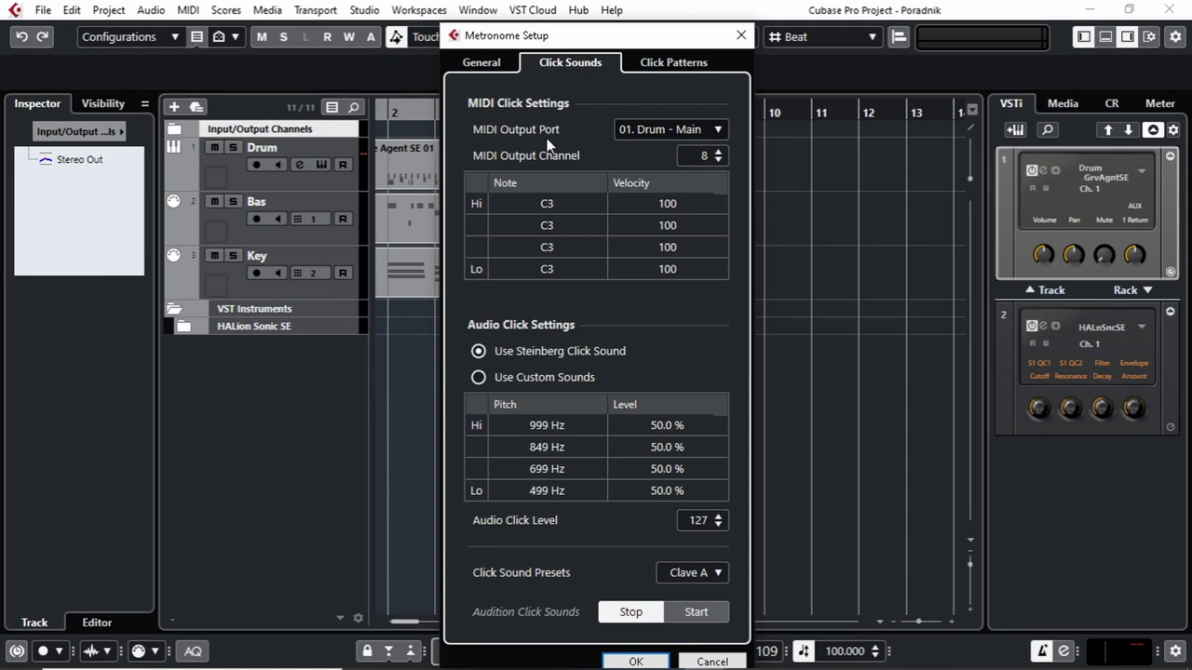
left_click(718, 129)
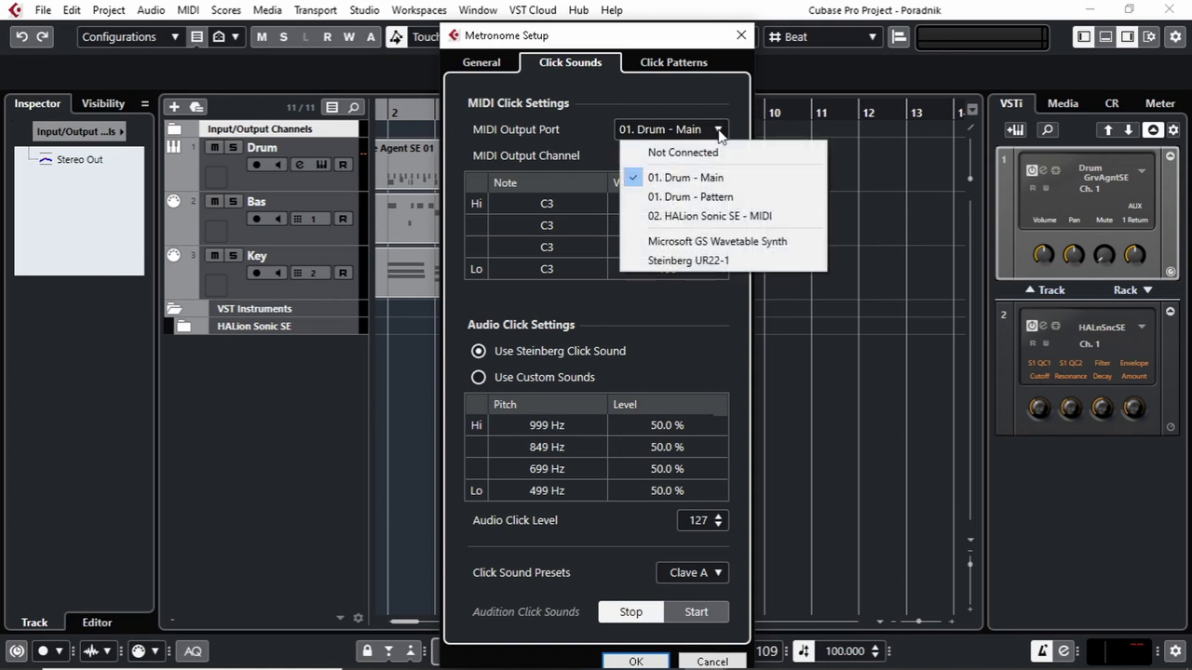
left_click(675, 181)
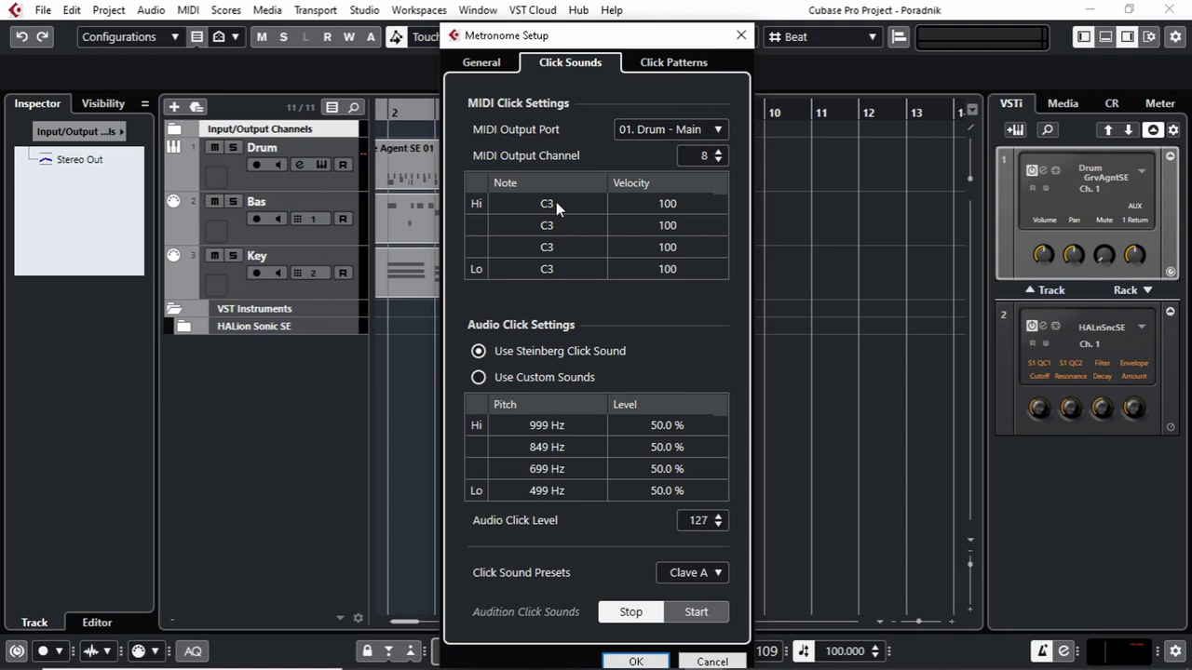
left_click_drag(556, 202, 551, 290)
left_click(634, 661)
Play the project from bar 10 to hear the MIDI click, inspect the pads in the Drum track's instrument, stop playback and close the instrument
left_click(762, 114)
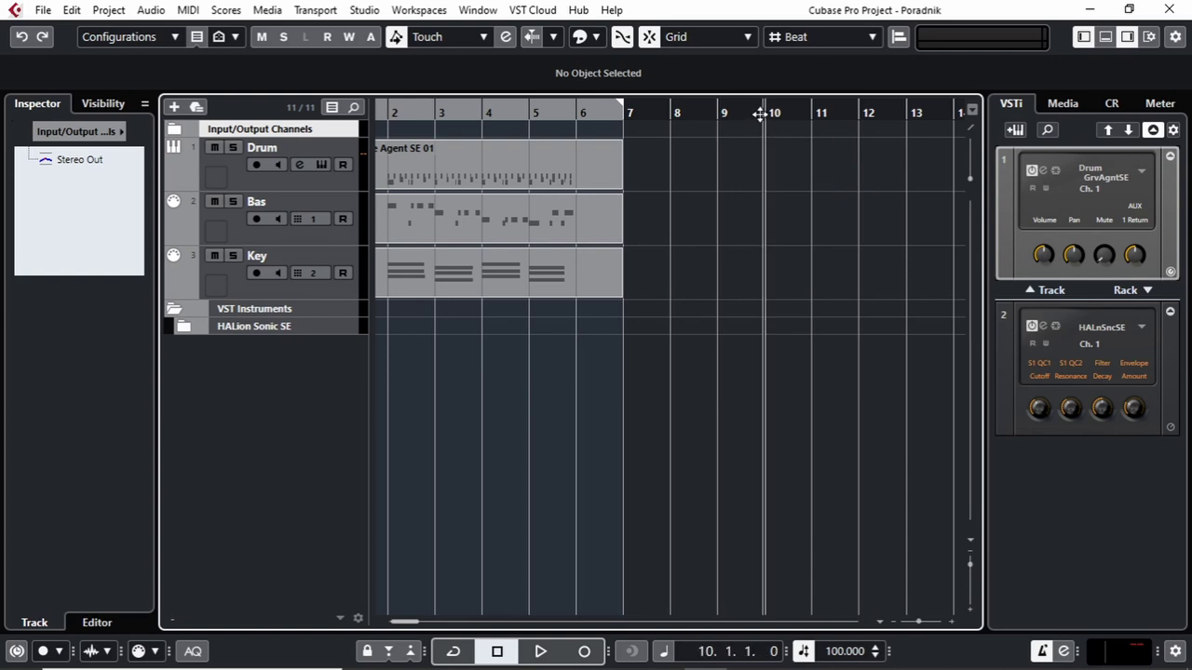
key("space")
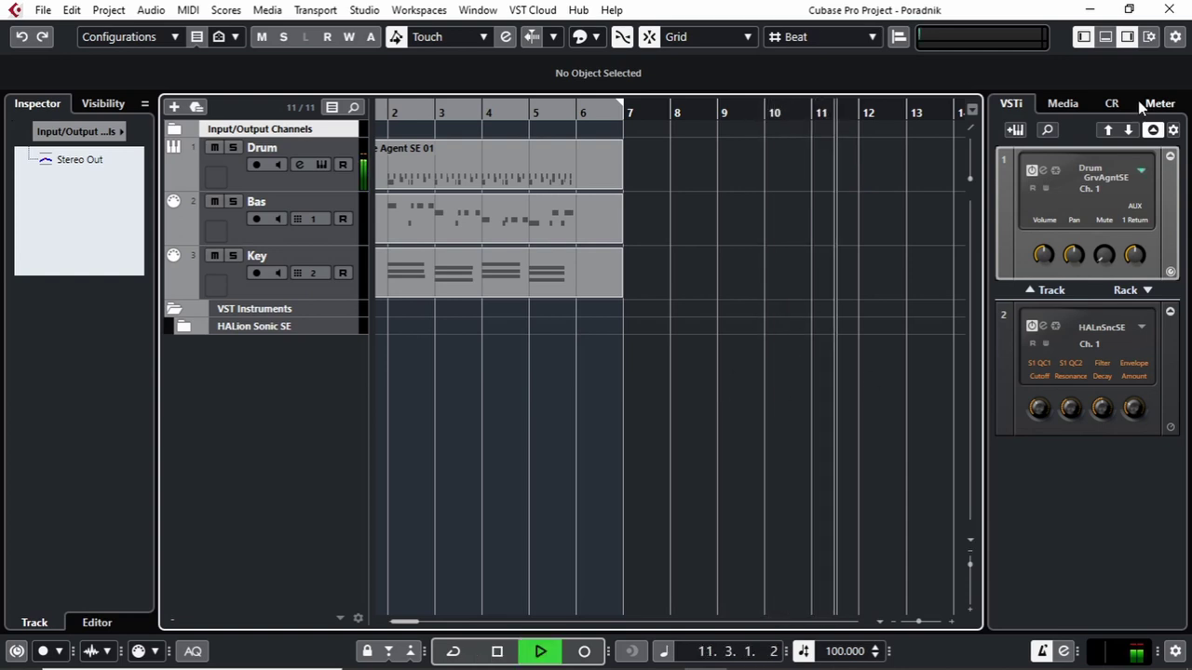
left_click(1042, 170)
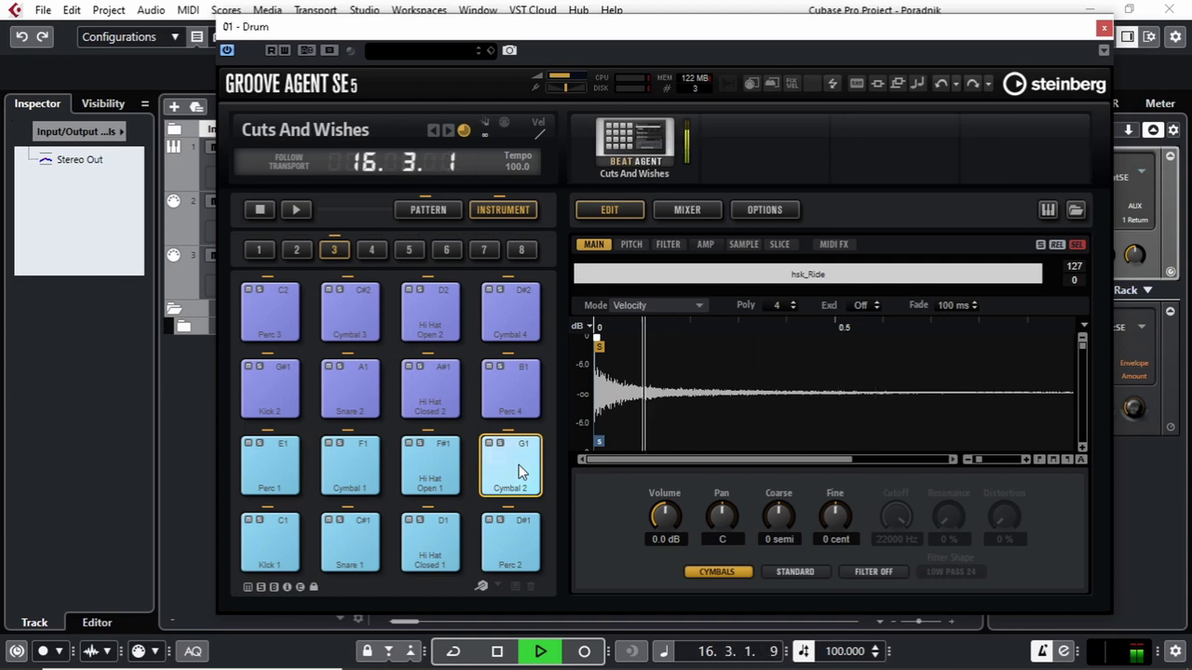
key("space")
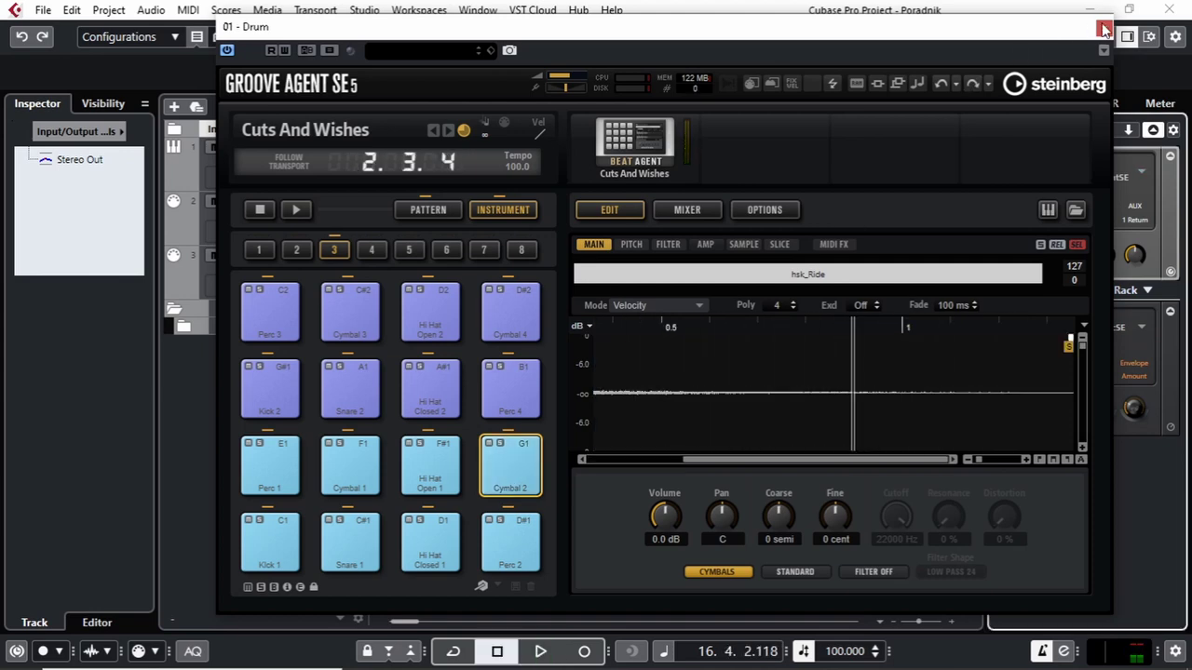
left_click(1104, 28)
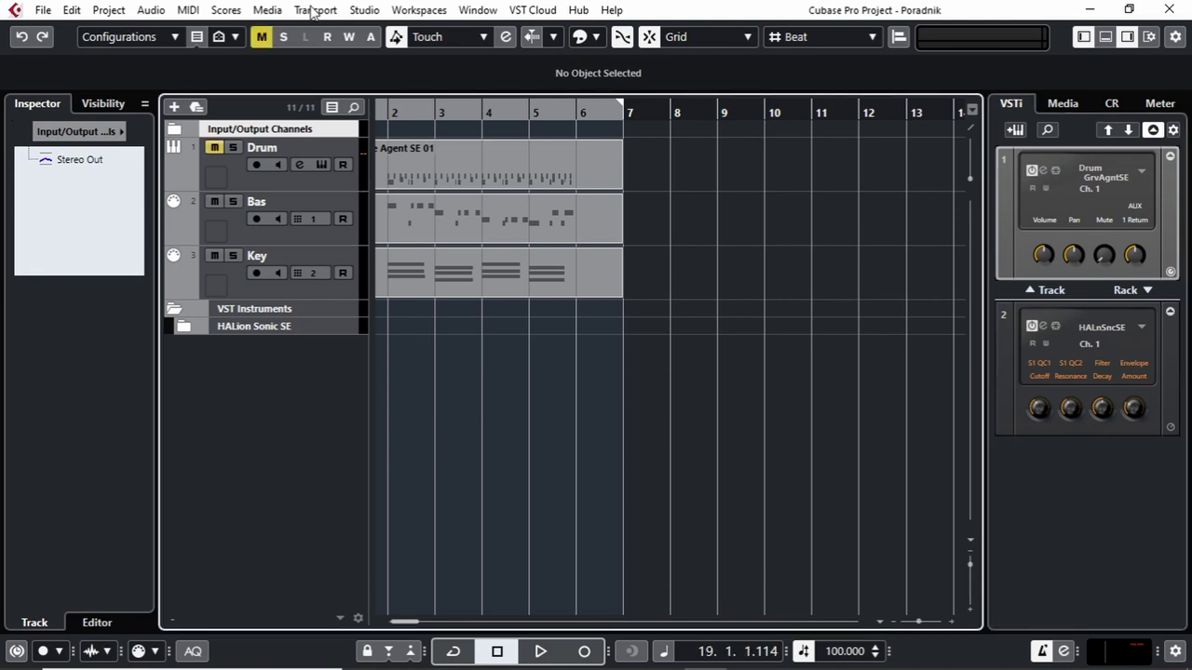
In the metronome's click patterns, raise beats 2, 3 and 4 of the 4/4 Custom pattern to the second accent level and confirm the setup
left_click(313, 10)
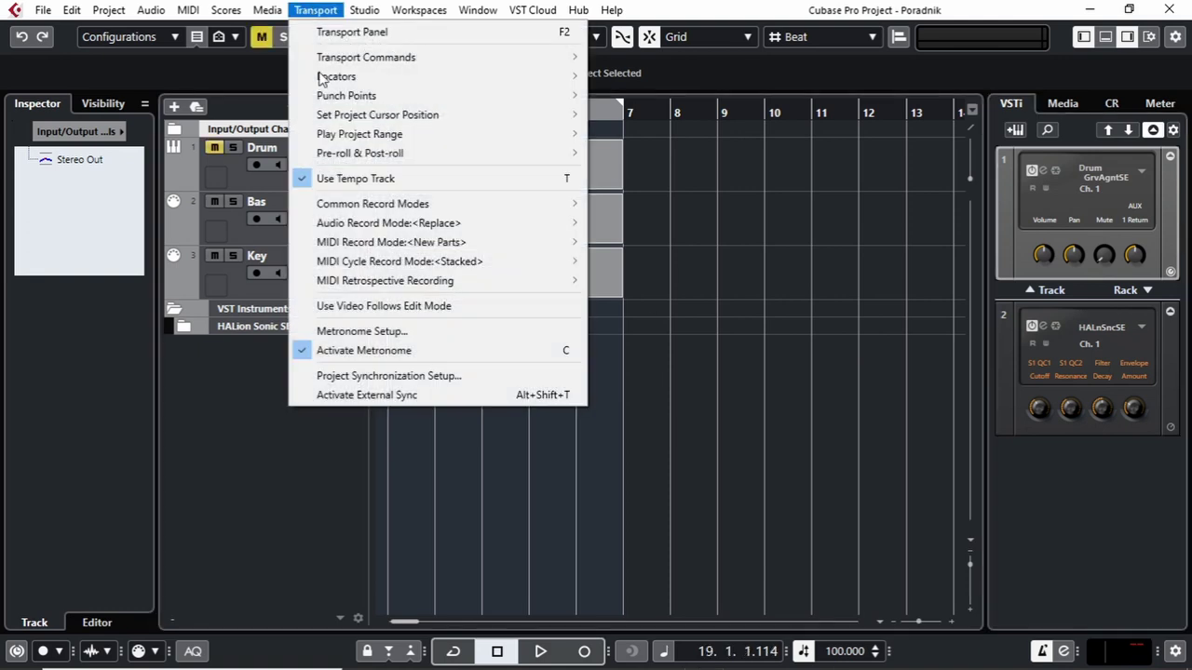
left_click(356, 332)
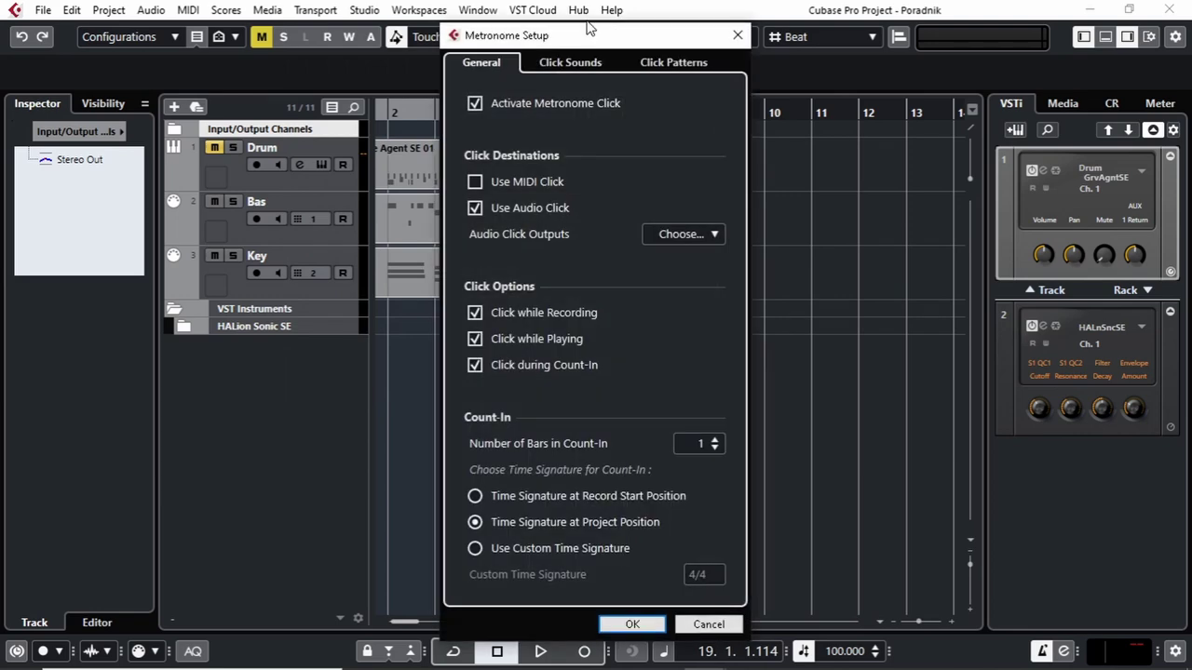
left_click(667, 63)
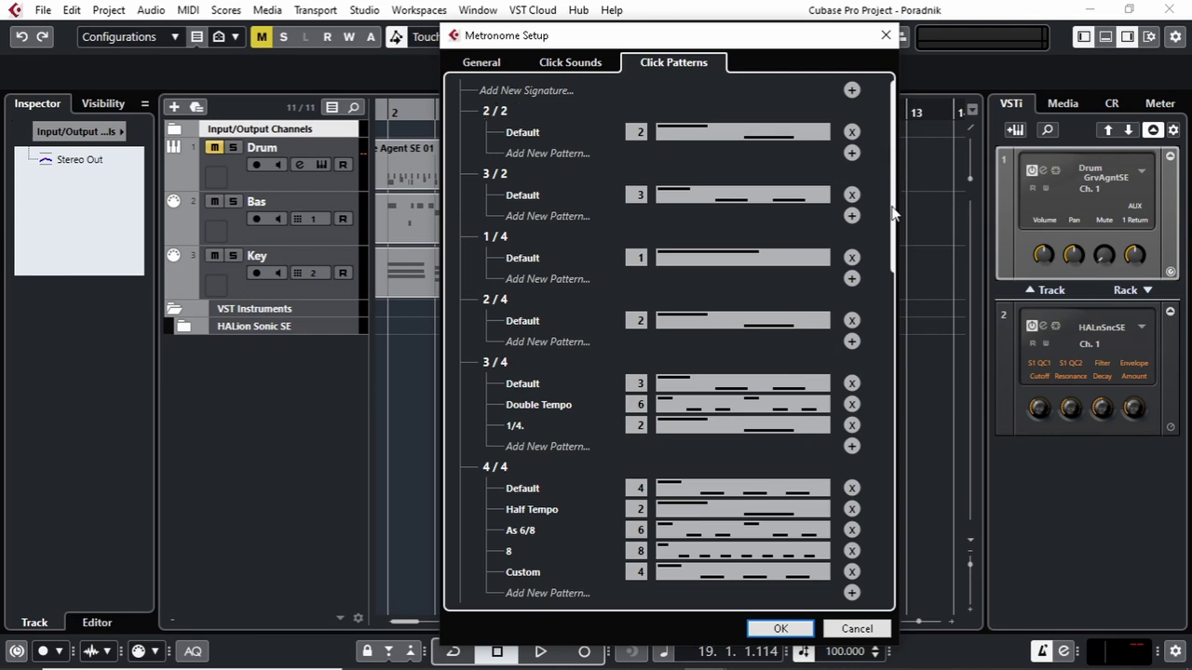
left_click_drag(892, 190, 896, 287)
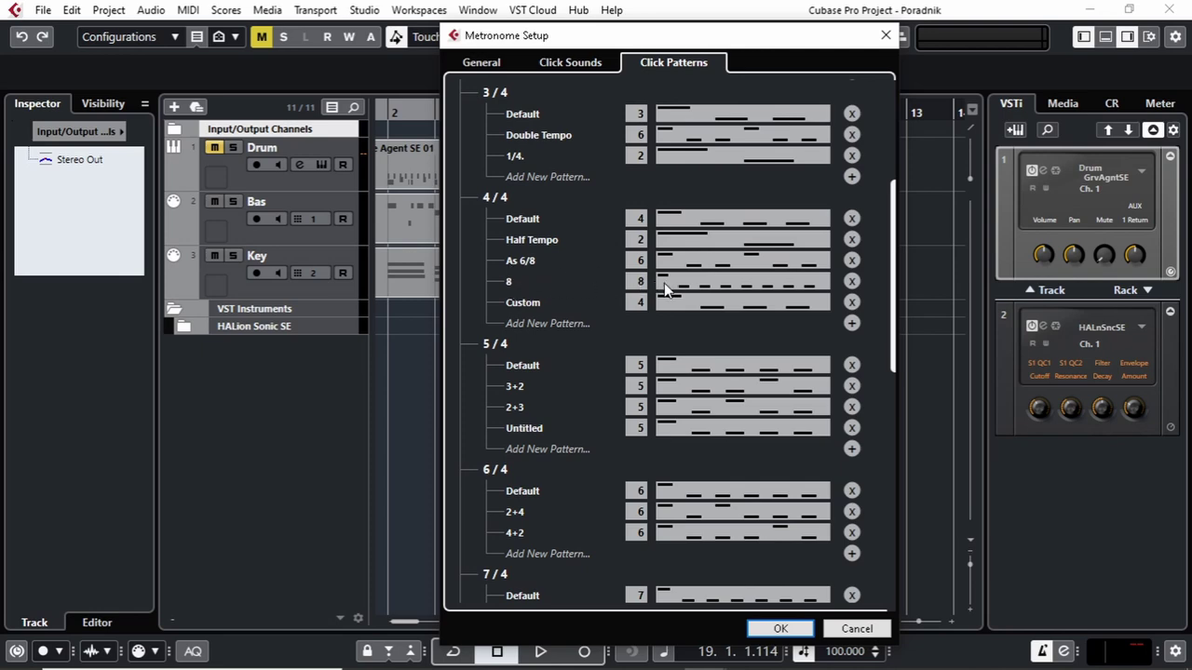
left_click(752, 304)
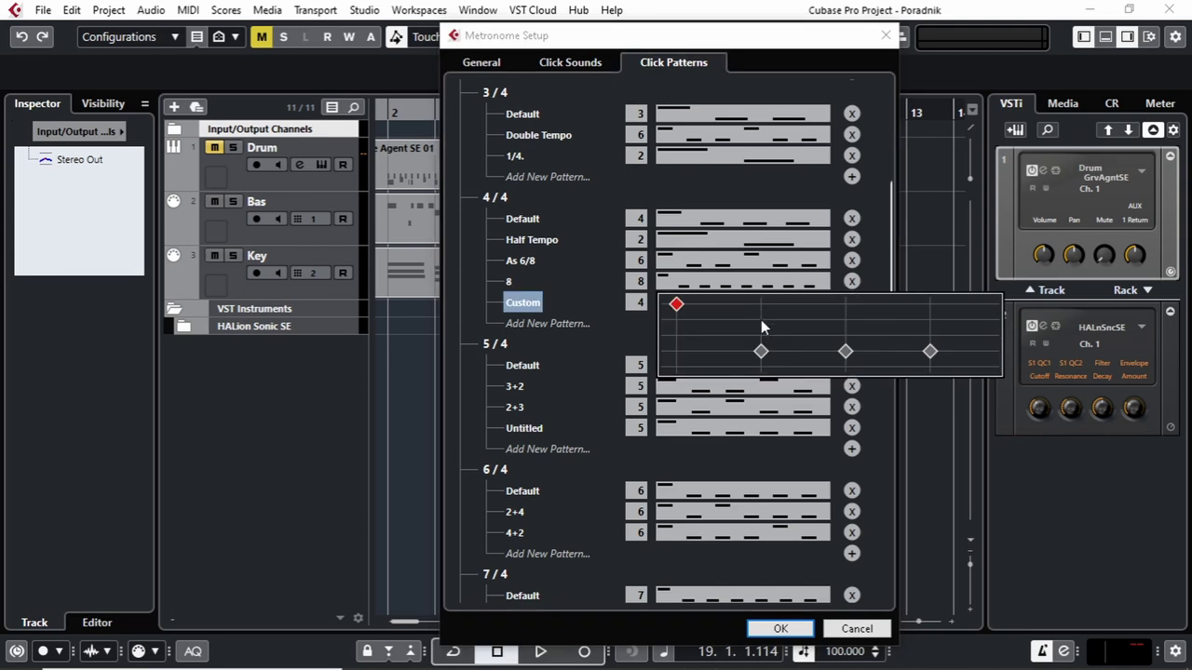
left_click(760, 320)
left_click(845, 319)
left_click(874, 424)
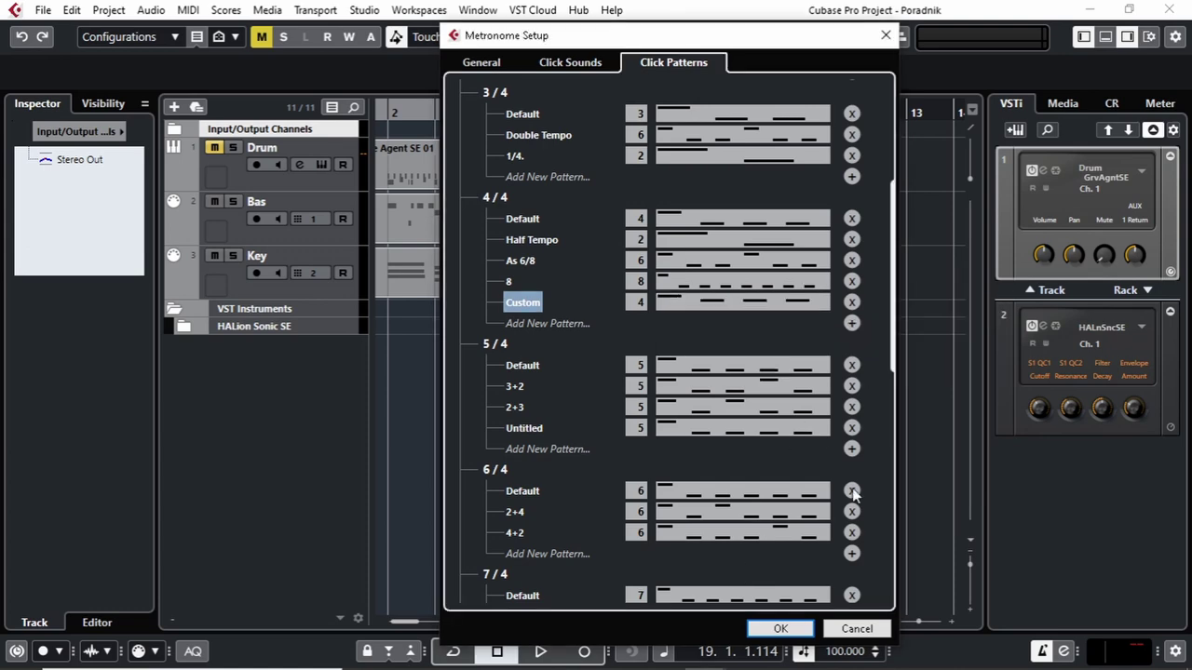
left_click(782, 629)
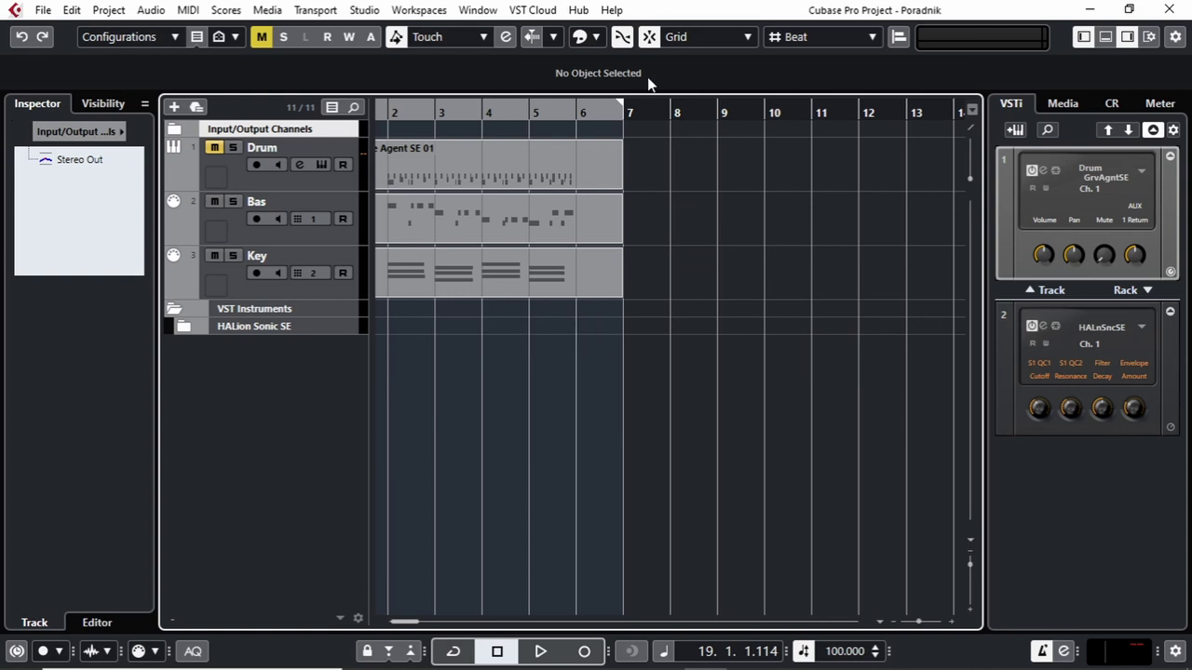
Play the click from bar 8 for about one bar and stop playback
left_click(670, 110)
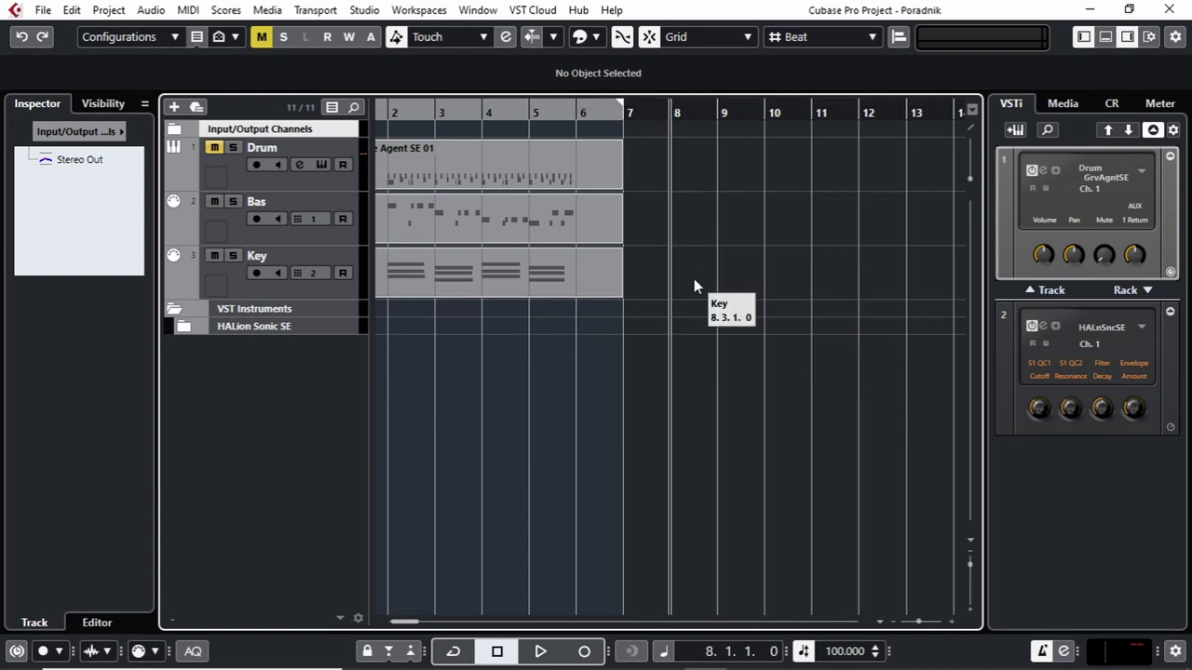
key("space")
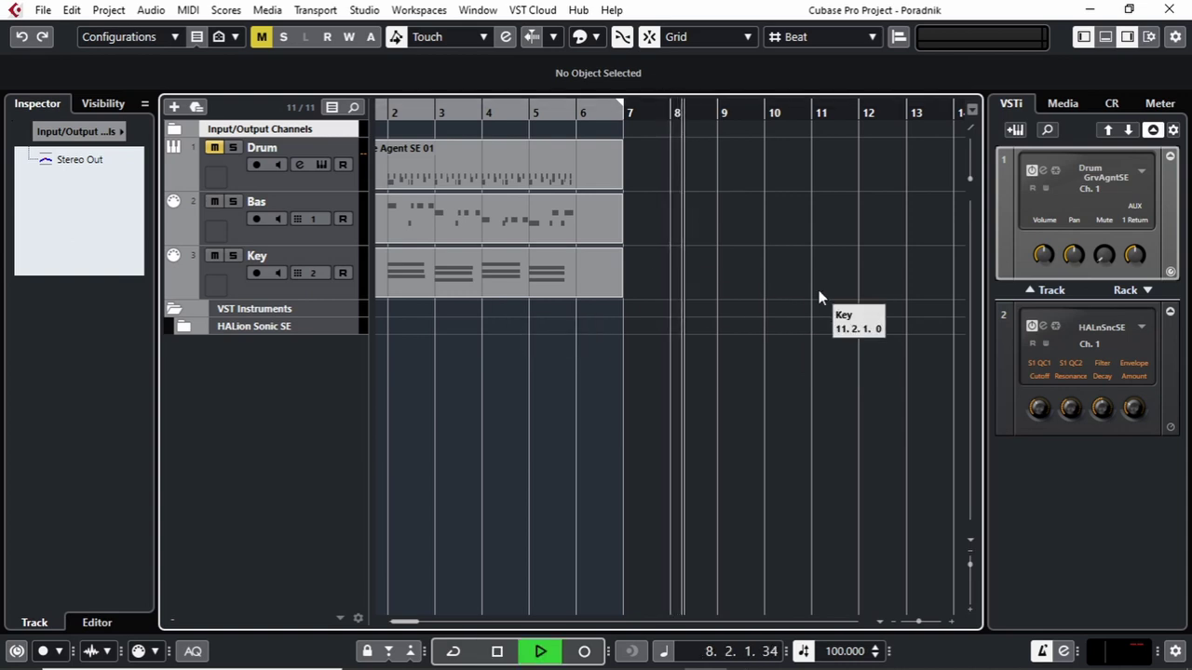
key("space")
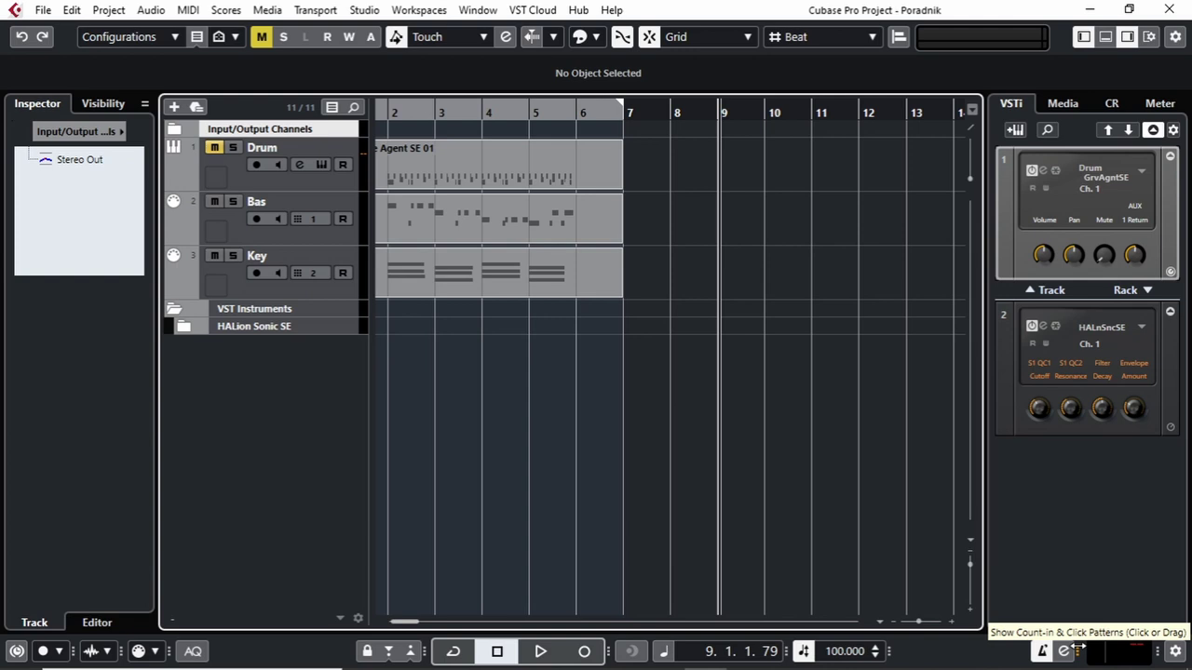
Show the count-in and click pattern section, choose the Custom pattern in the Click Pattern Editor and start playback
left_click_drag(1077, 646, 1177, 630)
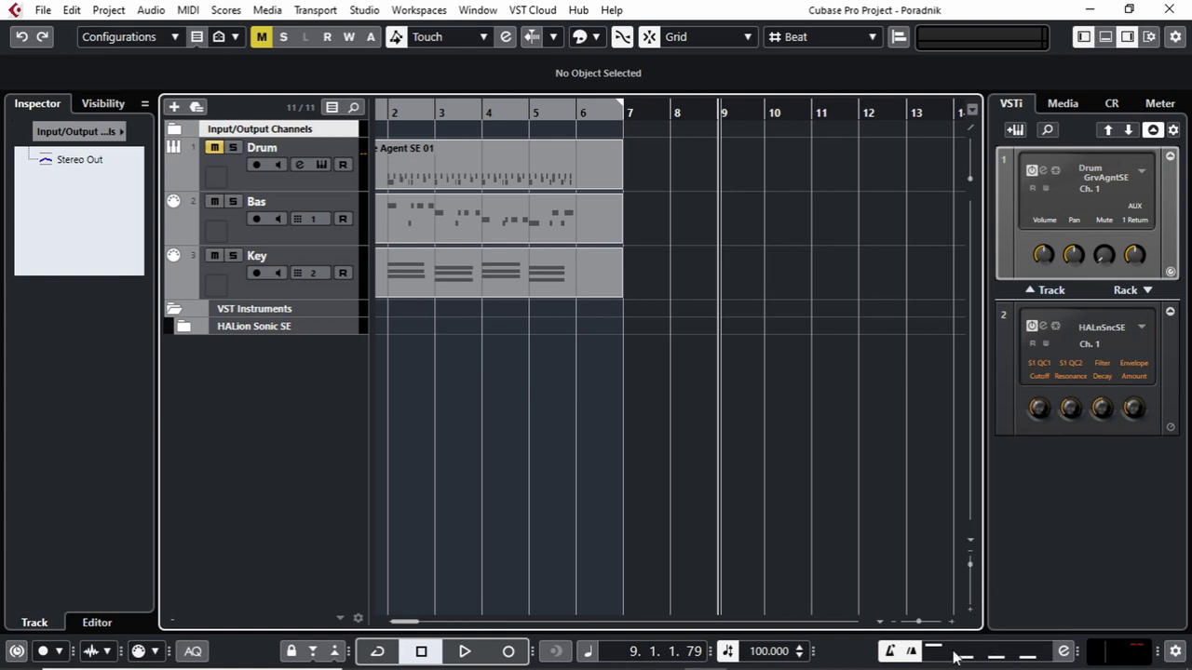
left_click(987, 655)
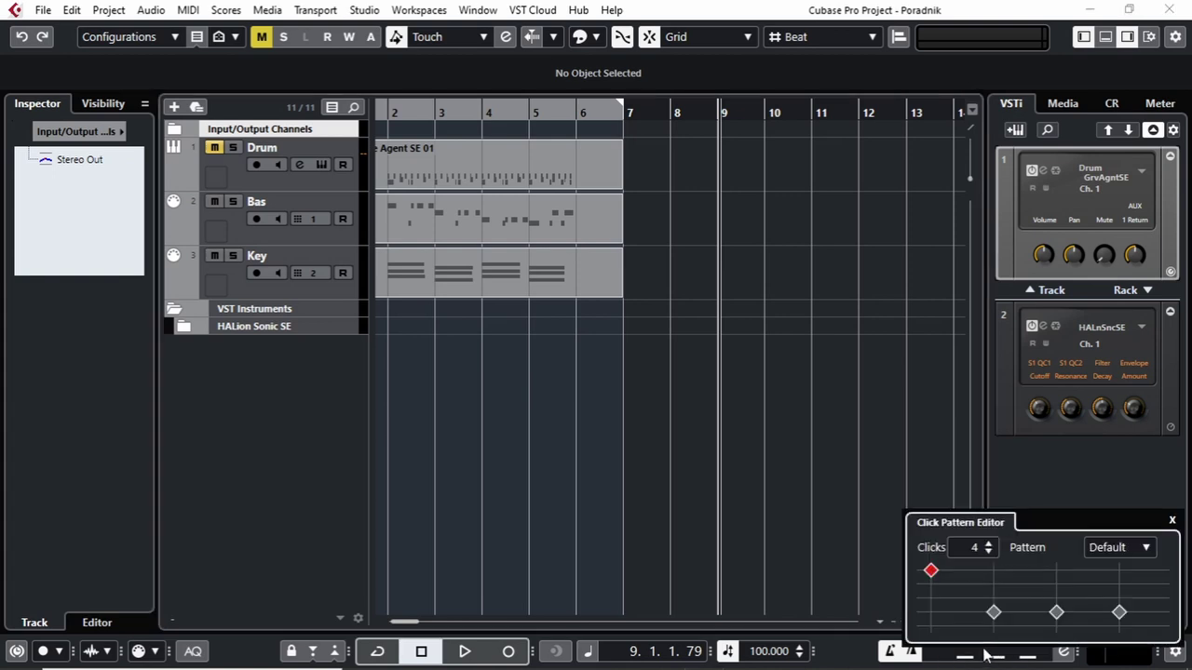
left_click(1119, 547)
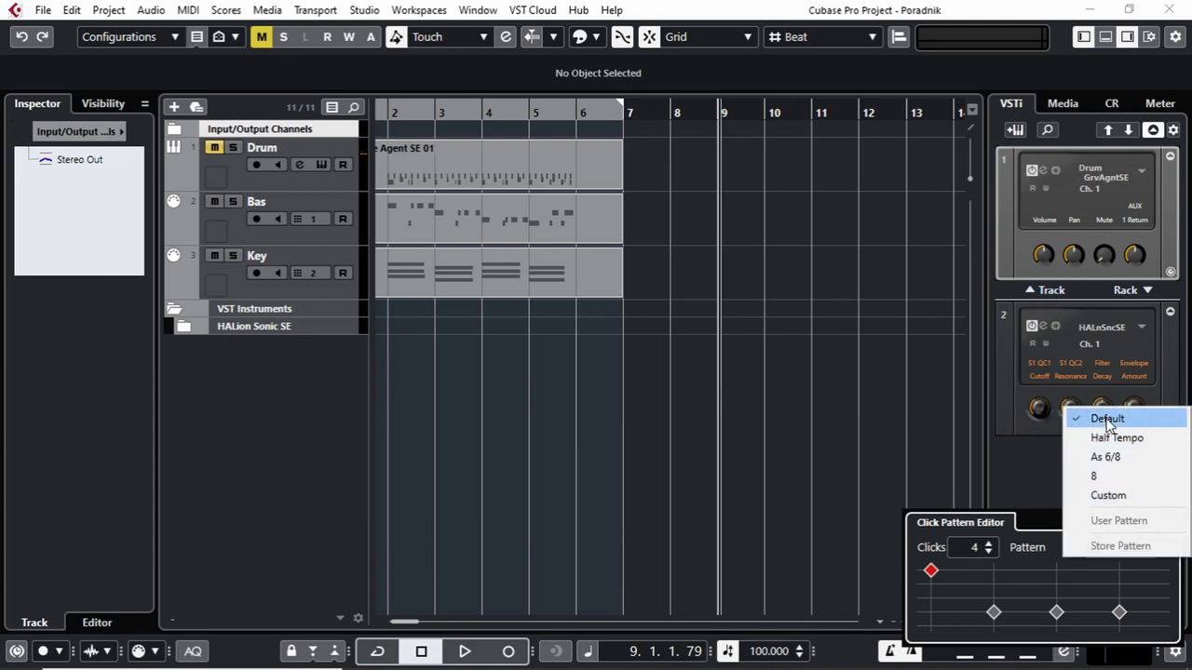
left_click(1101, 500)
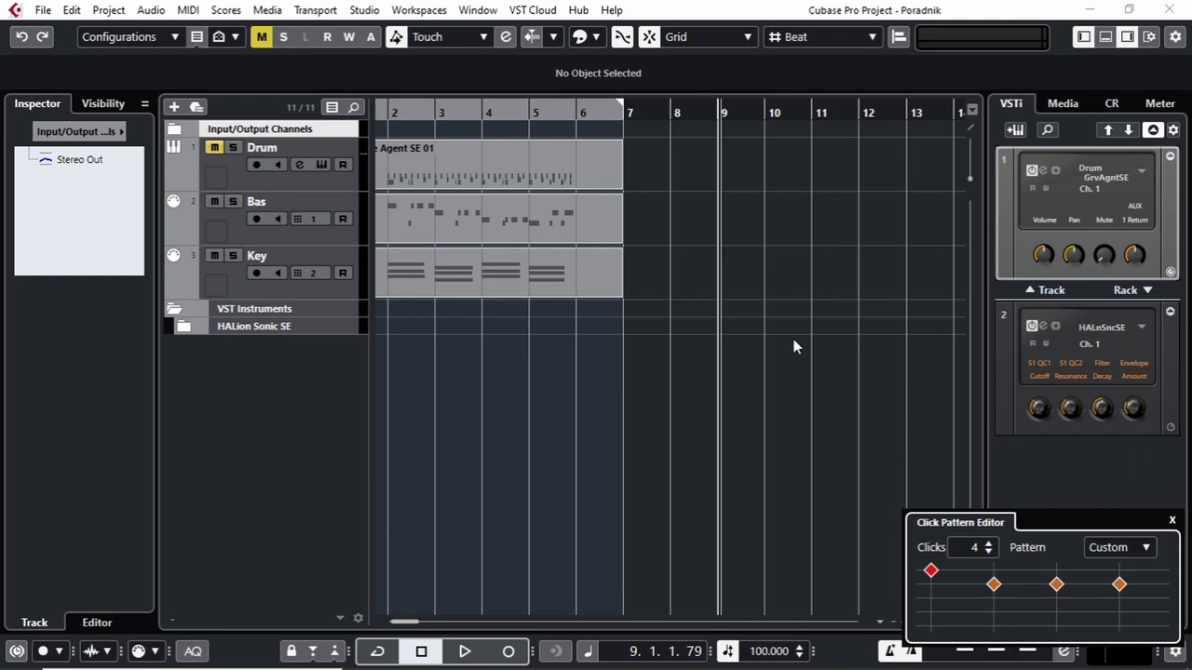
key("space")
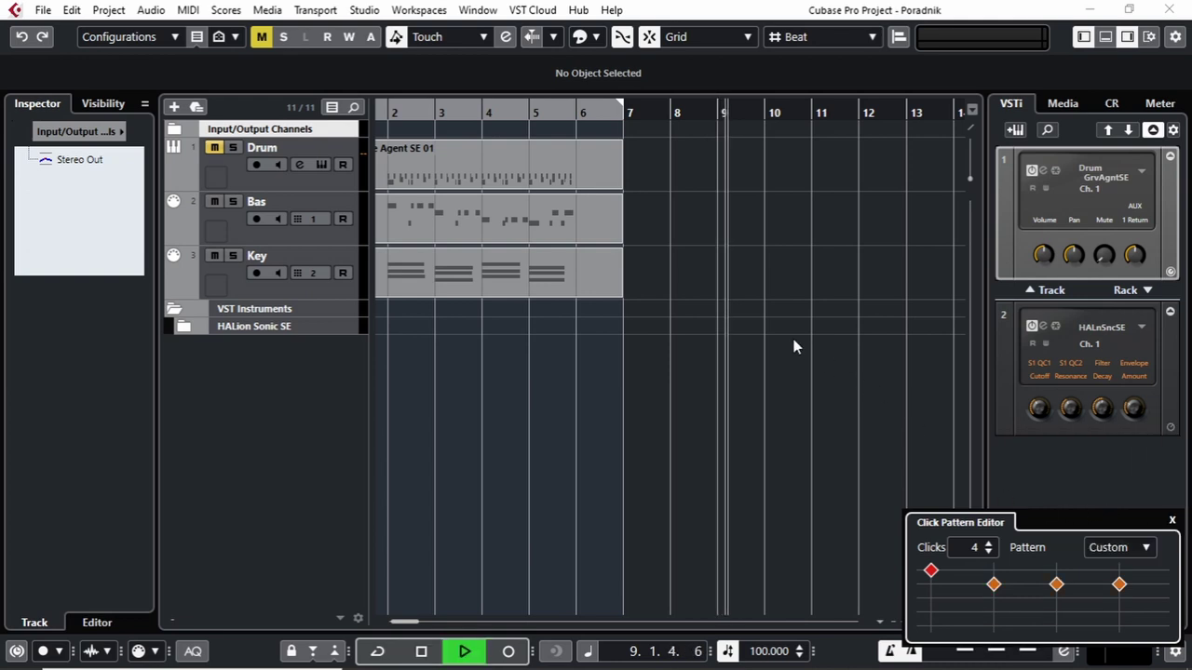
Try the 8 click pattern during playback and stop the transport
left_click(1114, 551)
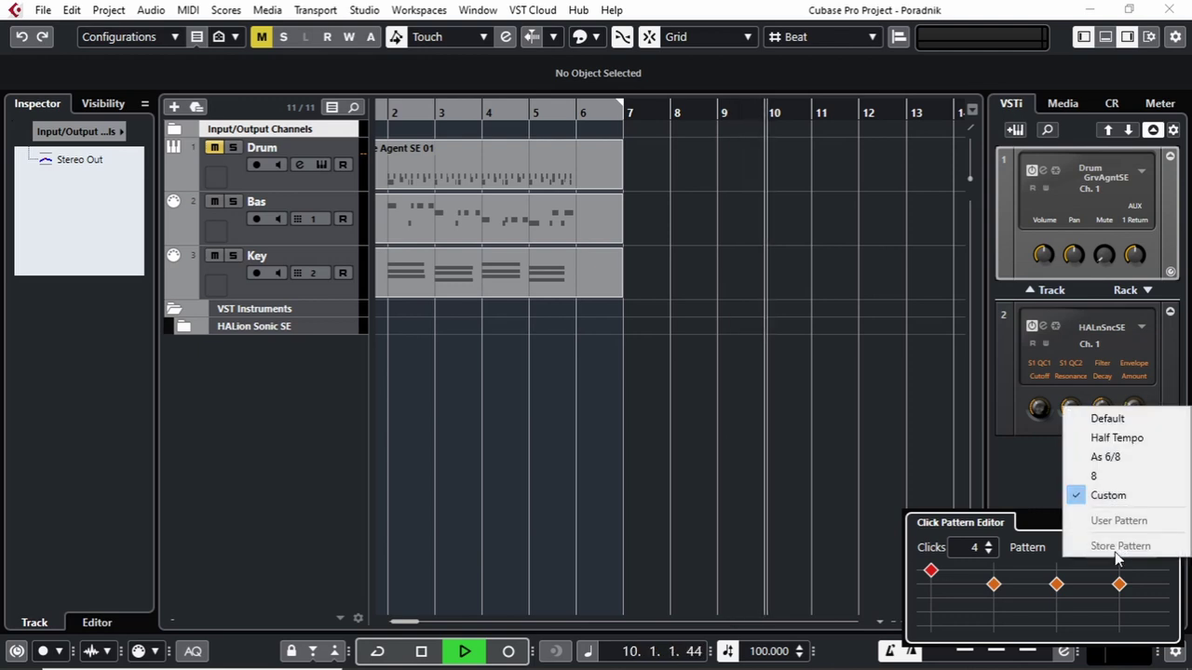
left_click(1097, 477)
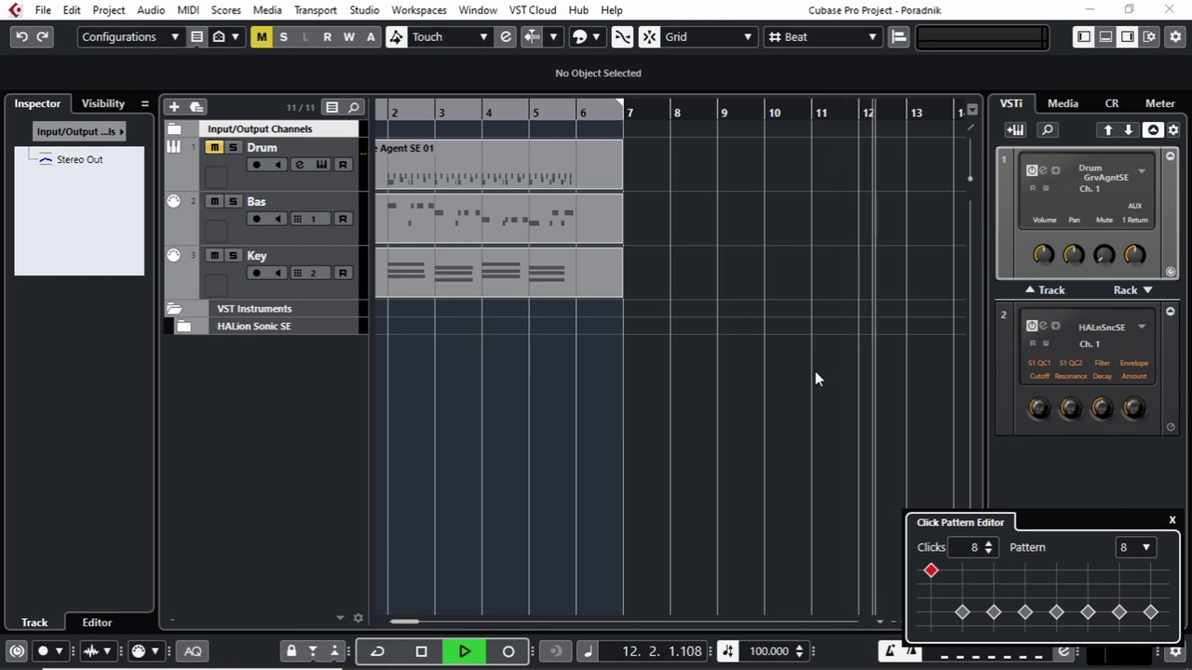
key("space")
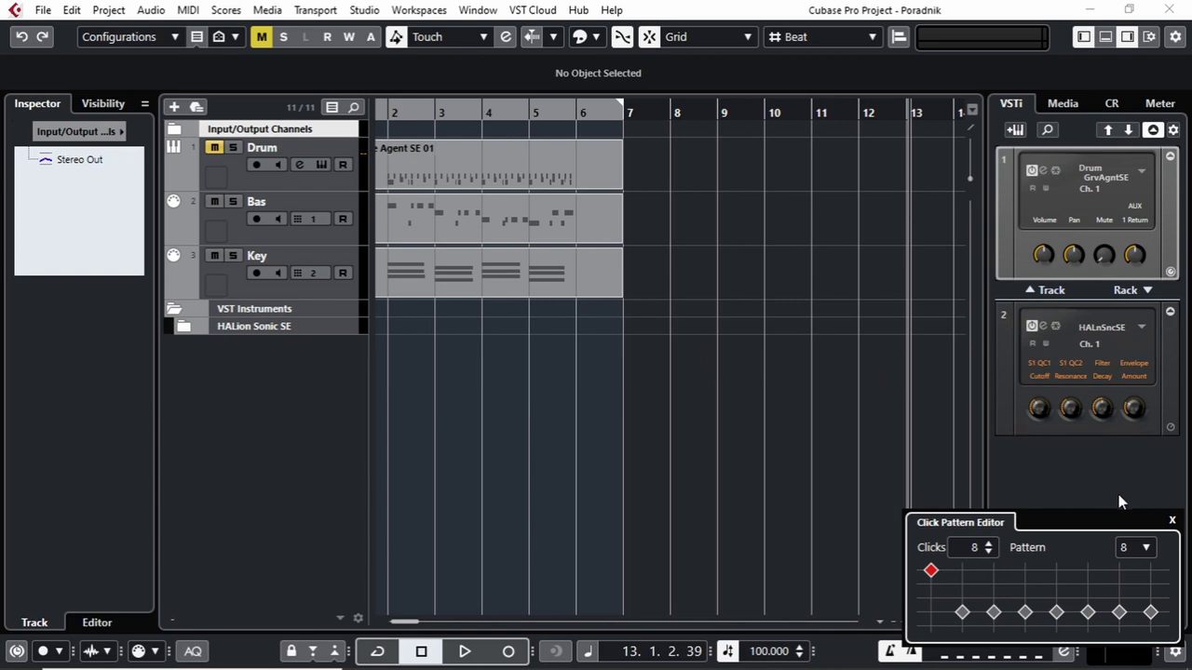
Return the click pattern to Default and close the Click Pattern Editor
left_click(1132, 548)
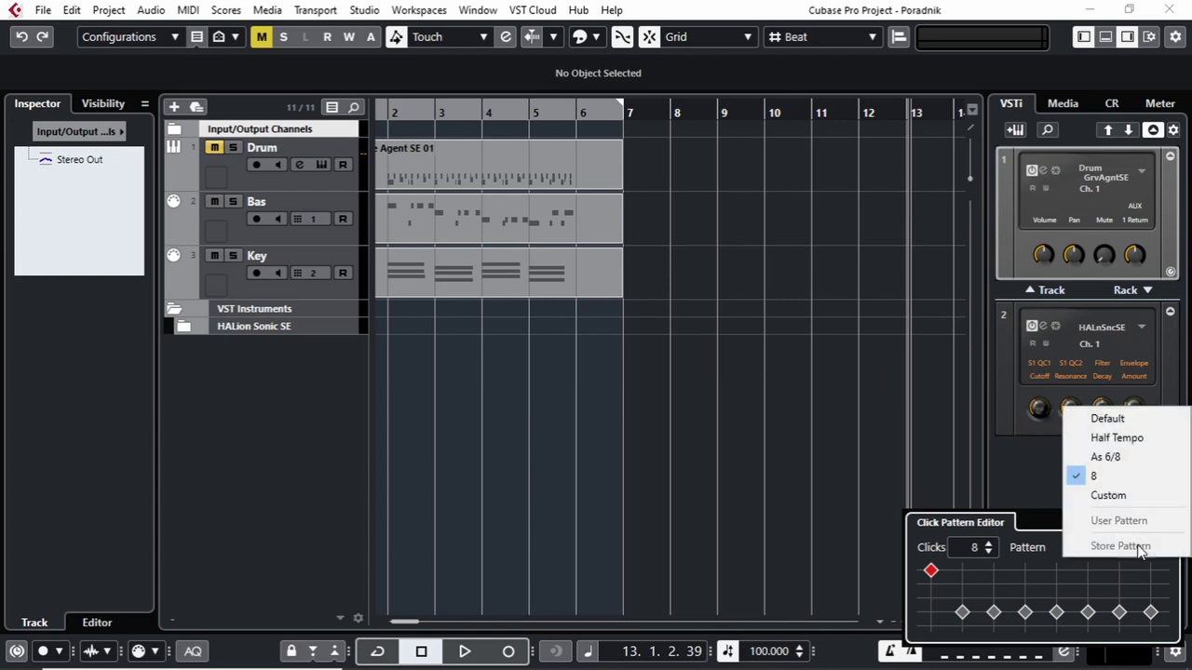
left_click(1108, 419)
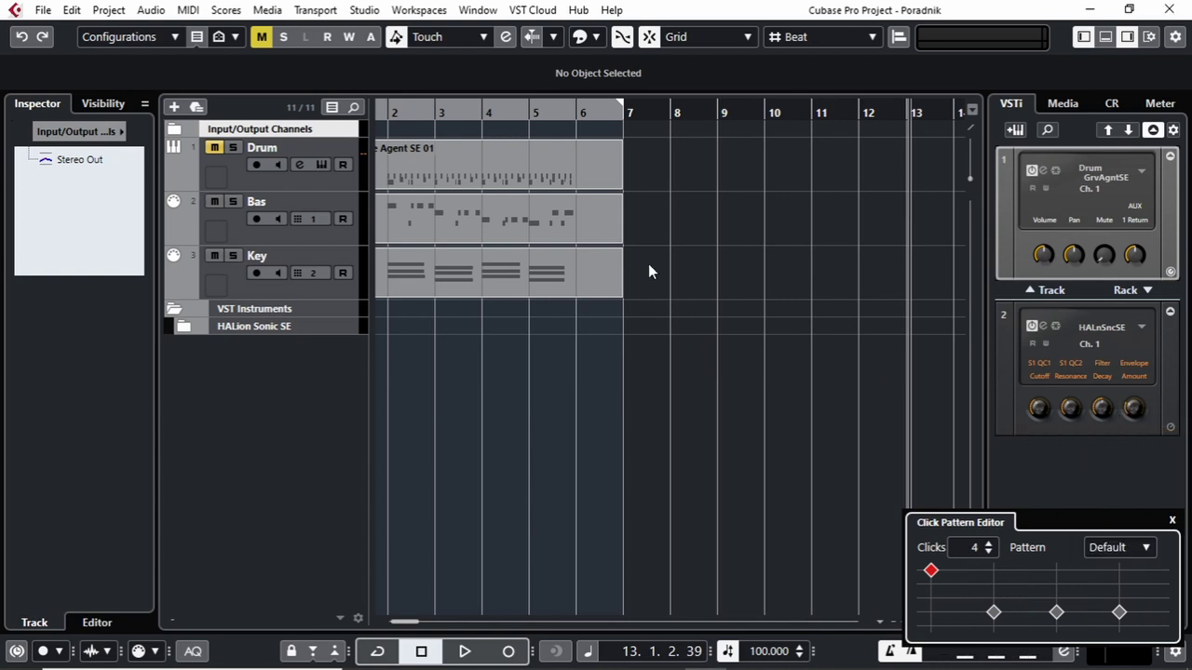
left_click(649, 266)
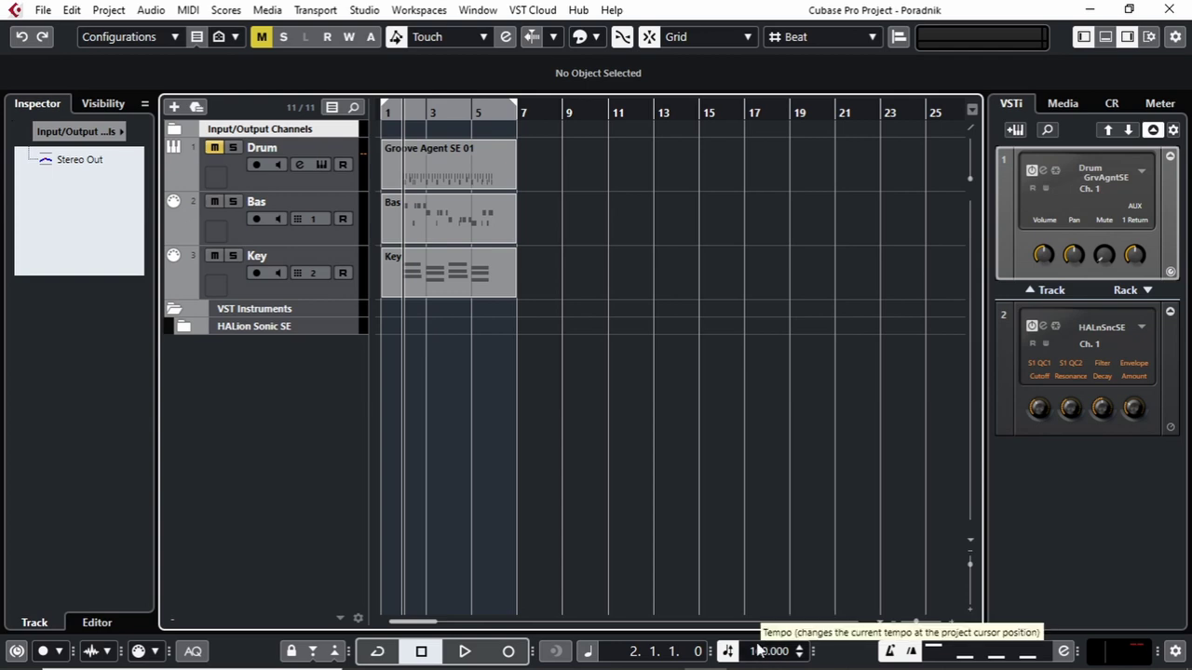
Show the floating Transport Panel, move it higher over the project and close it
key("F2")
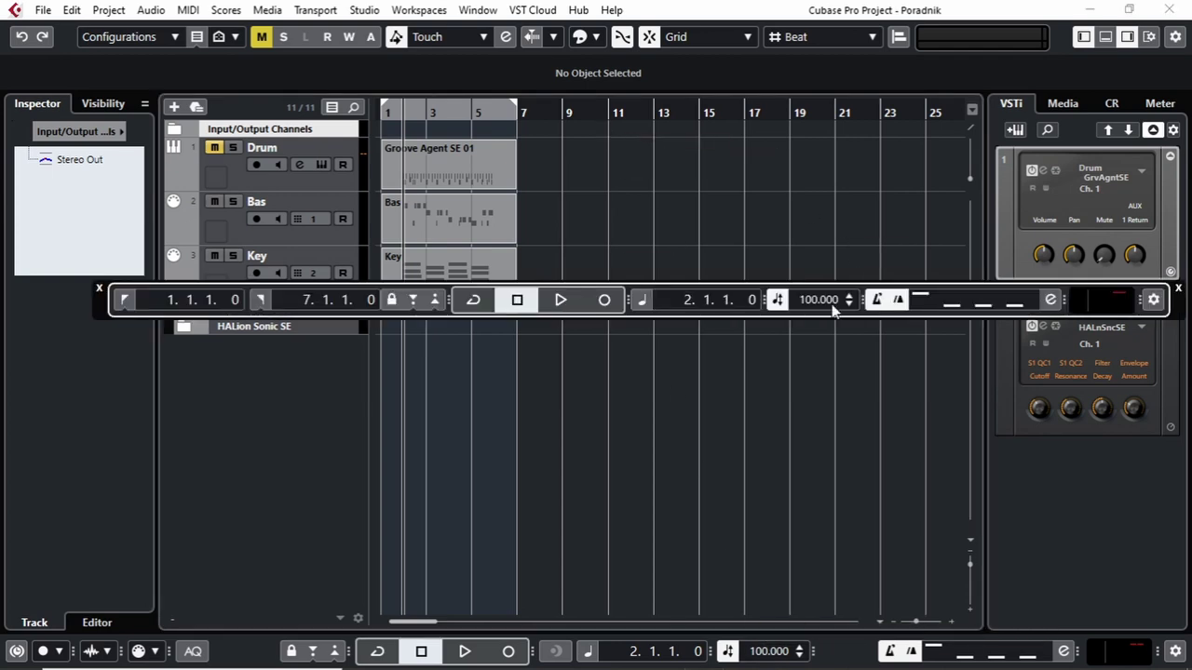
left_click_drag(91, 299, 68, 233)
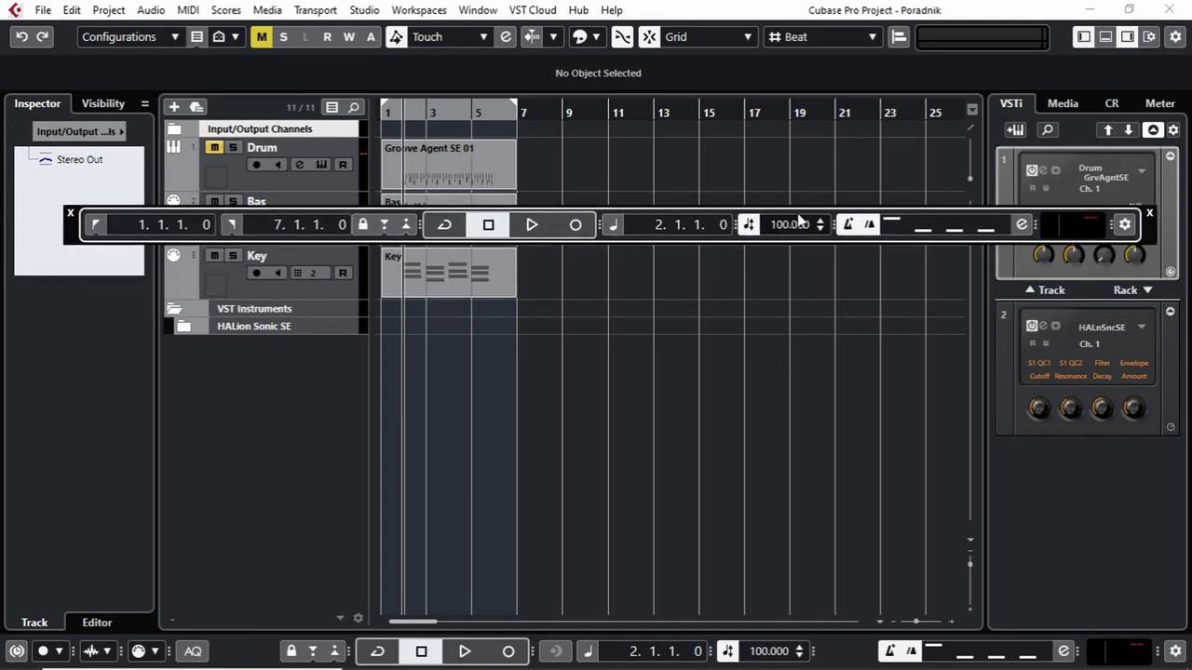
left_click(1151, 213)
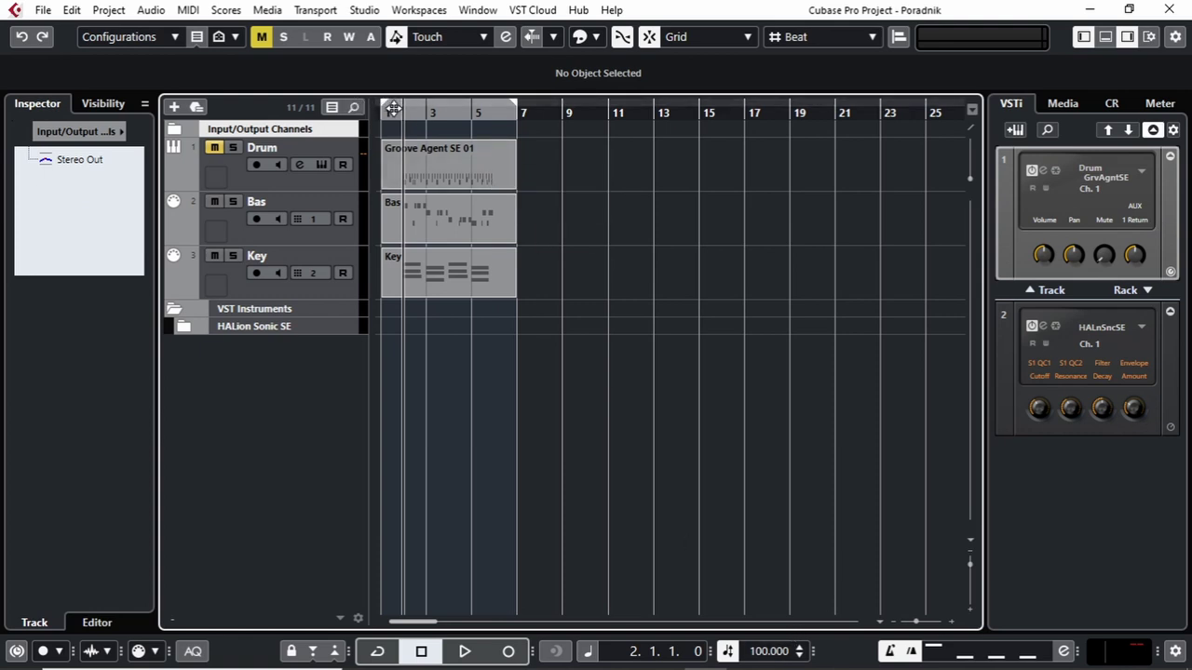
Set the project tempo to 120 BPM
left_click_drag(403, 113, 399, 149)
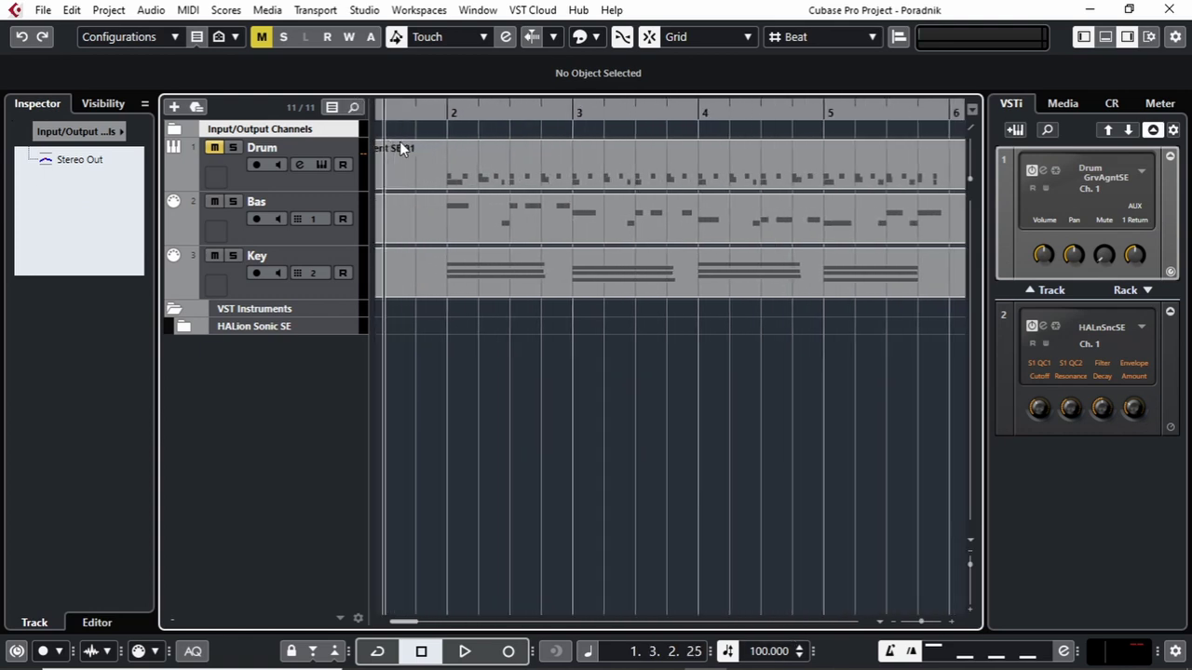
double_click(768, 652)
type("120")
key("Return")
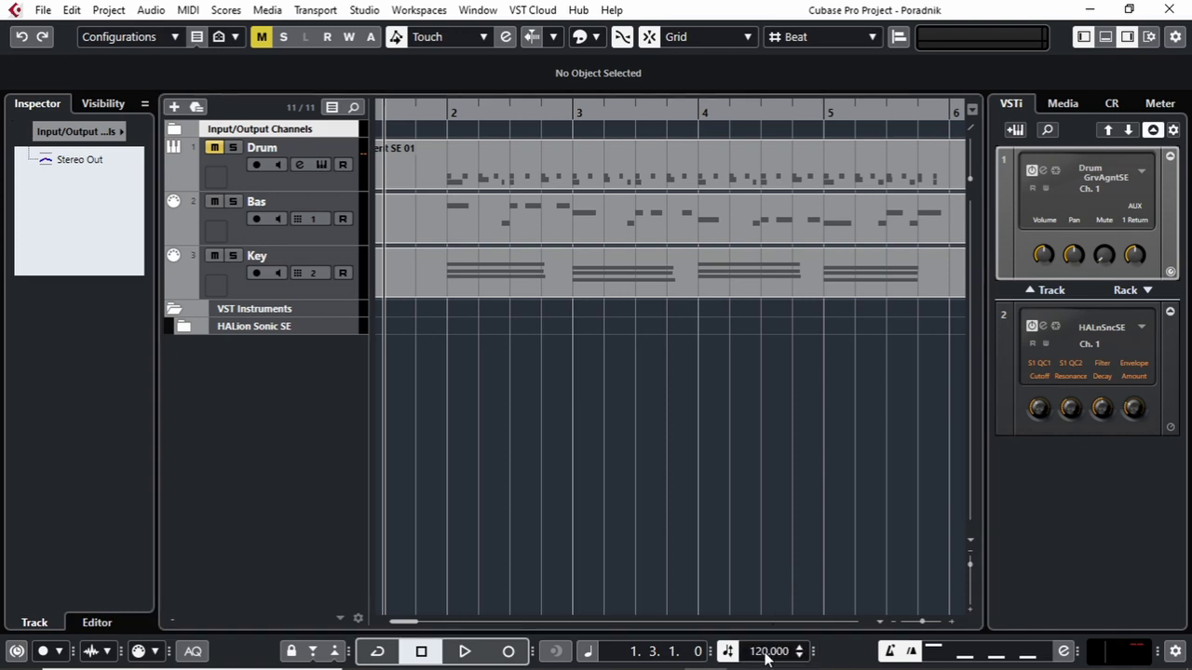
Play the project from beat 4 of bar 1, deactivate all mute states during playback and stop
left_click(429, 107)
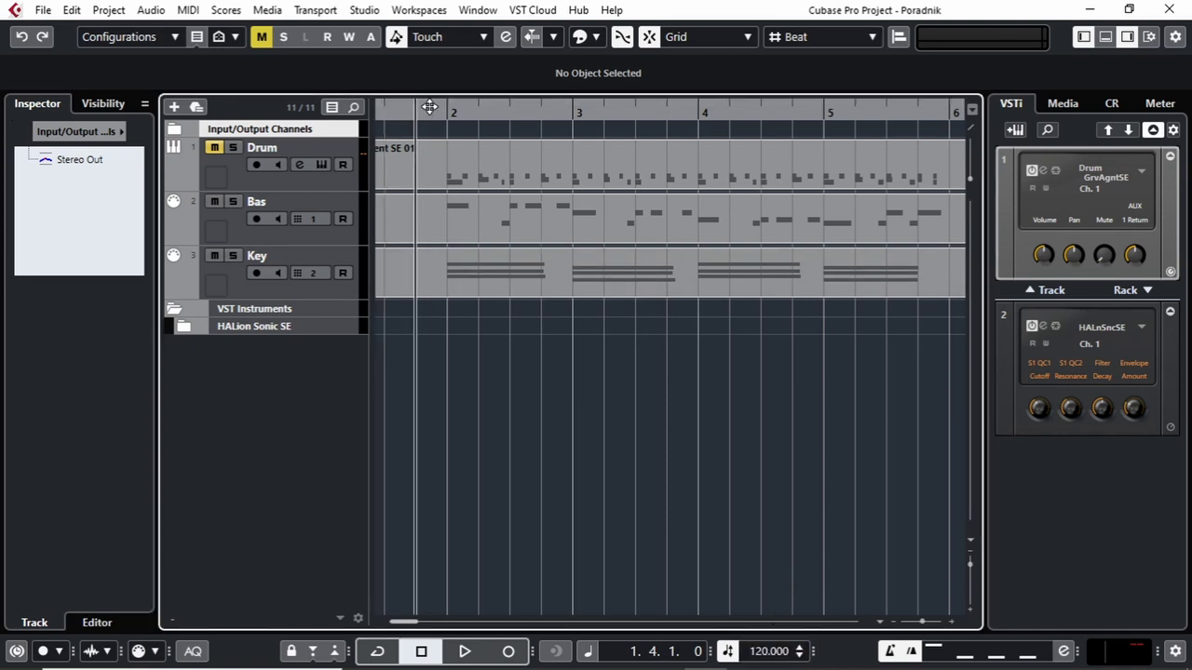
key("space")
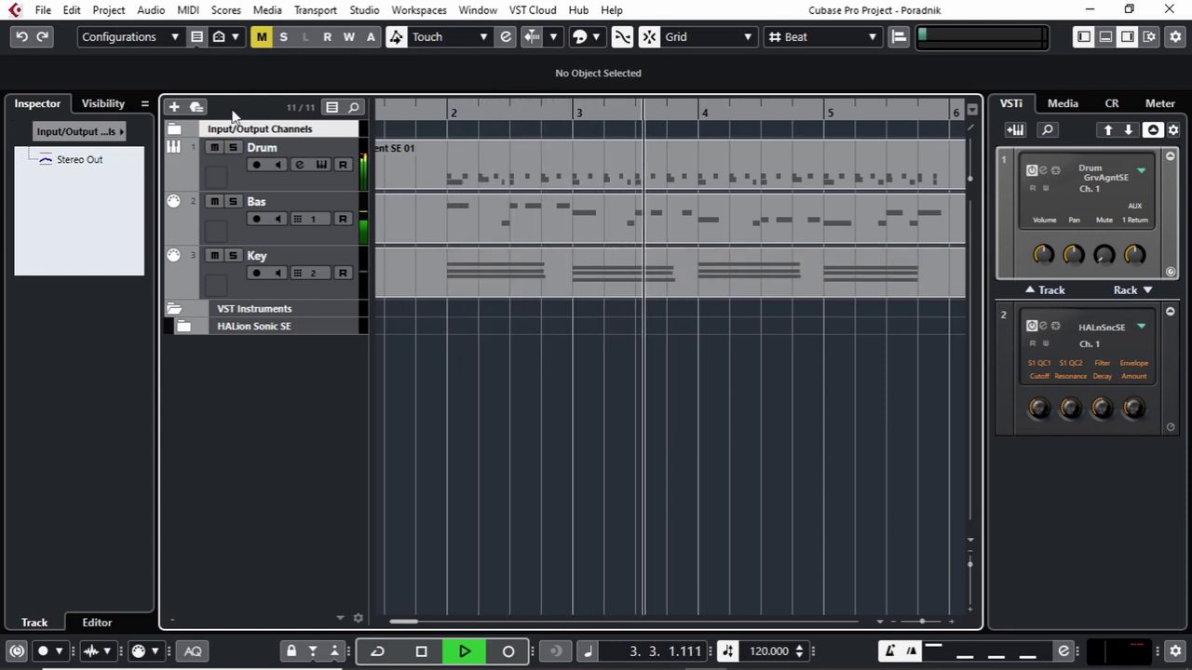
left_click(261, 38)
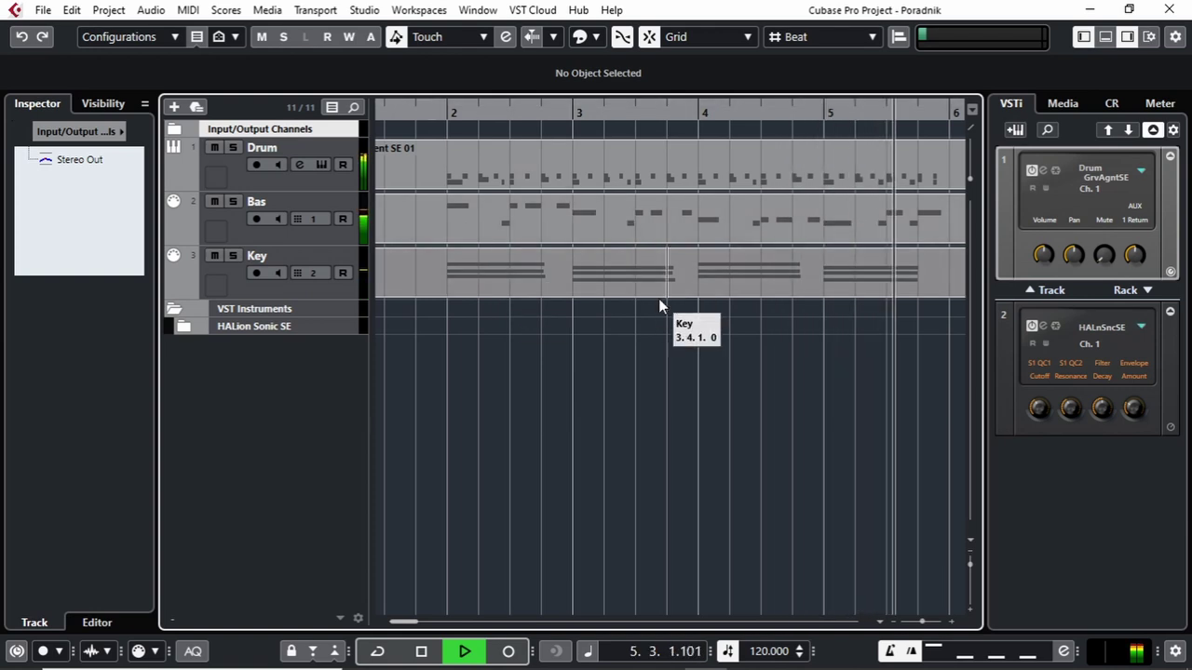
key("space")
Set the project tempo to 100 BPM
double_click(762, 655)
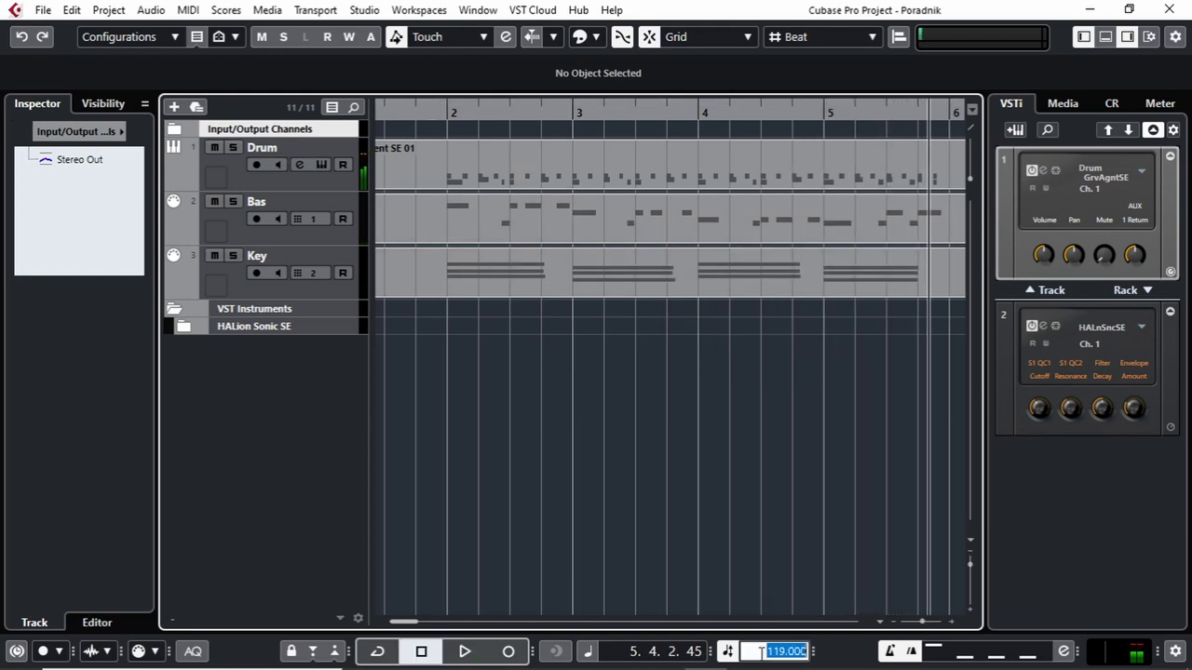
type("100")
key("Return")
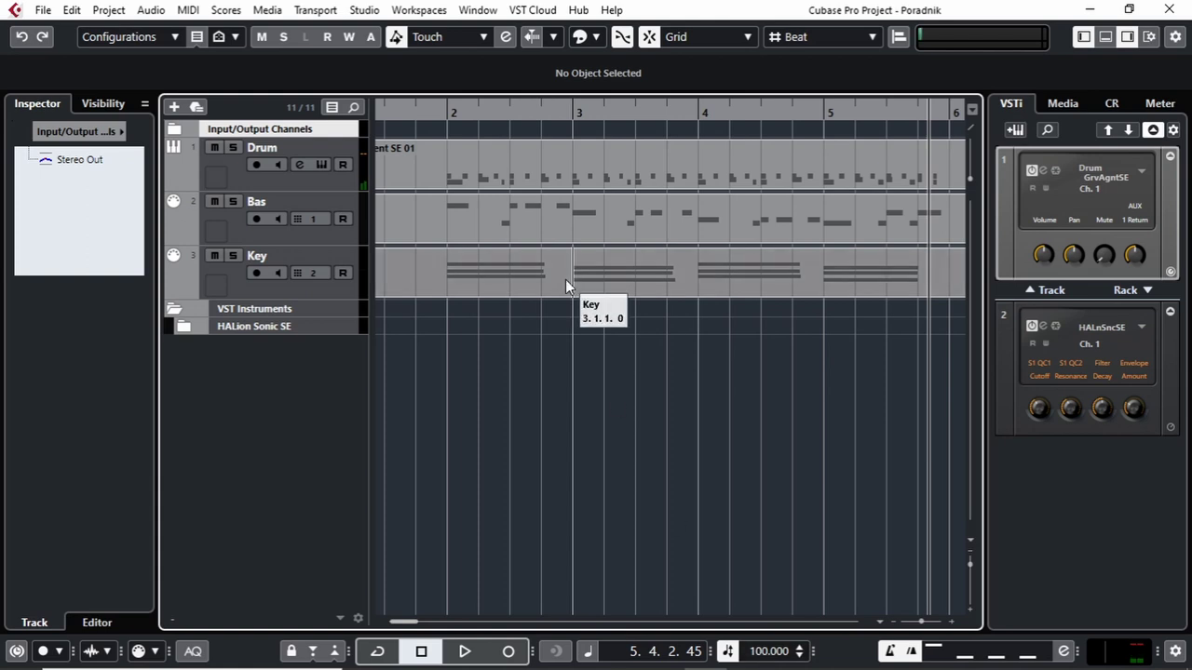
Play the project from bar 2, stop in bar 3, and collapse the click pattern display beside the metronome controls
left_click(433, 111)
key("space")
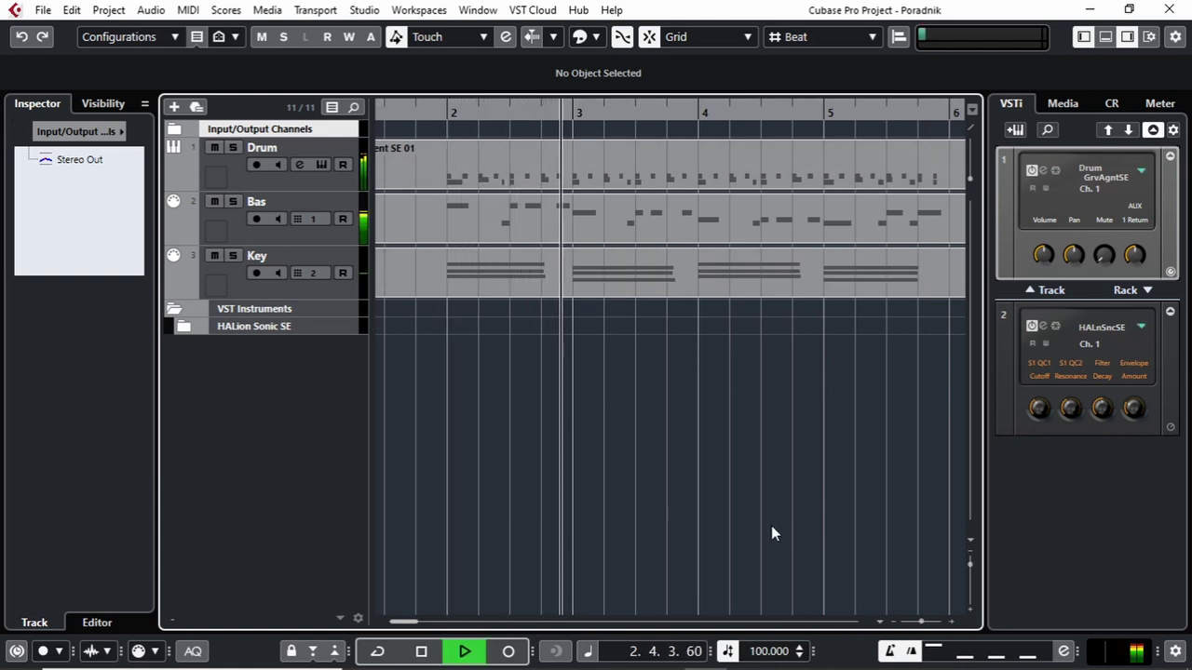
key("space")
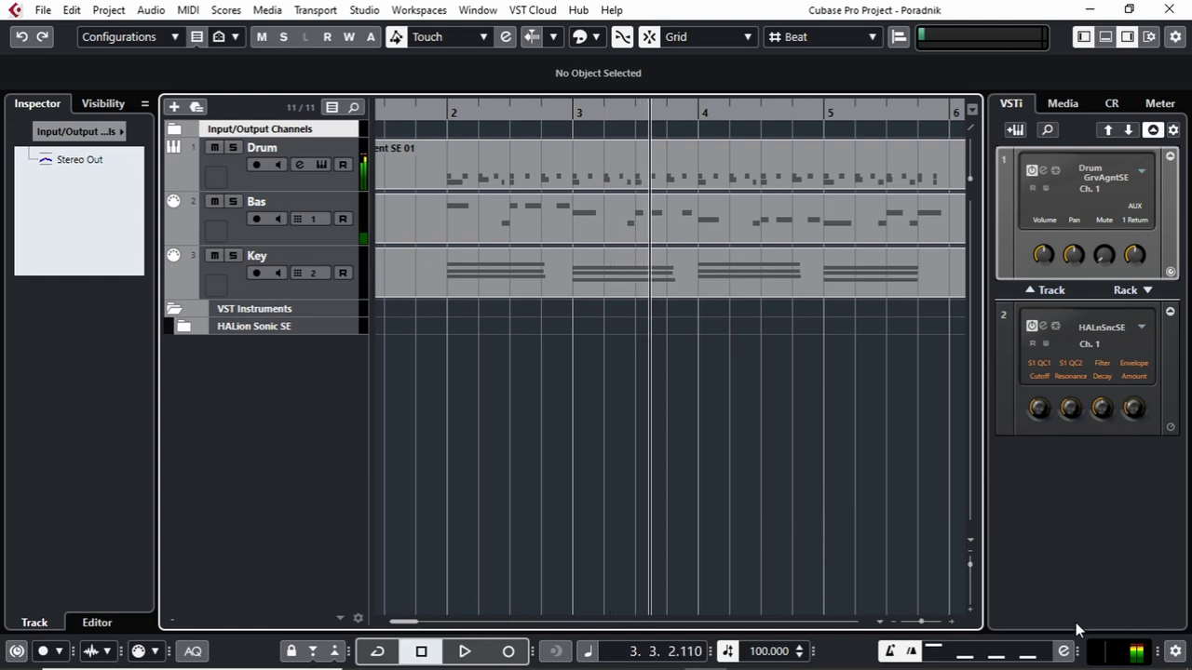
left_click_drag(1075, 655, 928, 641)
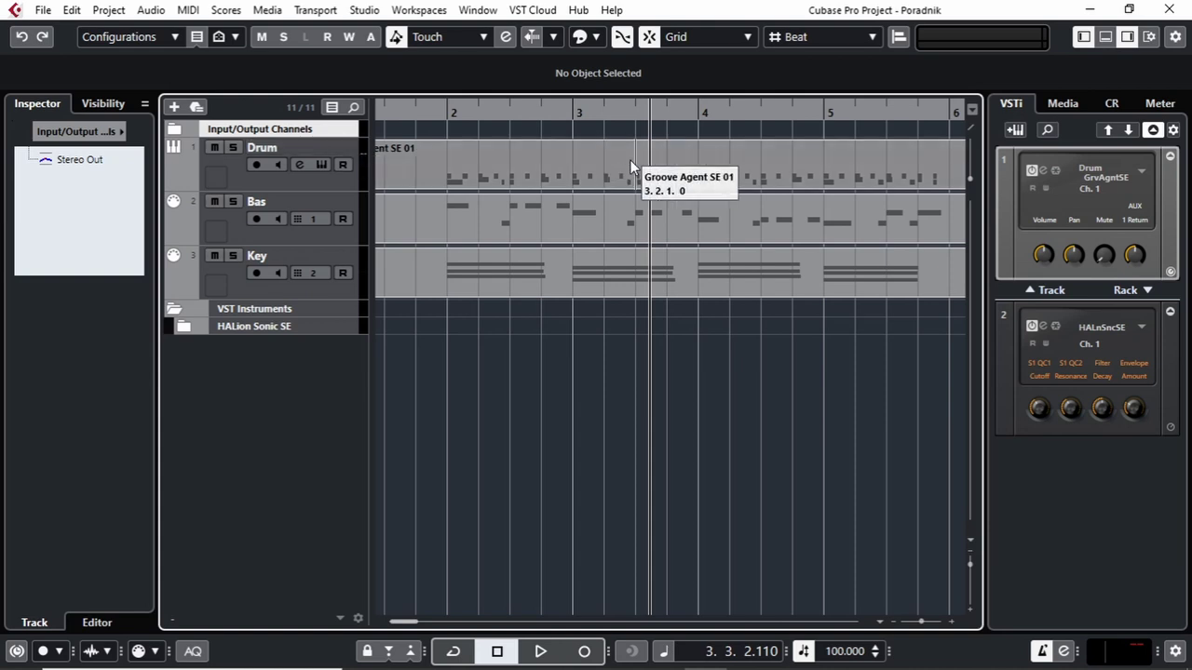
Add a Tempo track above the Drum track and roughly double its height
right_click(318, 130)
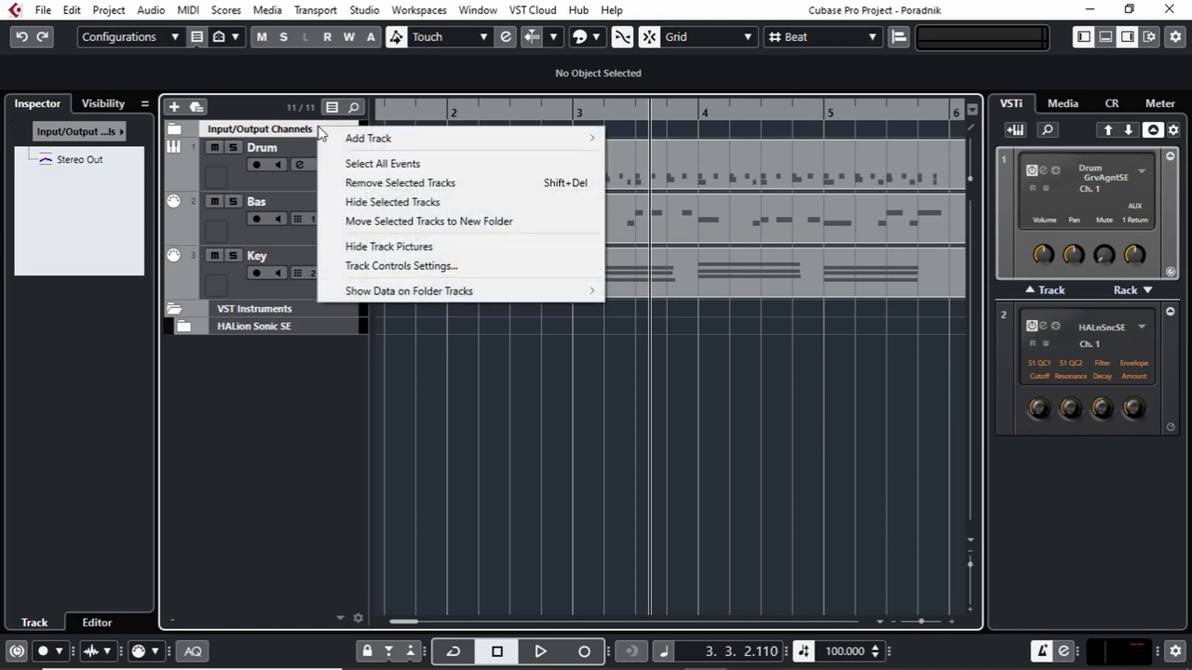
mouse_move(341, 139)
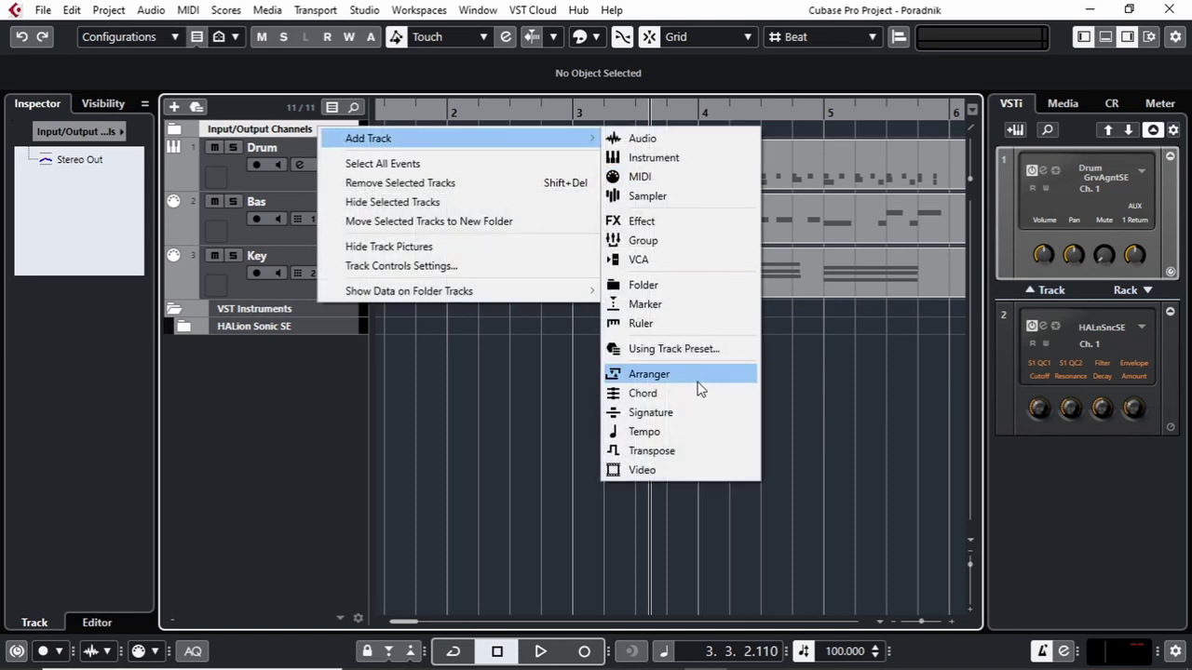
left_click(645, 432)
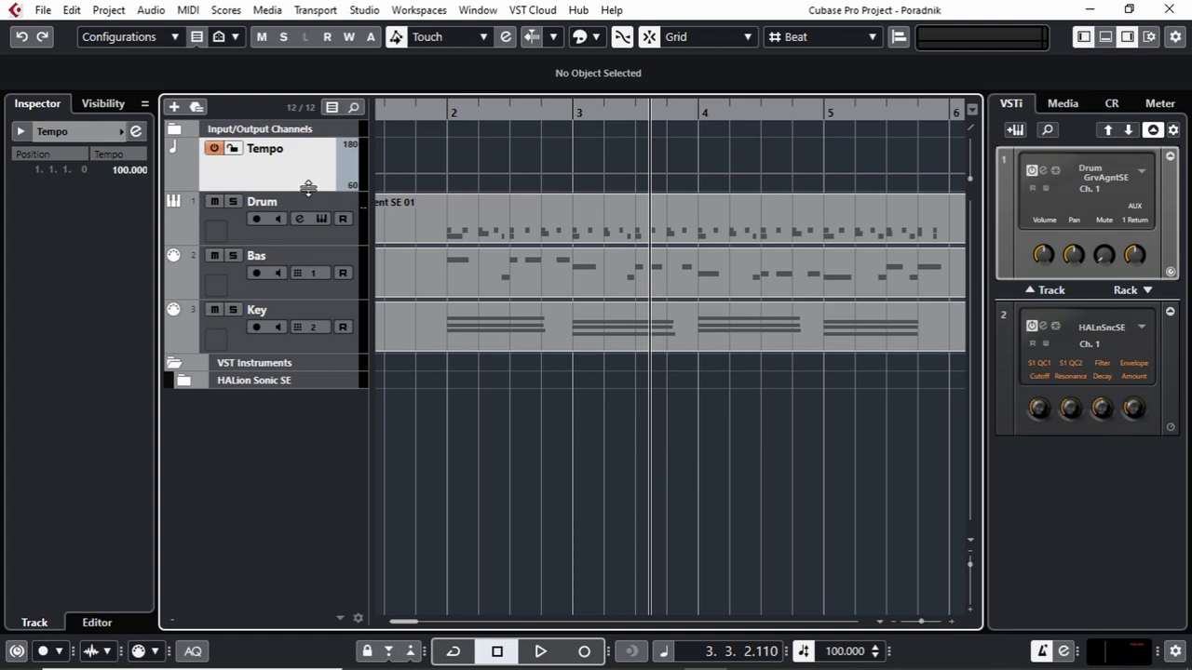
left_click_drag(308, 191, 325, 244)
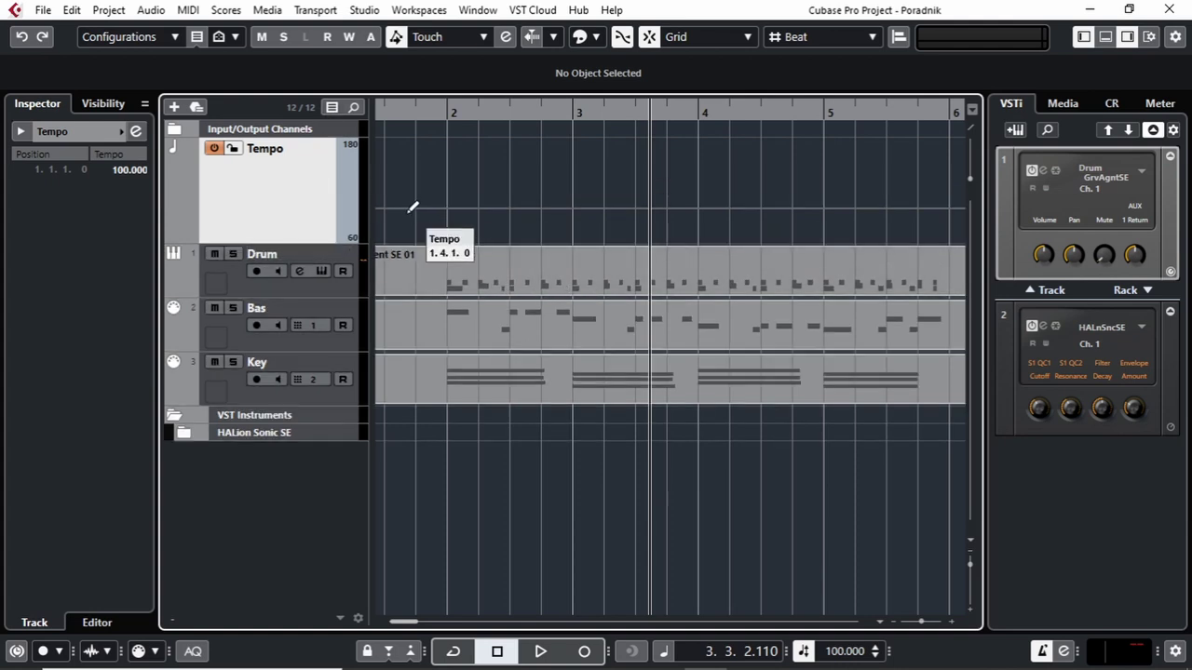
Change the Tempo track's colour to red
left_click(175, 194)
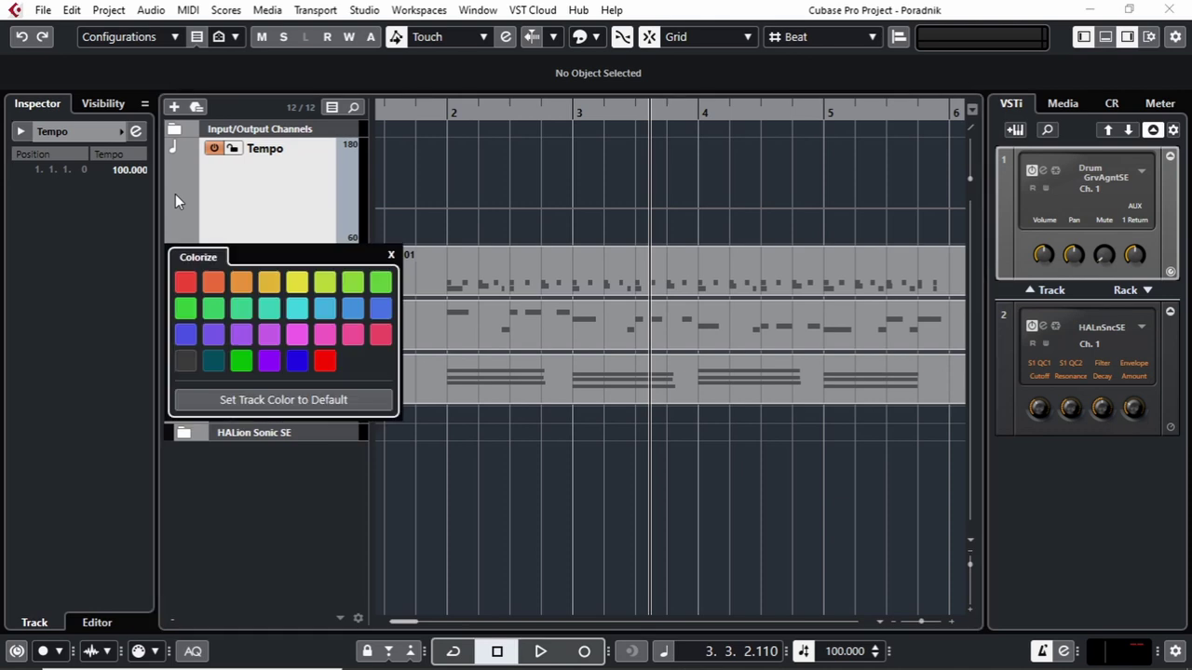
left_click(186, 281)
left_click(260, 228)
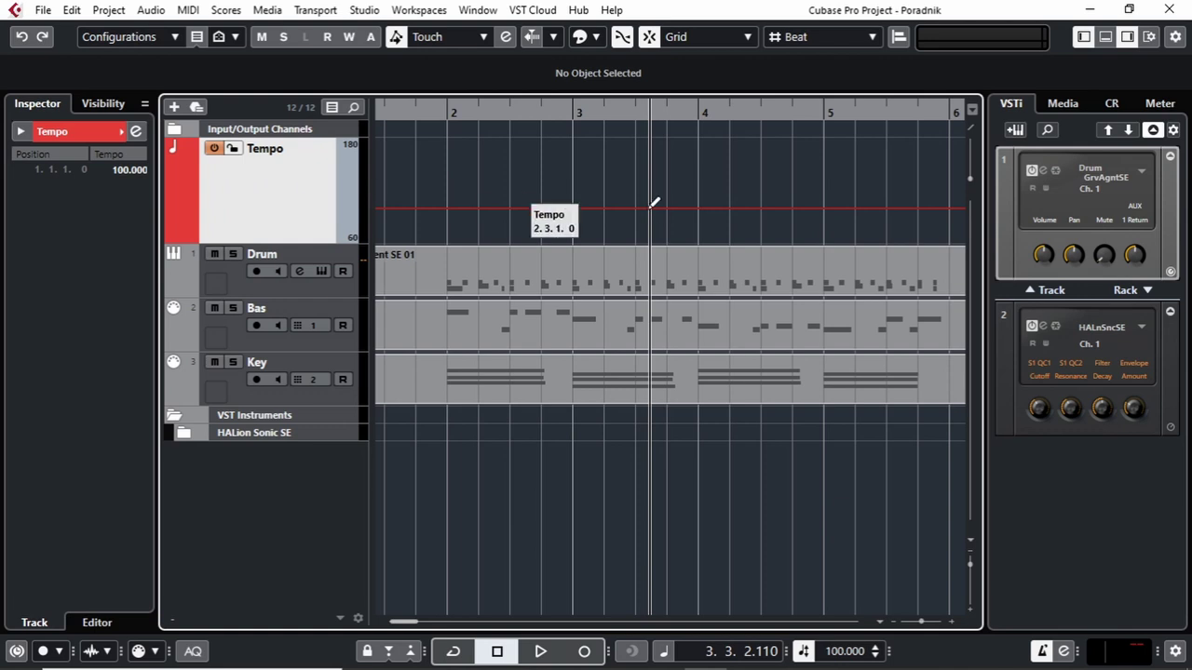
Add tempo points on the Tempo track at bar 4 with 100 BPM and at bar 5 with 141 BPM
left_click(699, 208)
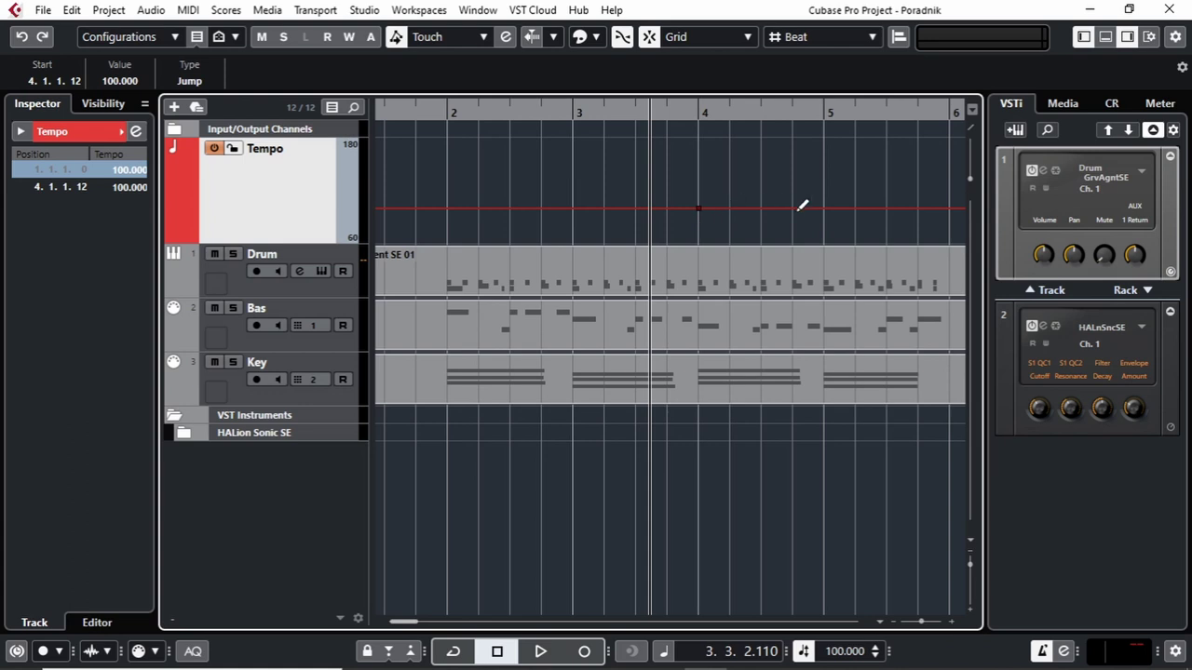
mouse_move(828, 216)
left_mouse_down()
mouse_move(821, 152)
mouse_move(825, 173)
left_mouse_up()
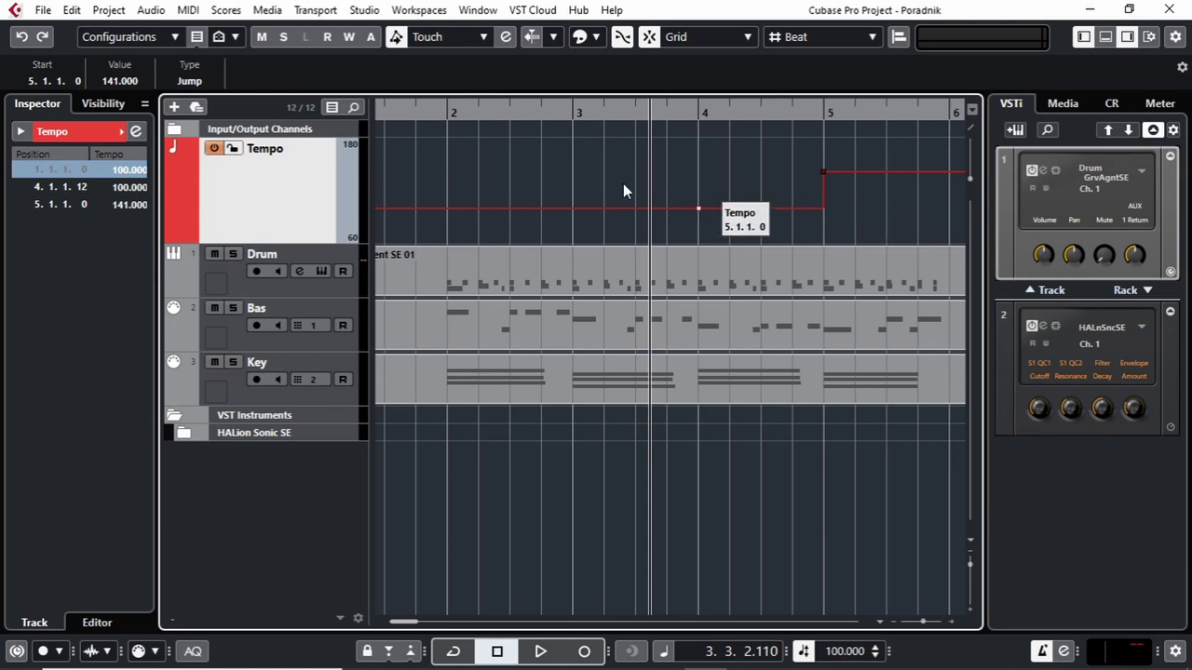
Compare the tempo at bars 4 and 5, and play the project from bar 4 through the tempo jump
left_click(696, 117)
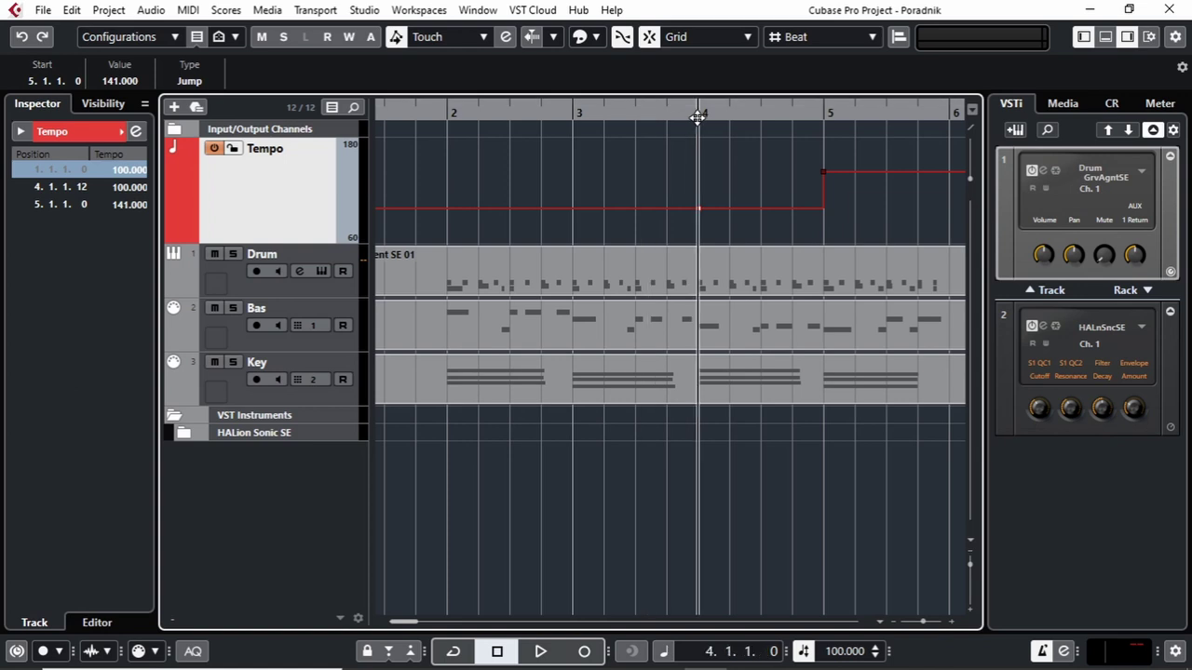
left_click(823, 114)
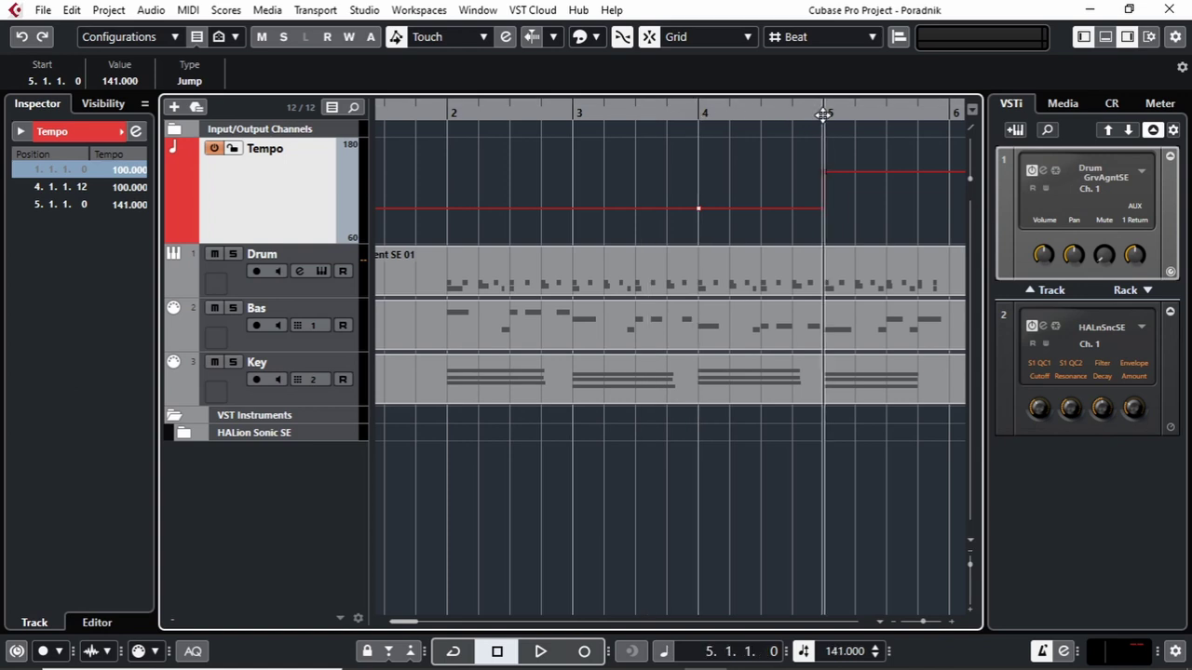
left_click(689, 113)
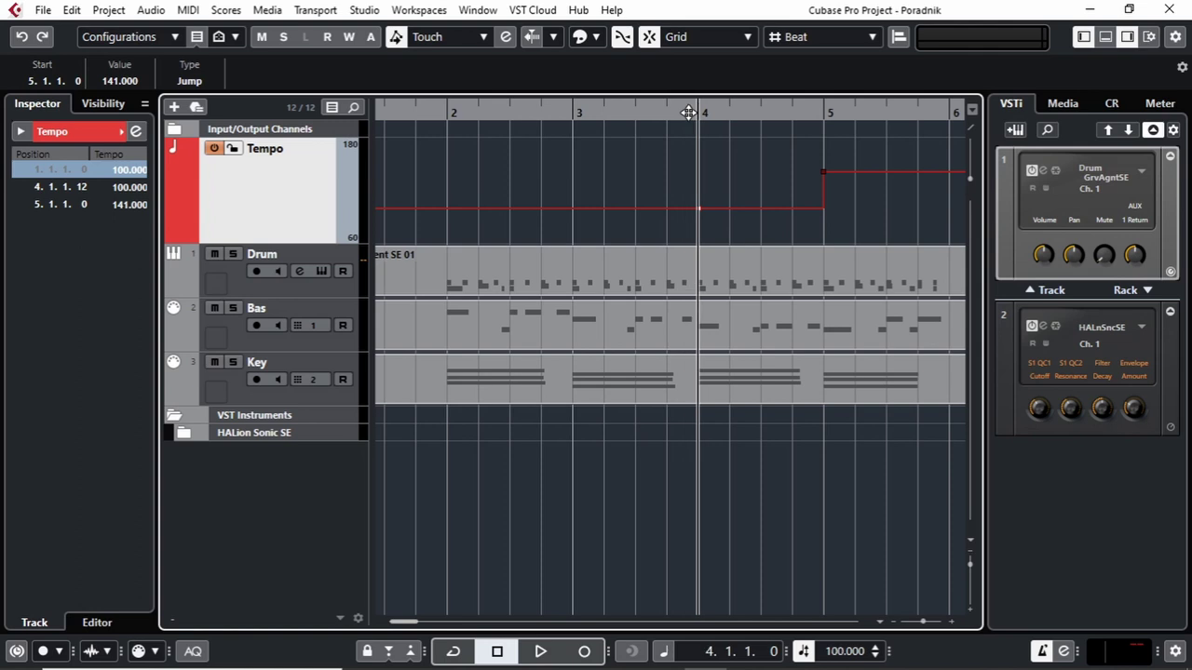
key("space")
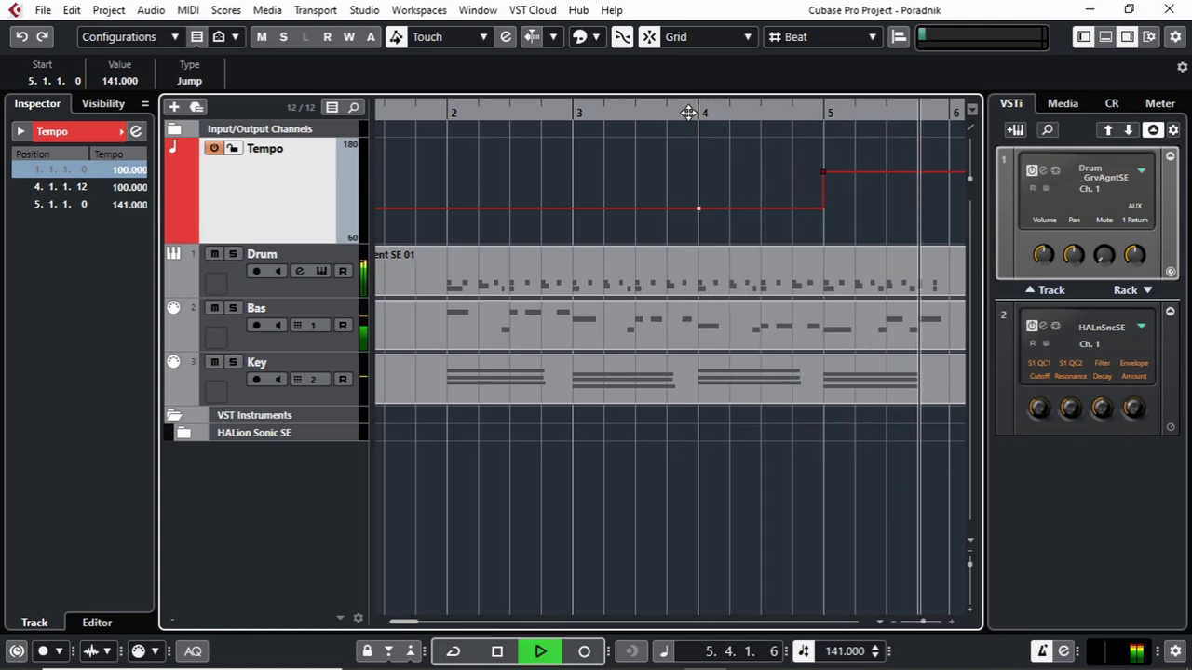
key("space")
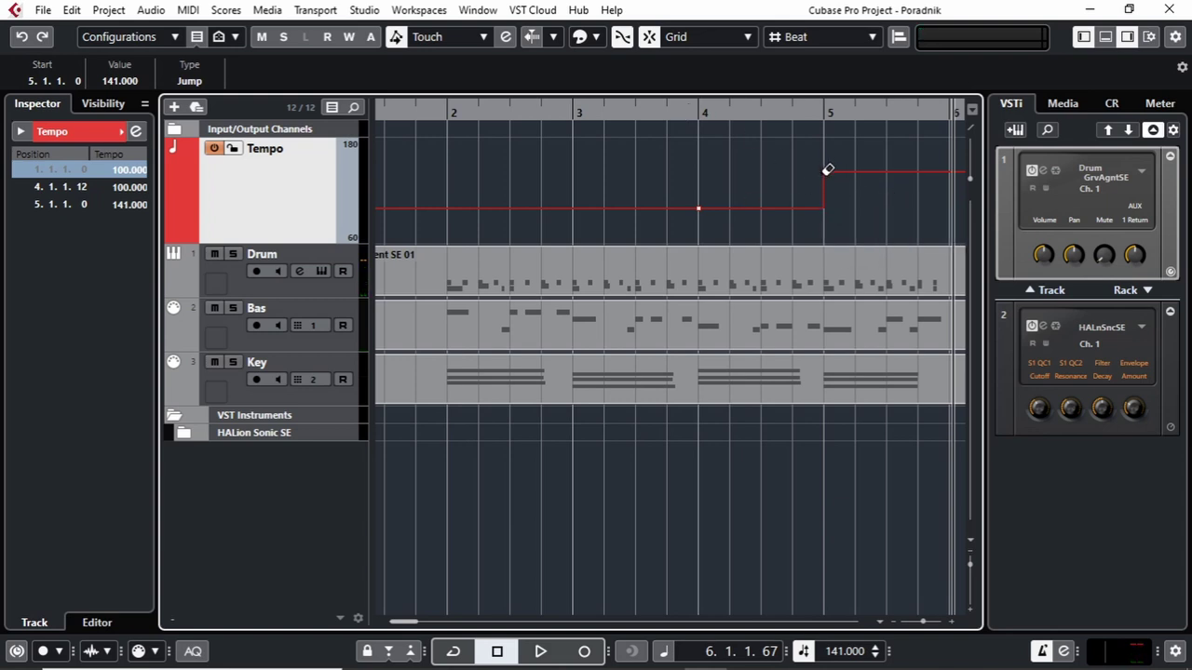
Delete the tempo points at bars 5 and 4 from the Tempo track
left_click(824, 173)
left_click(824, 172)
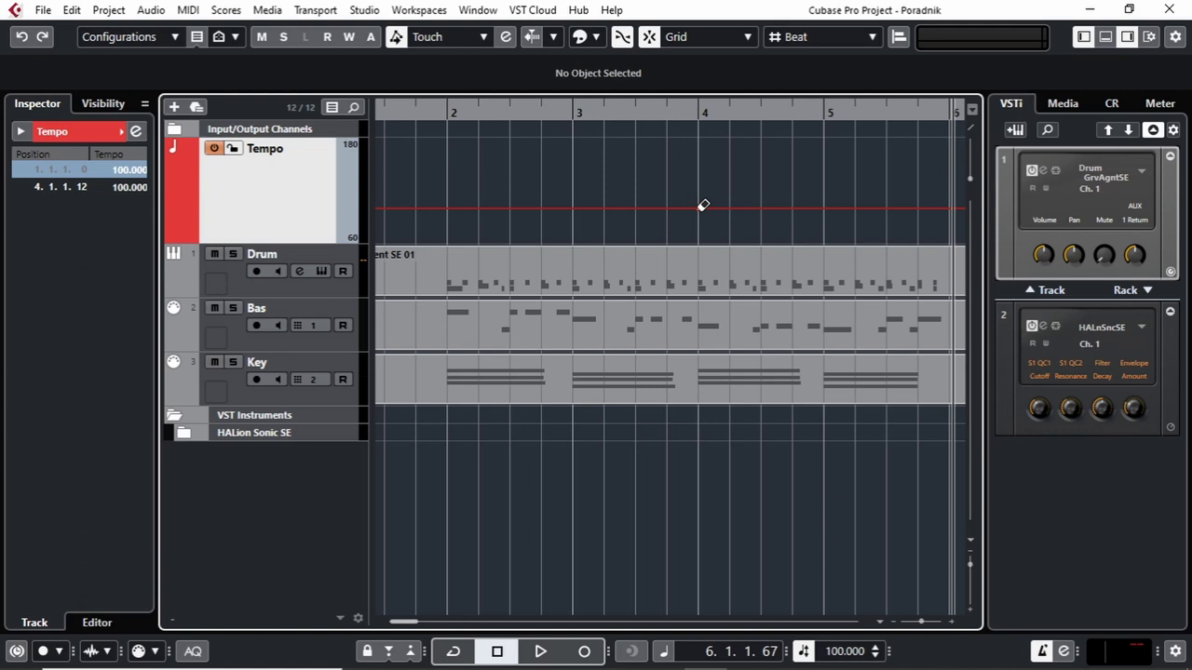
left_click(702, 205)
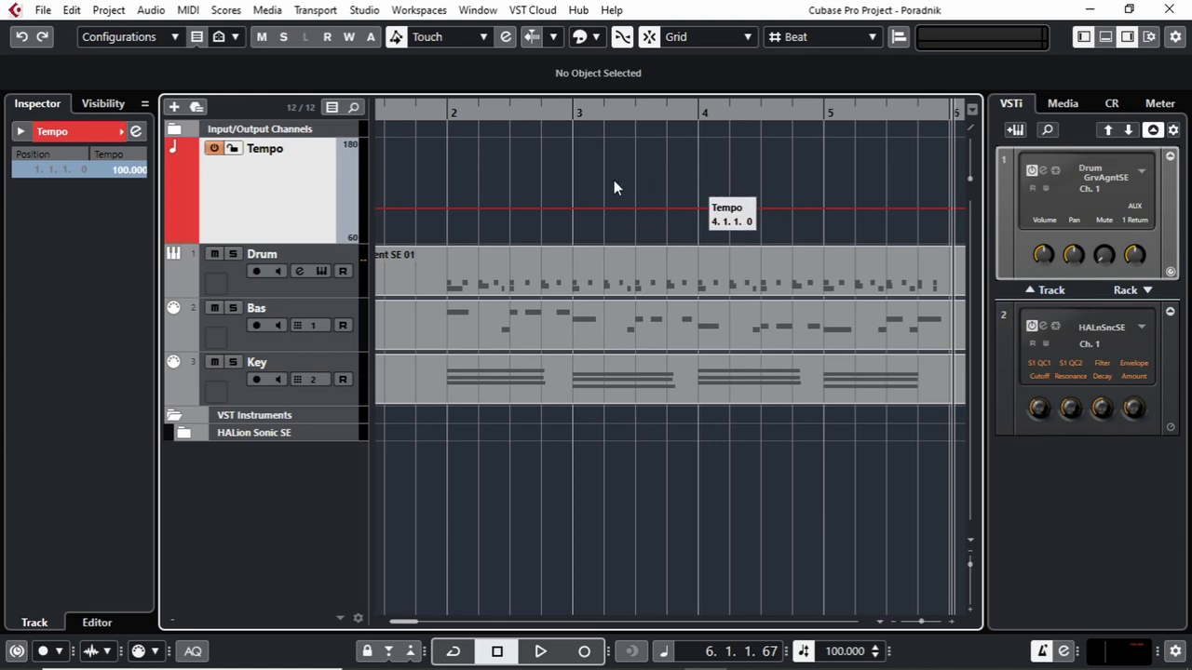
Open the Tempo Track Editor and set the type of new tempo points to Ramp
left_click(137, 133)
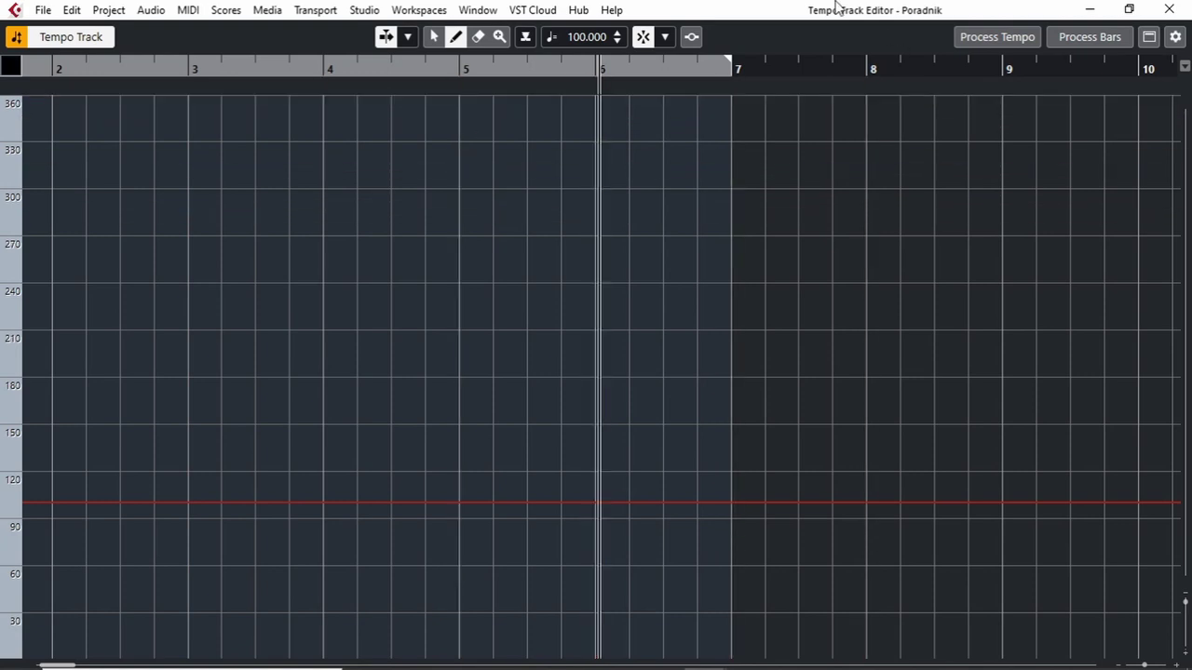
left_click(527, 38)
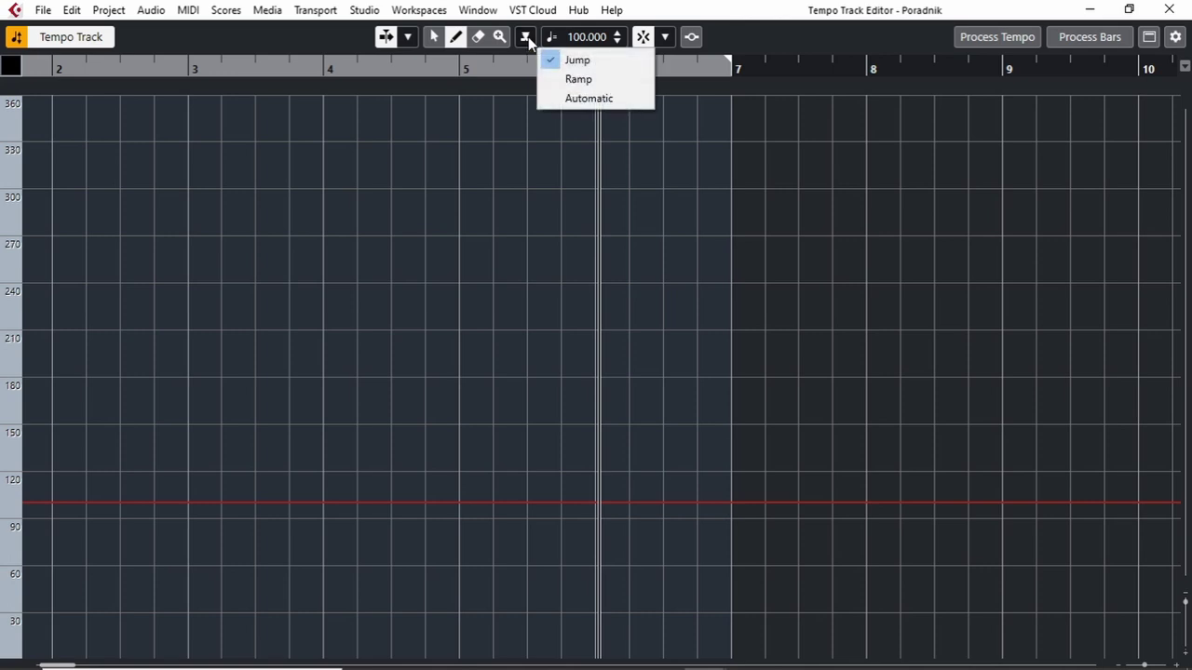
left_click(573, 85)
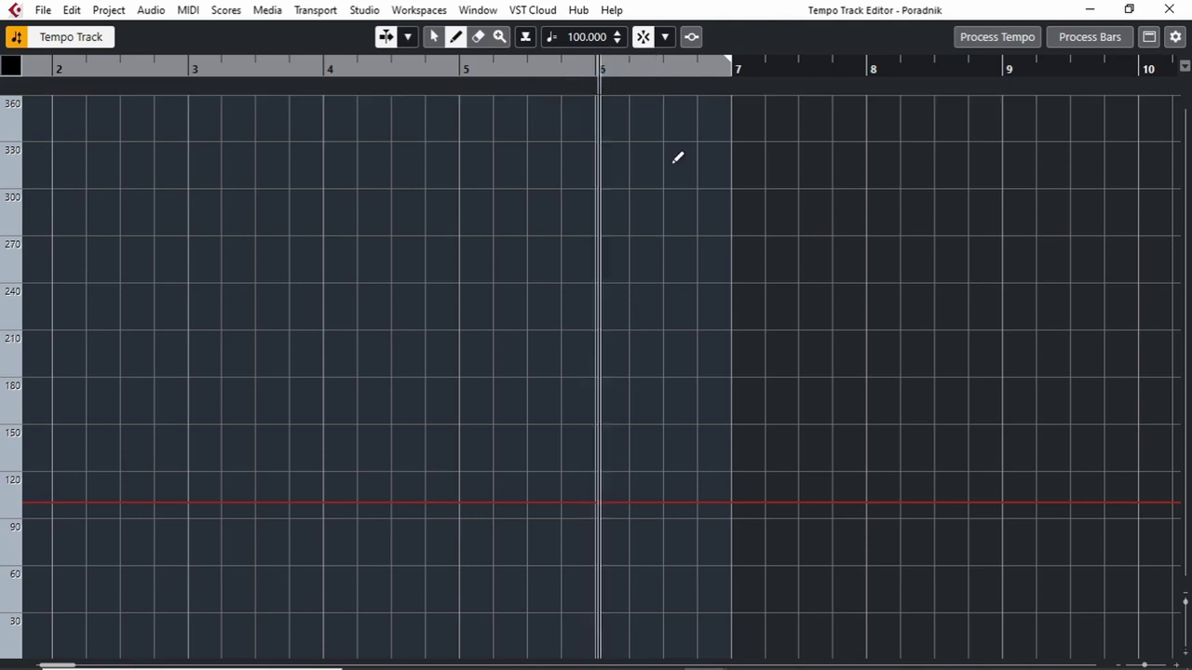
Draw a tempo ramp from 101 BPM at bar 4 to 147 BPM at bar 5, and play through it from bar 2
left_click(325, 502)
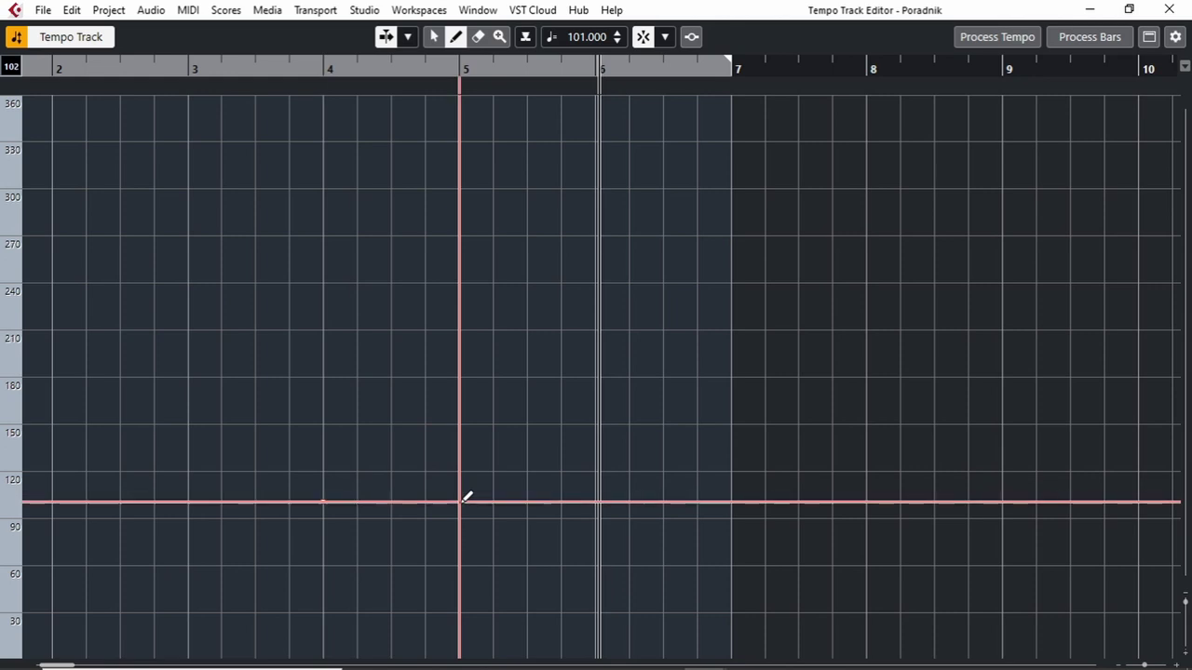
left_click(463, 501)
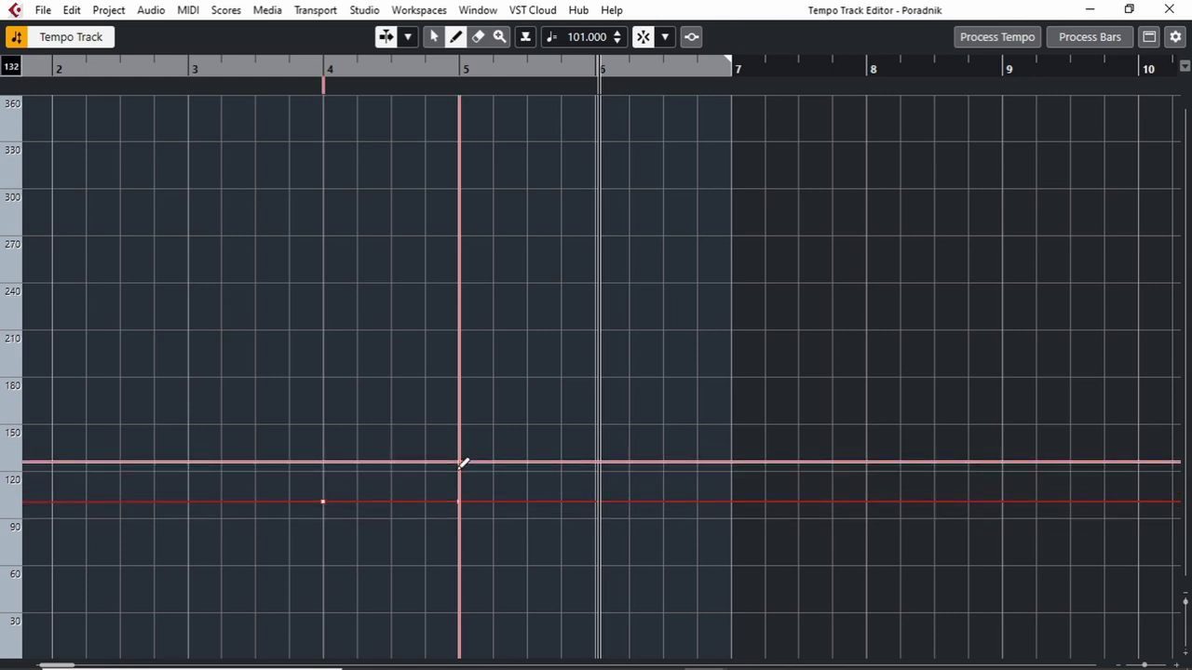
left_click(461, 500)
left_click_drag(464, 468, 460, 429)
left_click(84, 68)
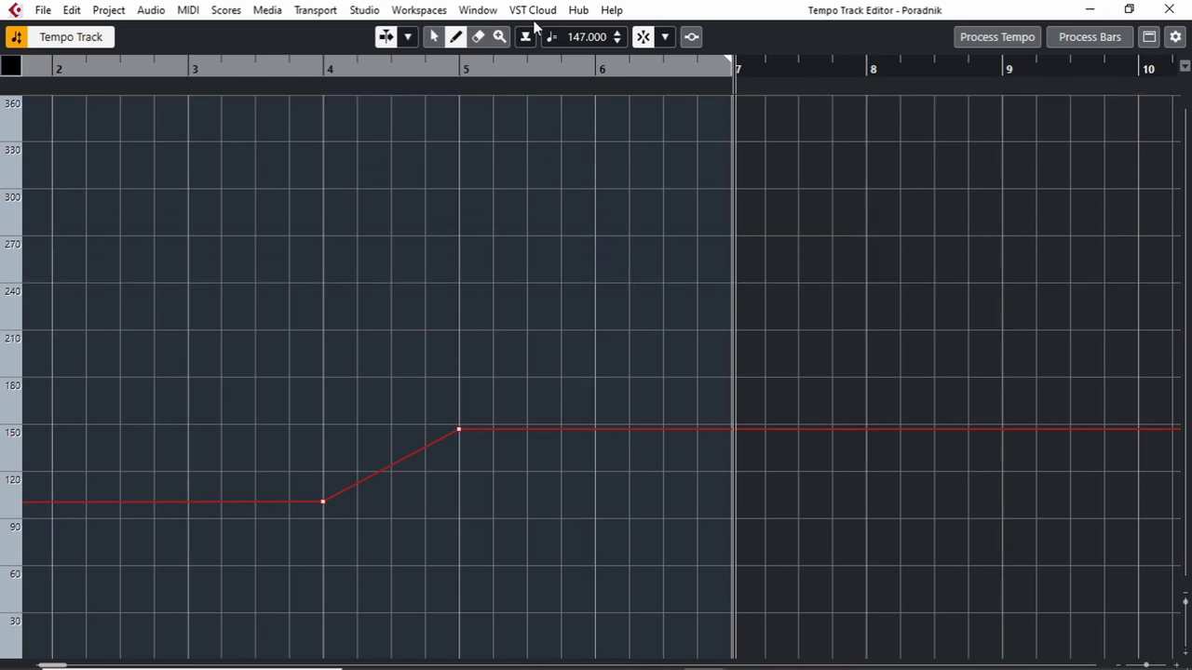
Close the Tempo Track Editor and delete both ramp points from the Tempo track
left_click(1168, 10)
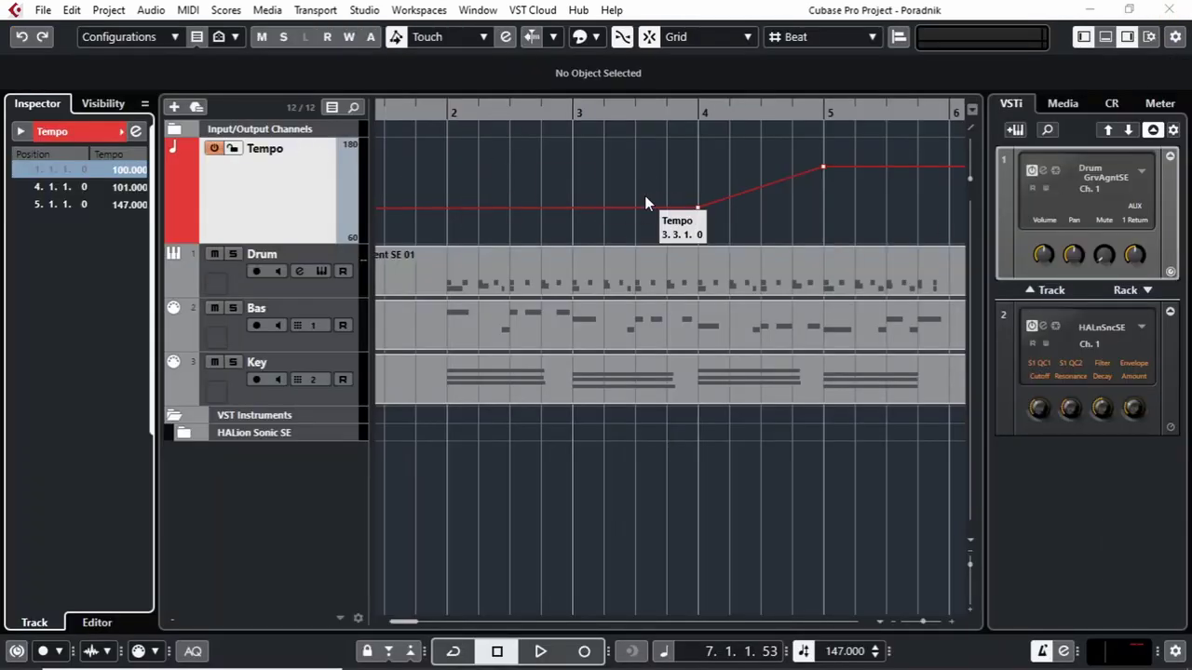
left_click(824, 164)
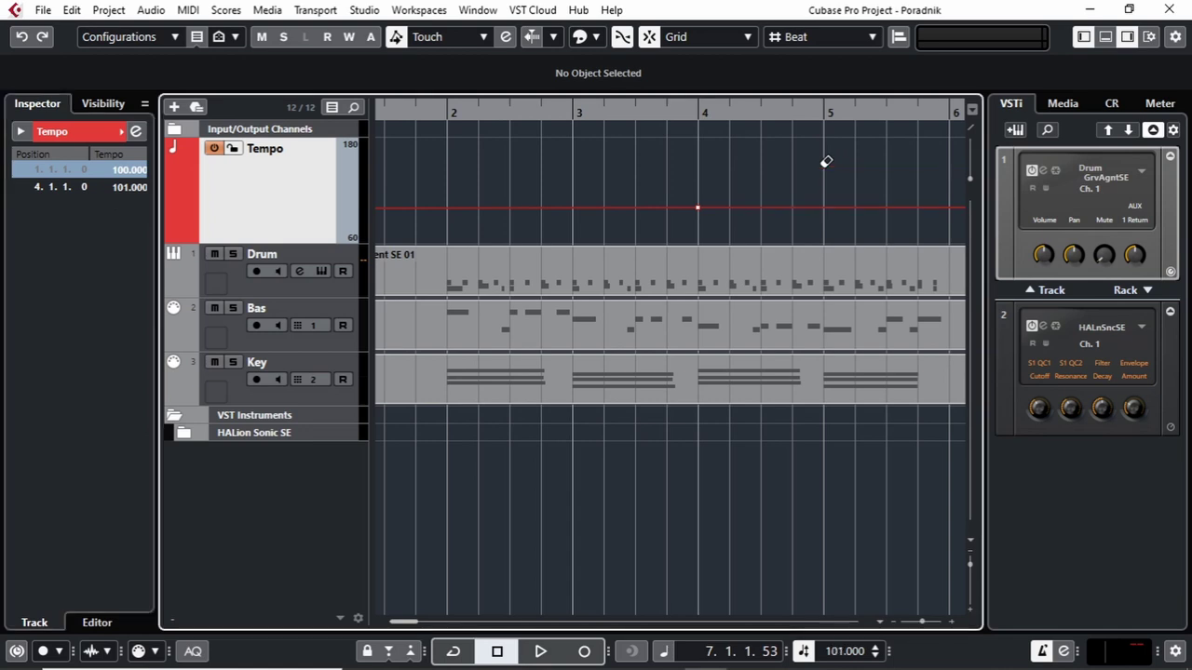
left_click(701, 204)
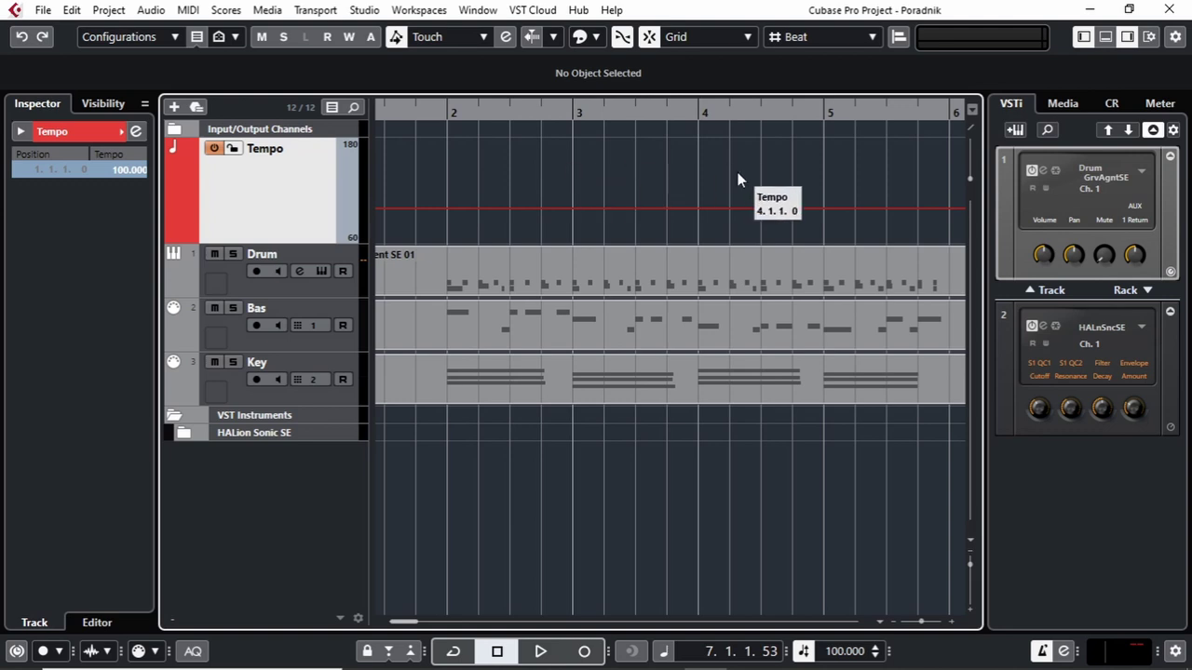
Place the project cursor at bar 8 and open the Tempo Track Editor for the Tempo track
key("g")
key("g")
key("g")
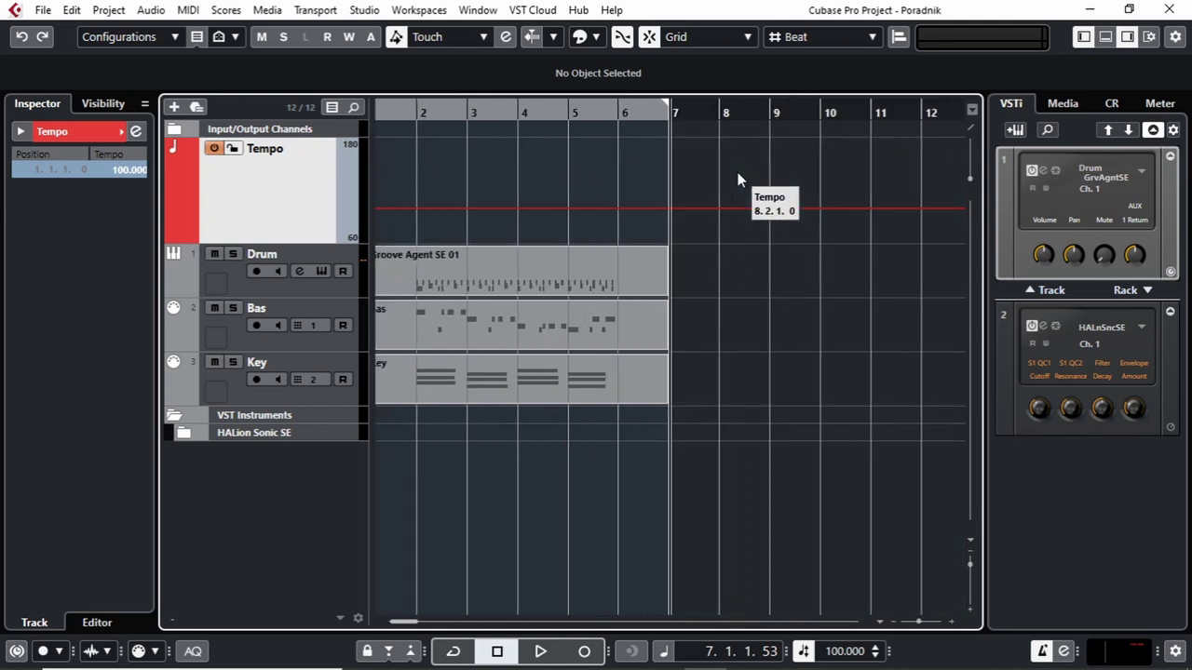
left_click(722, 113)
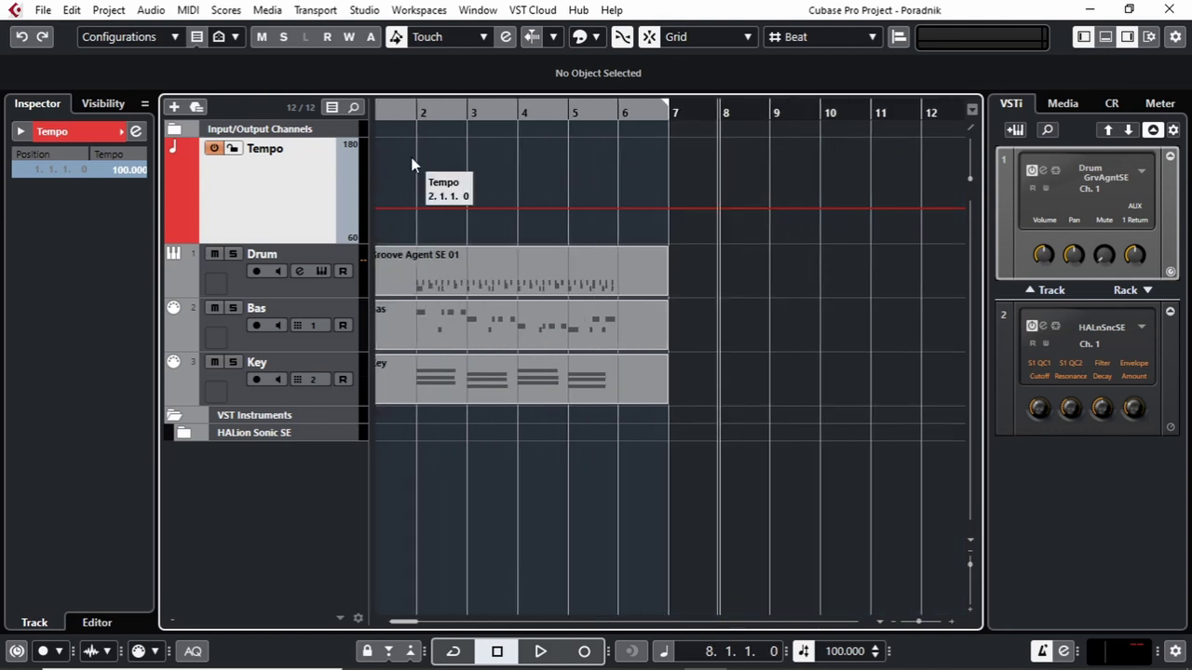
left_click(137, 132)
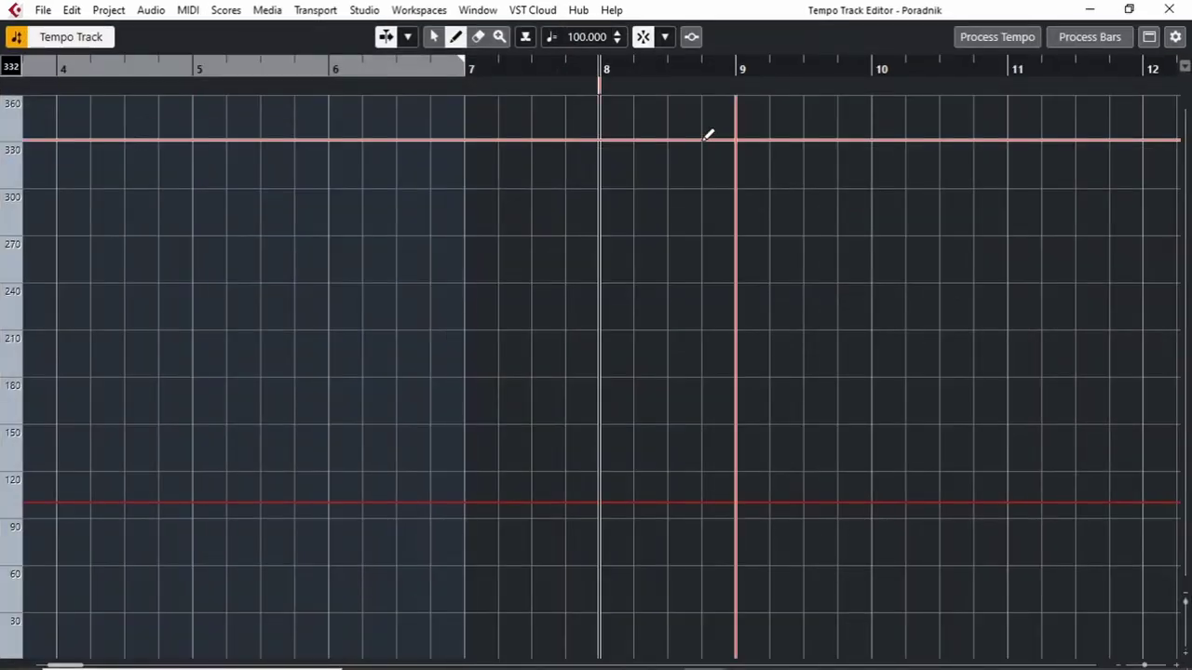
Record live tempo changes from bar 8 with the Tempo Recording slider, ending at 110 BPM
left_click(691, 38)
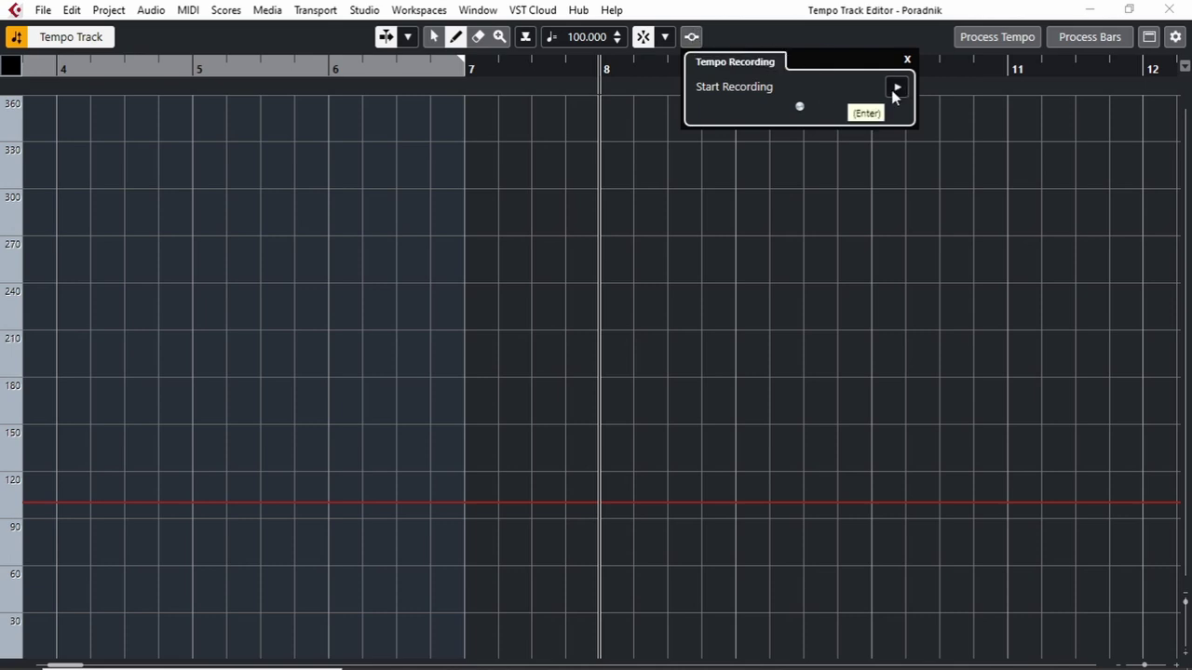
left_click(895, 87)
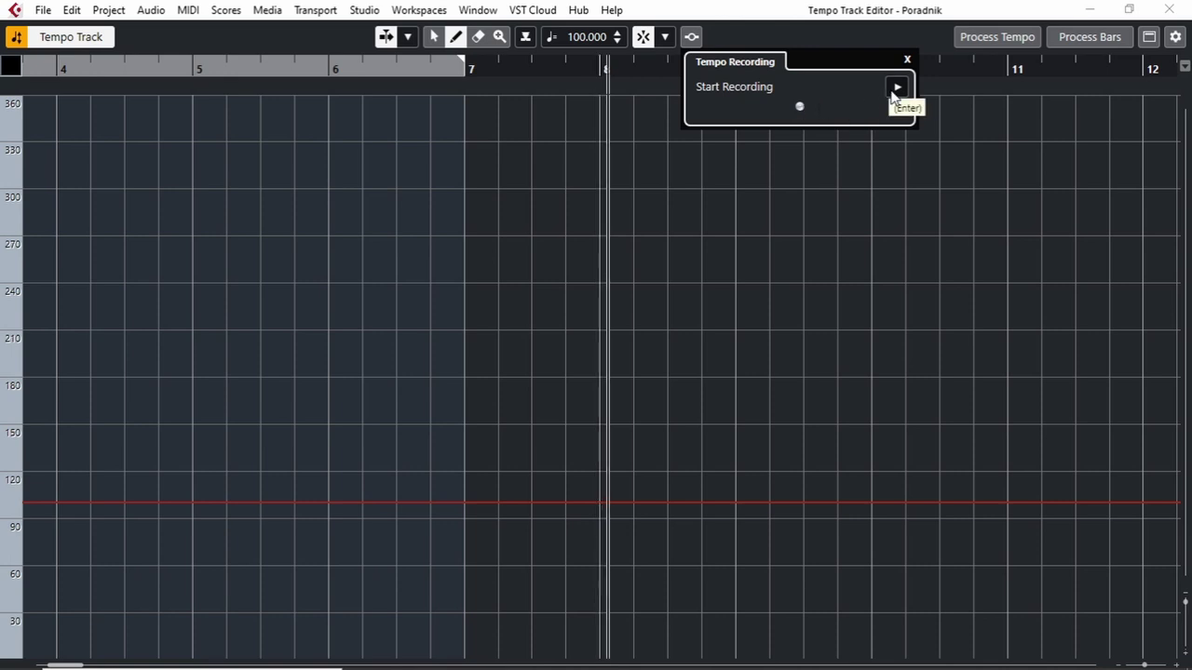
mouse_move(799, 107)
left_mouse_down()
mouse_move(838, 109)
mouse_move(790, 108)
mouse_move(823, 119)
mouse_move(811, 119)
left_mouse_up()
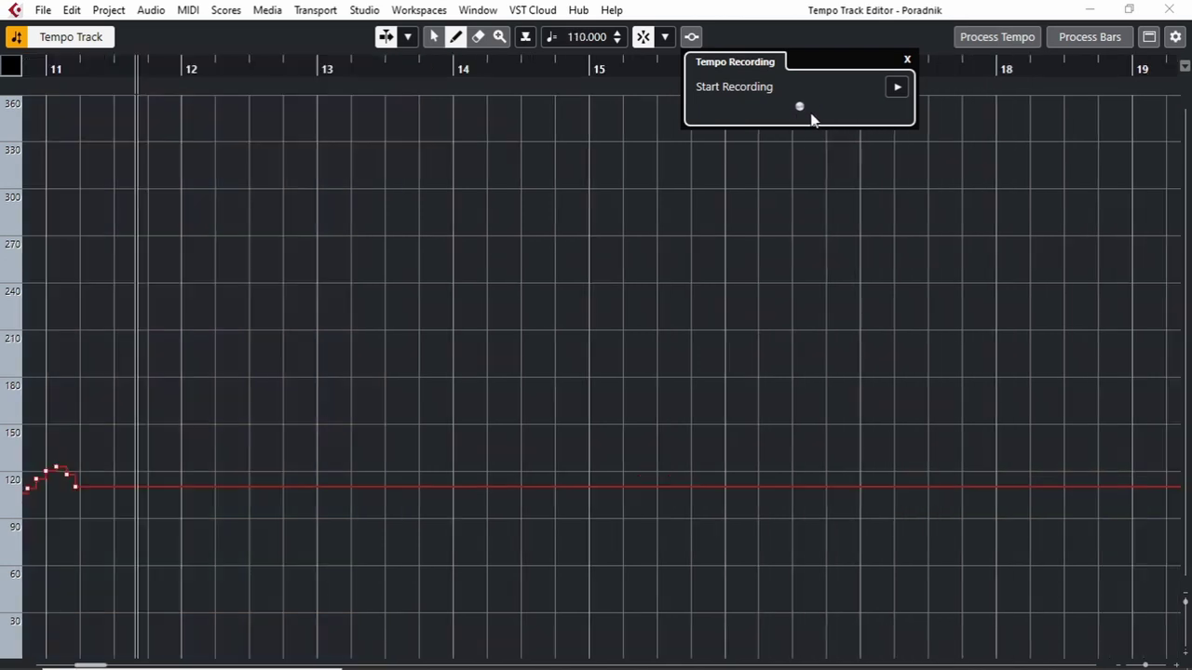
Close the Tempo Recording panel and play back the recorded tempo curve from bar 8
left_click(908, 61)
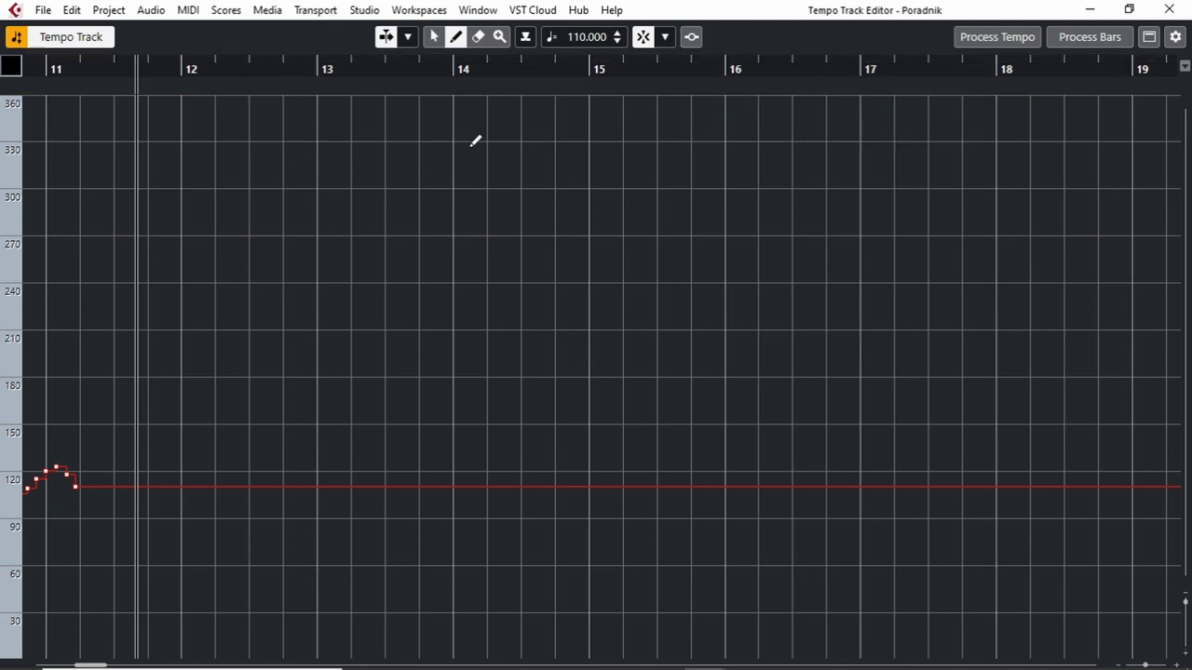
key("g")
key("g")
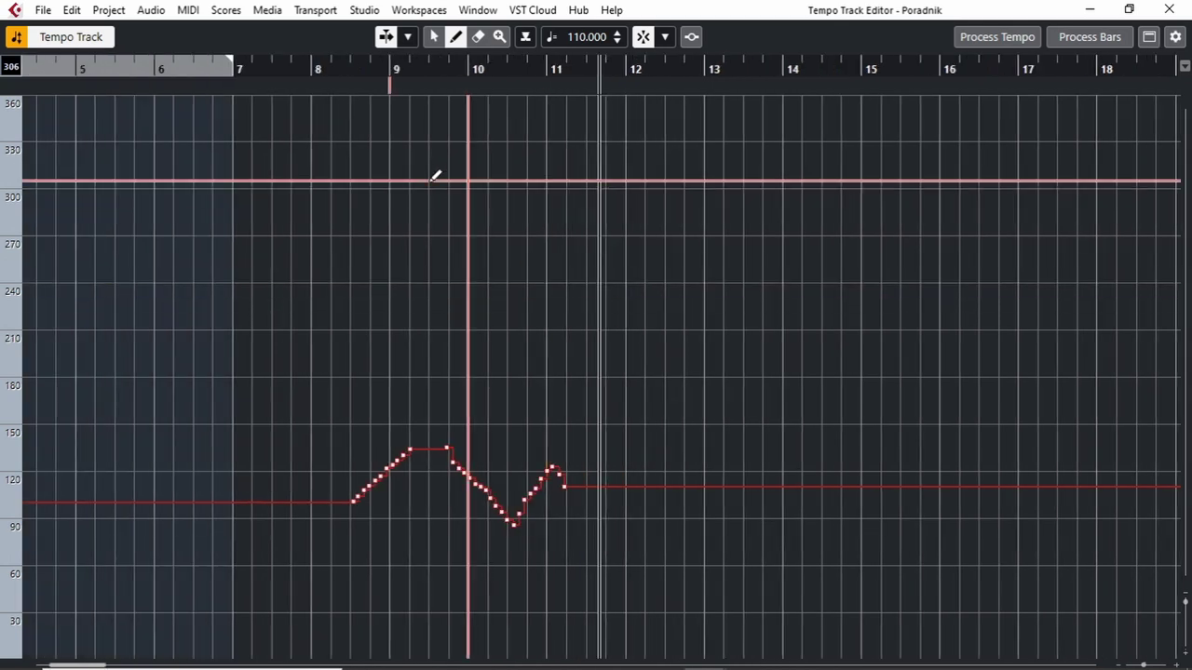
left_click(333, 69)
key("space")
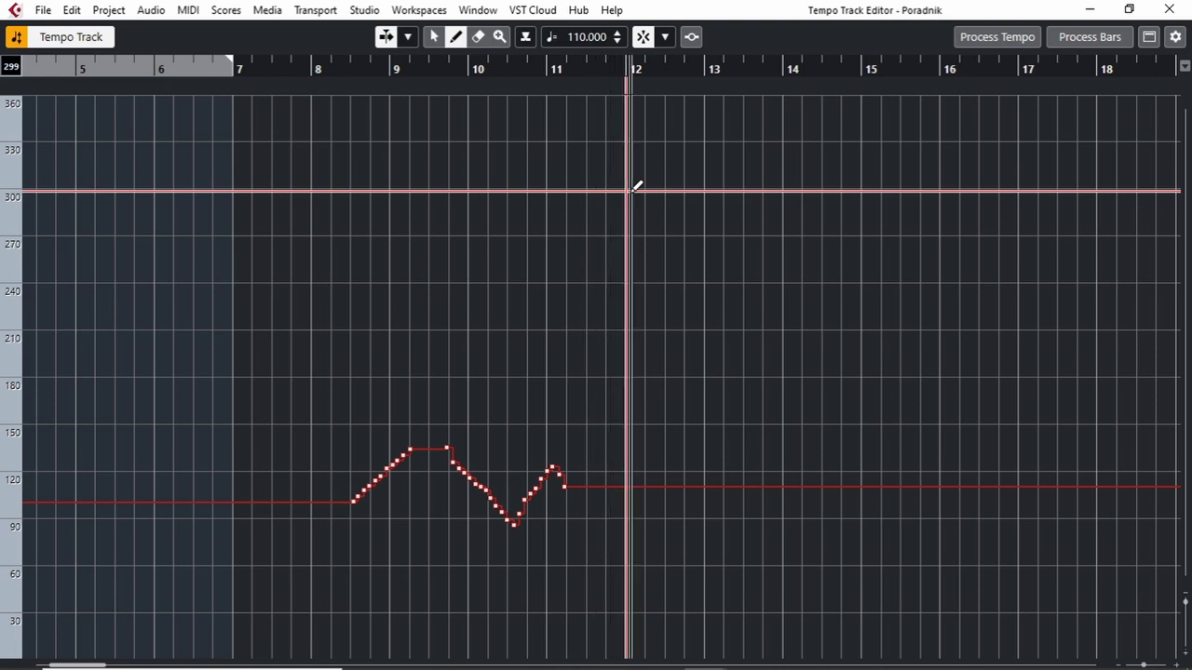
key("space")
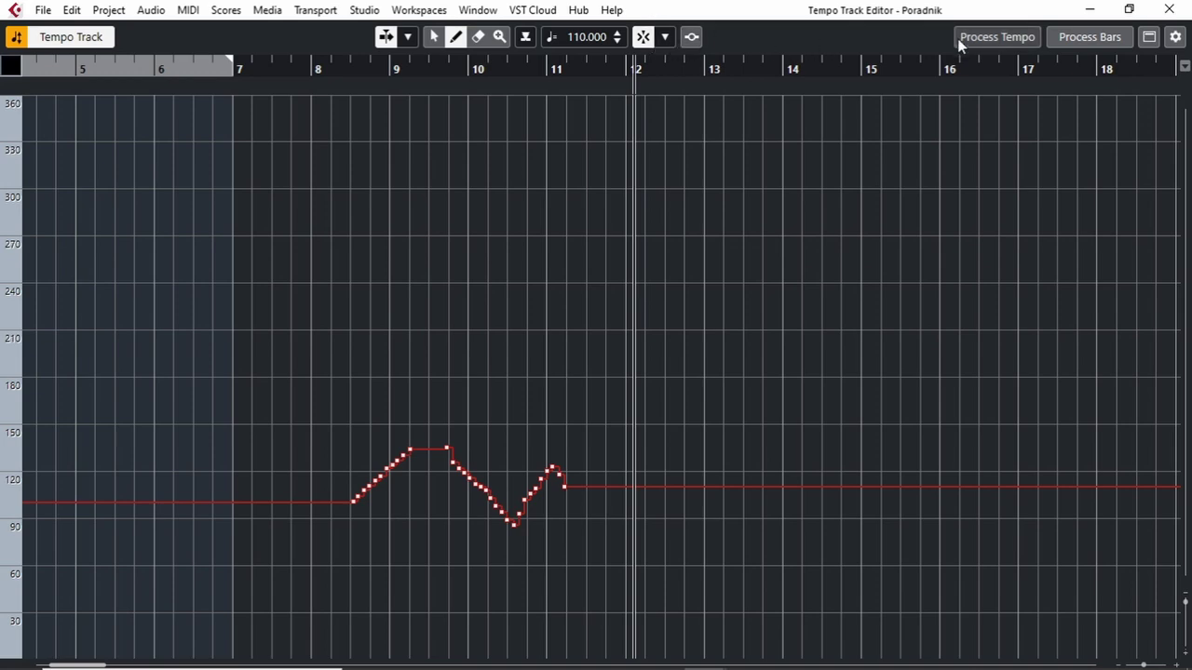
Close the Tempo Track Editor and delete all recorded tempo points after bar 8 from the Tempo track
left_click(1168, 9)
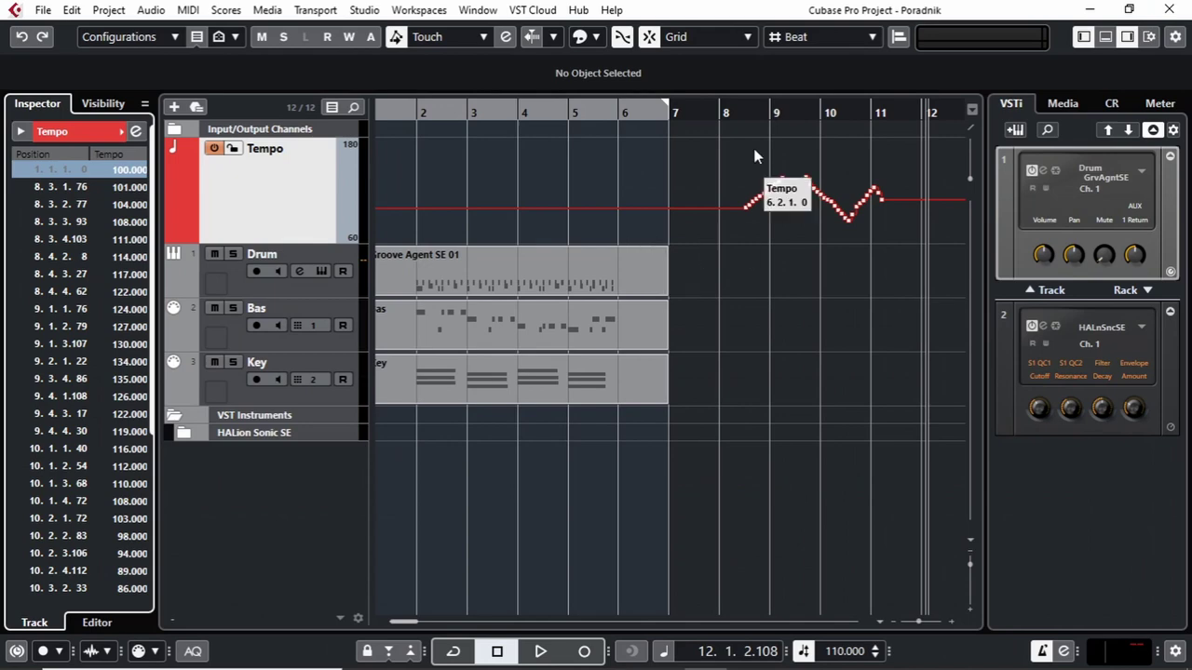
left_click_drag(733, 158, 934, 244)
key("Delete")
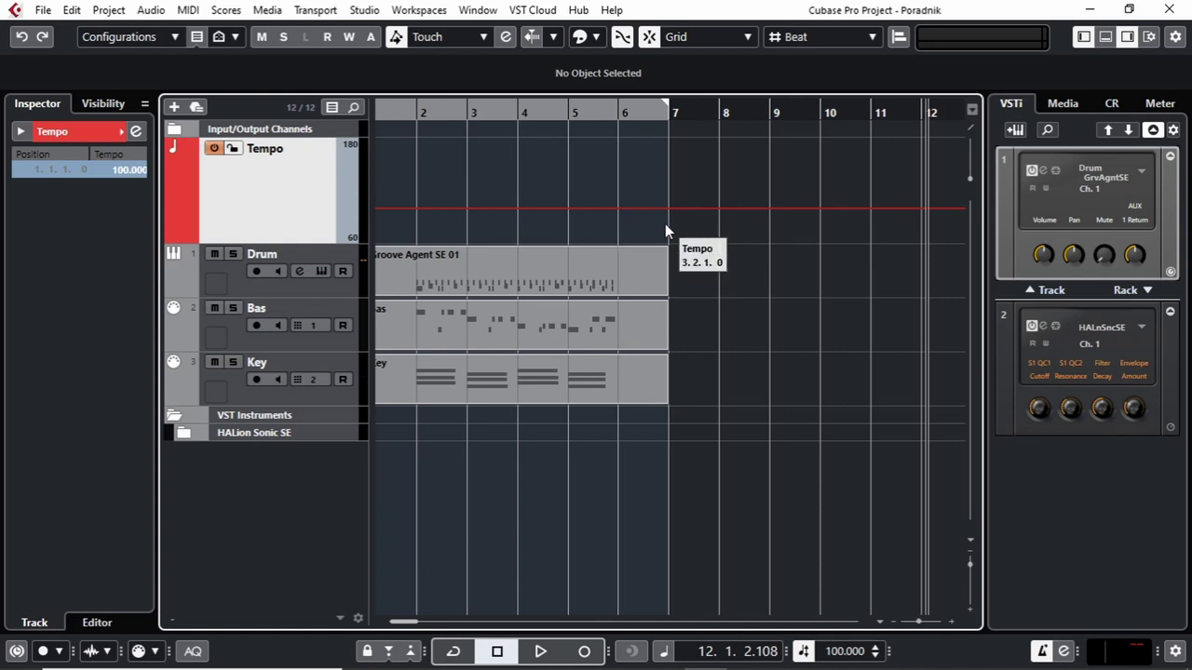
key("g")
key("g")
key("g")
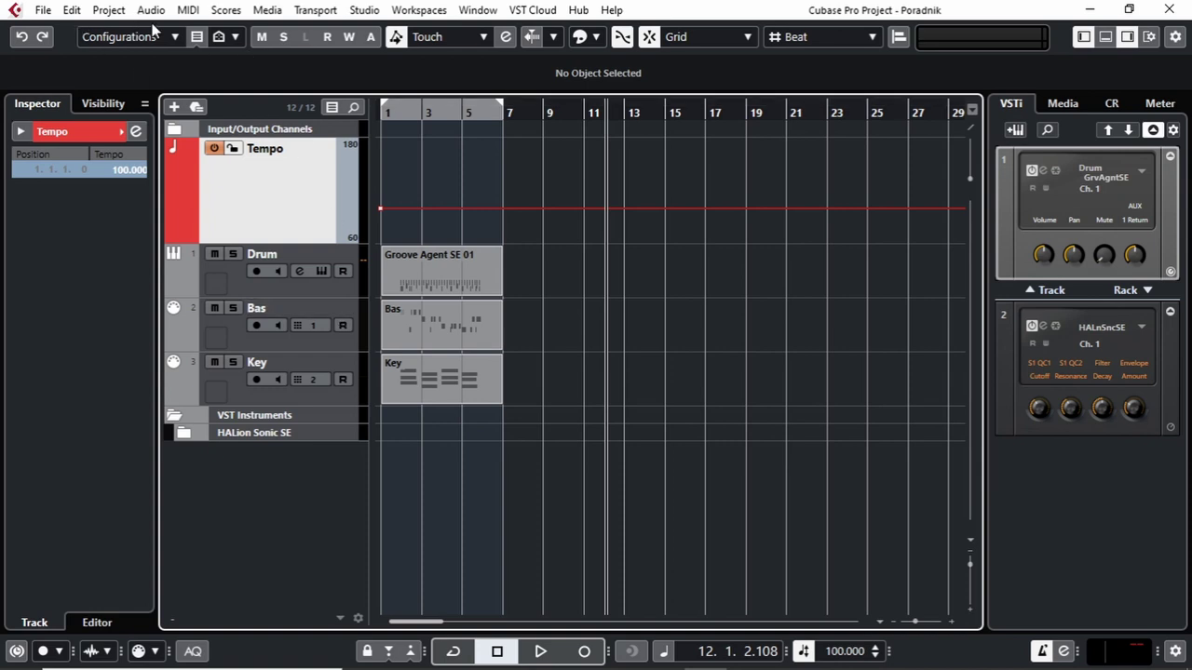
Render an audio click between the locators and increase the height of the resulting click track
left_click(124, 12)
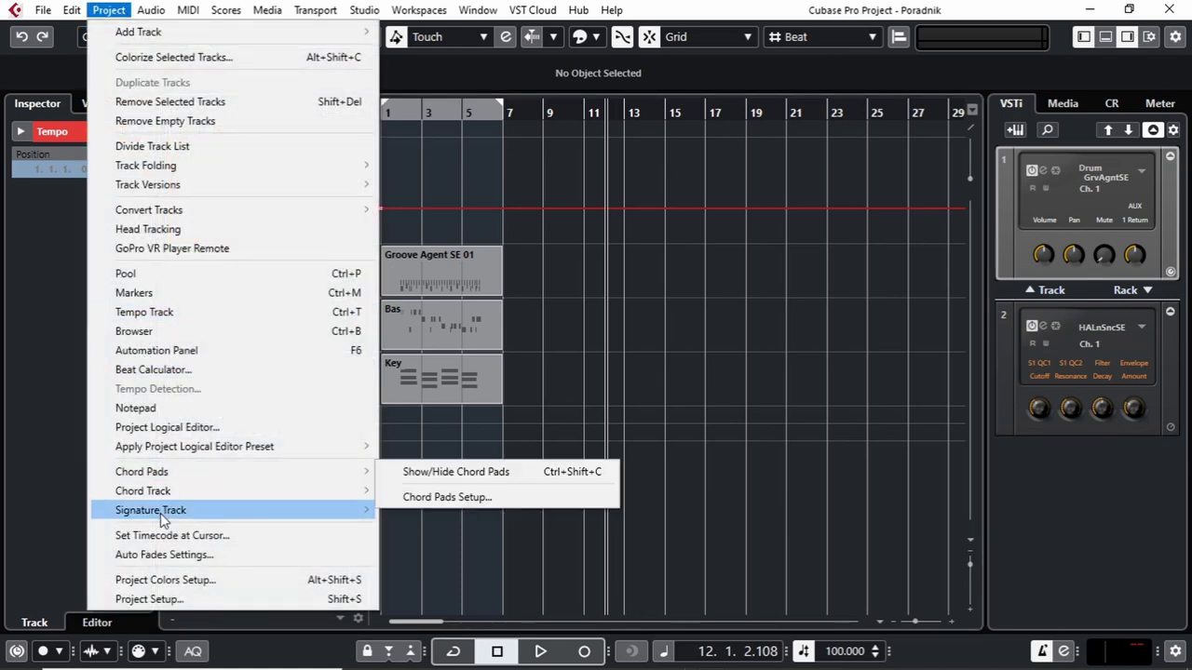
mouse_move(160, 513)
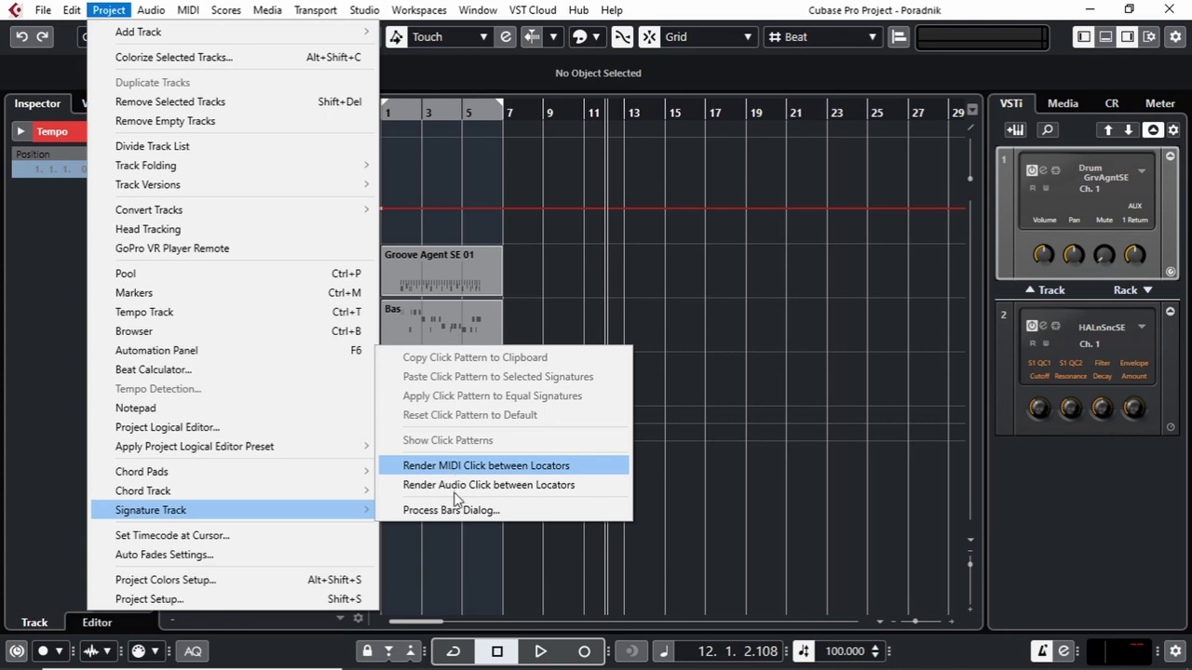
left_click(532, 559)
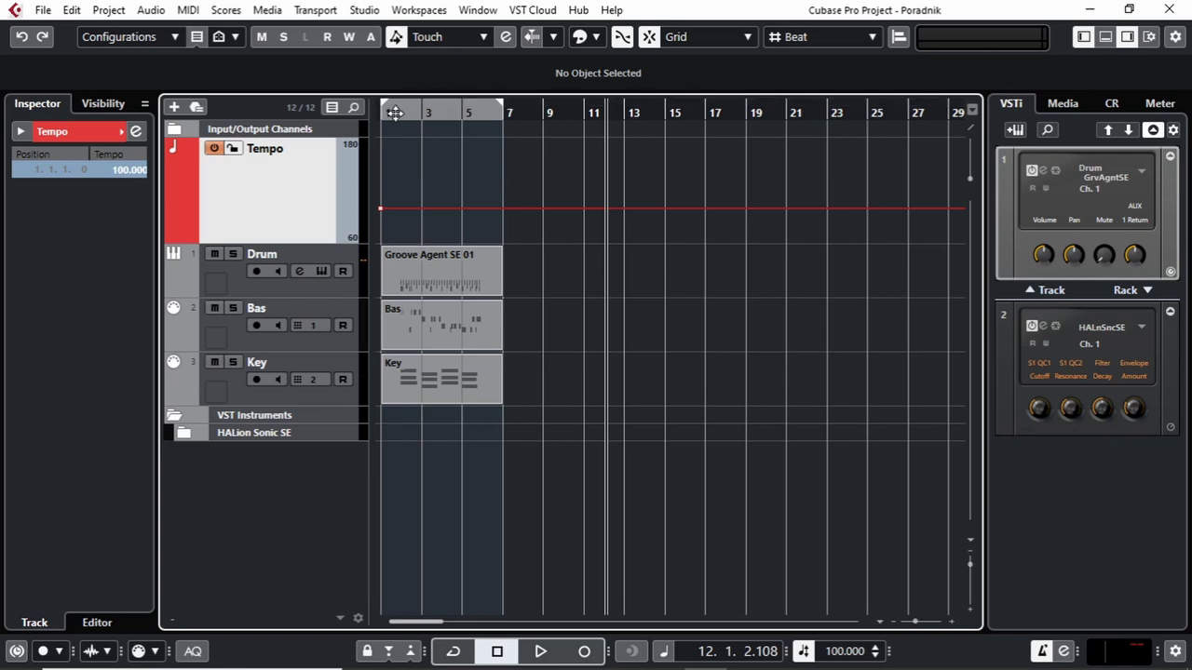
left_click(108, 10)
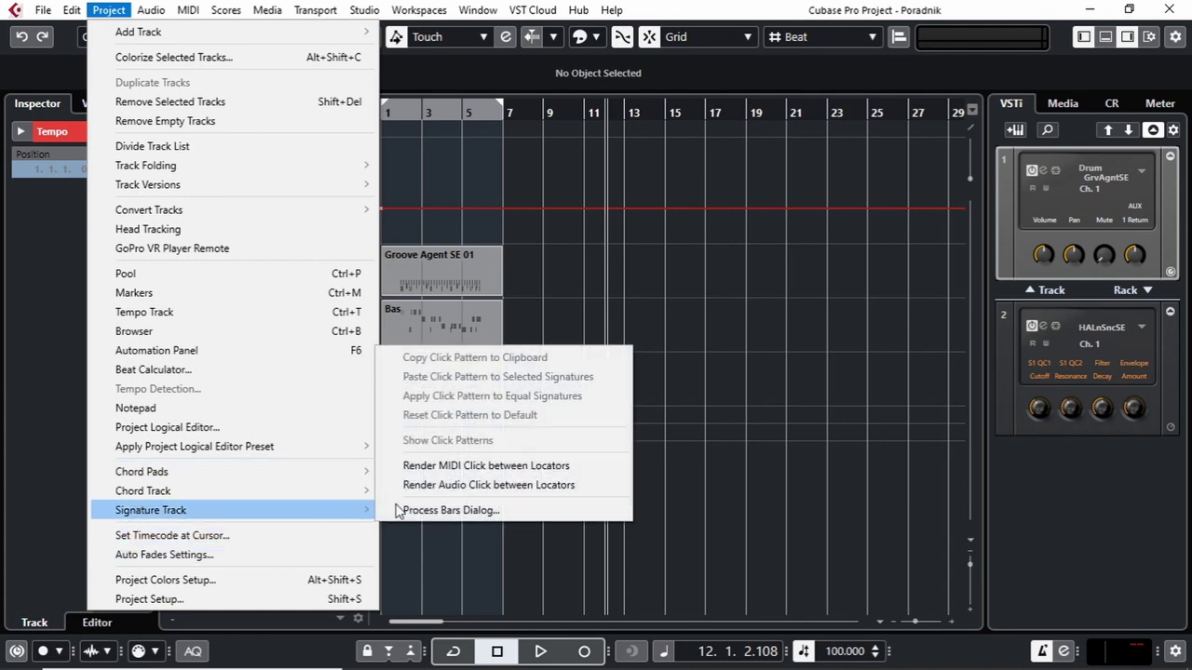
left_click(455, 488)
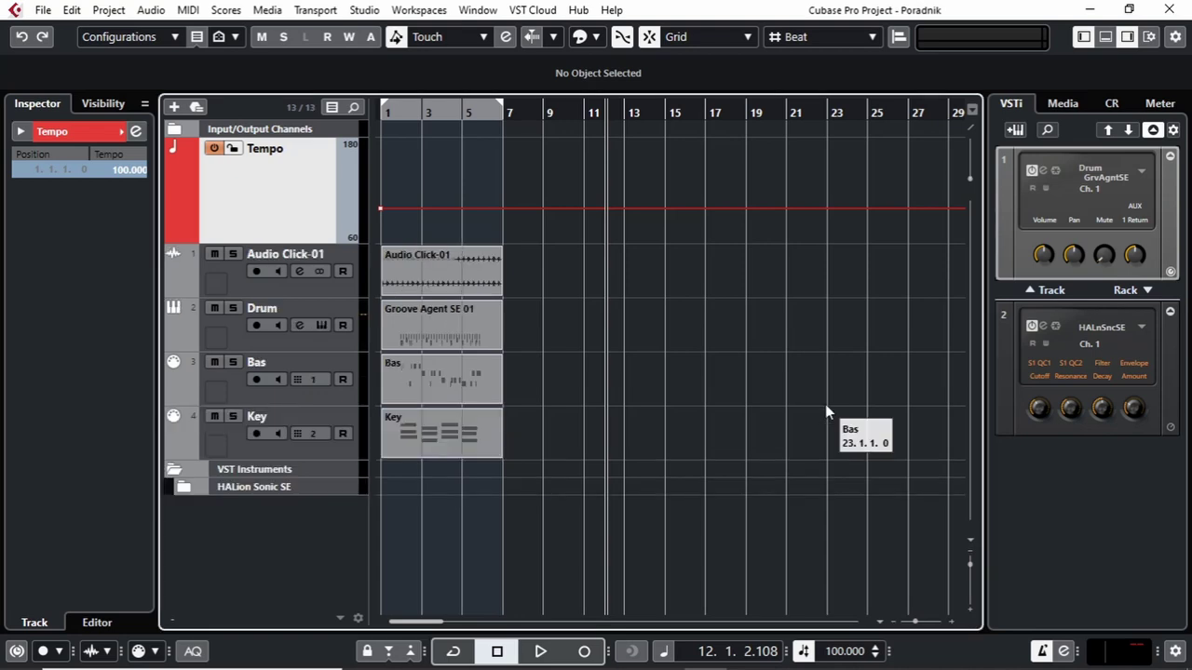
left_click(230, 284)
left_click_drag(269, 298, 268, 352)
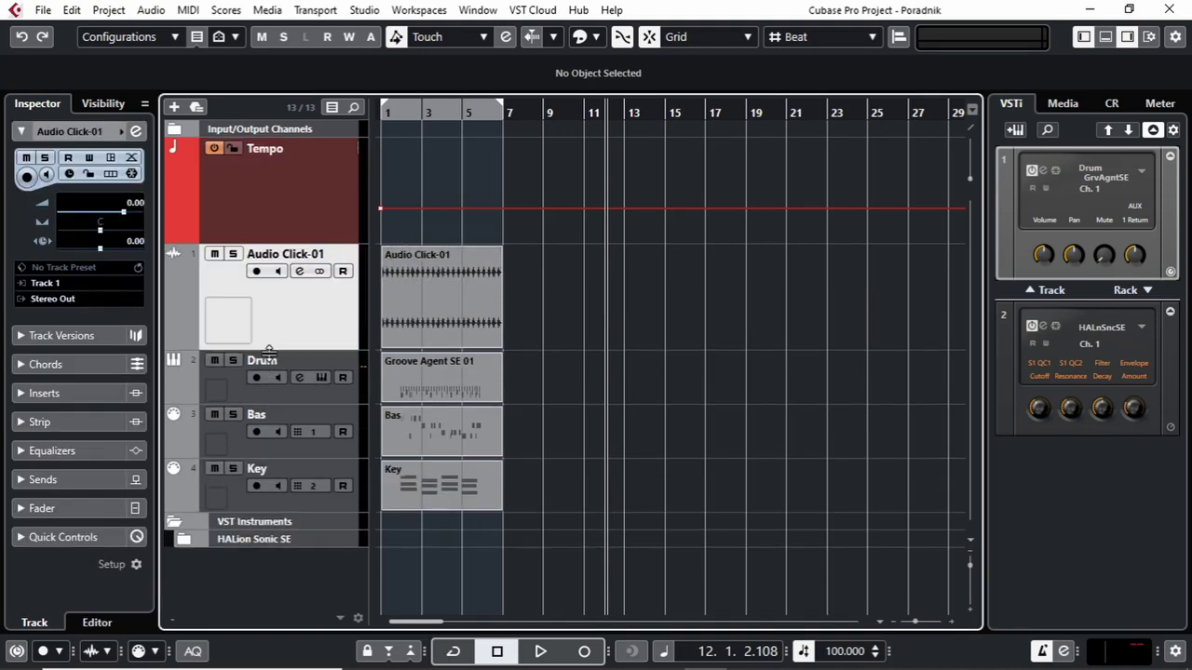
Solo the Audio Click-01 track and play it from beat 2 of bar 1
left_click(386, 112)
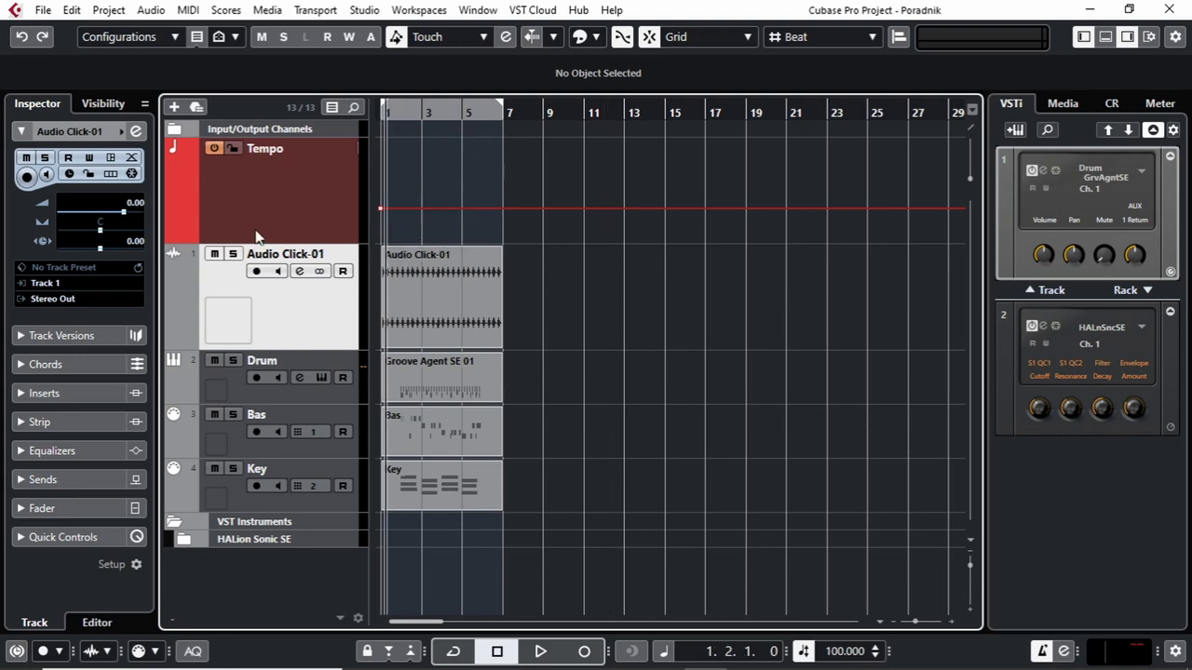
left_click(233, 254)
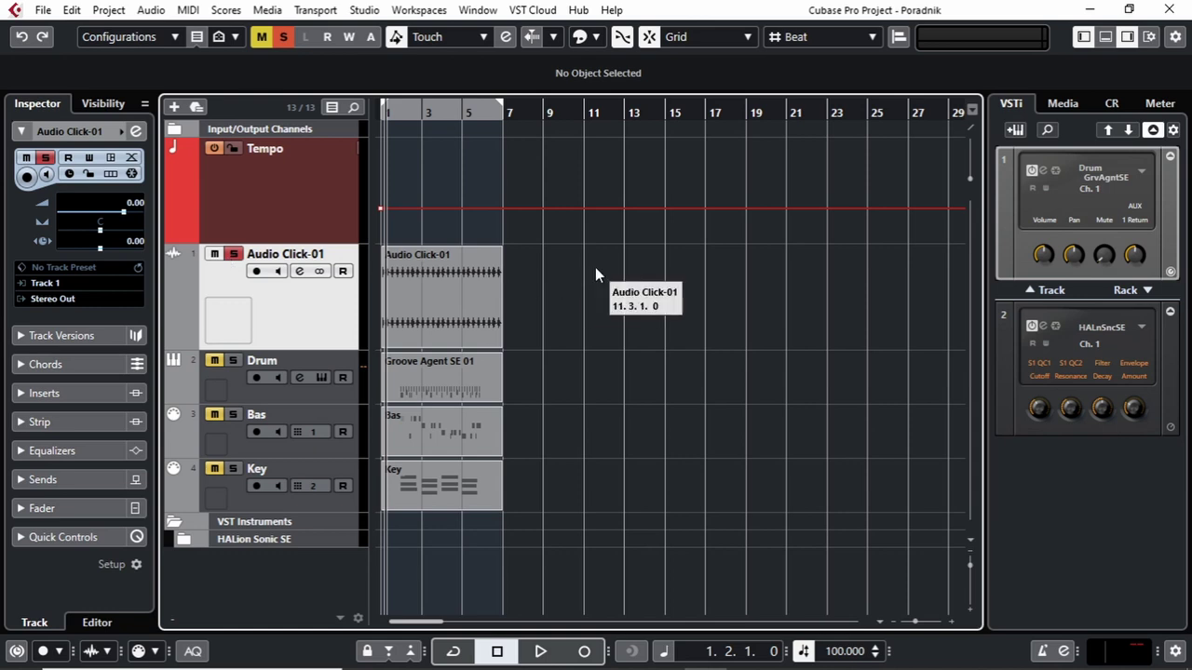
key("space")
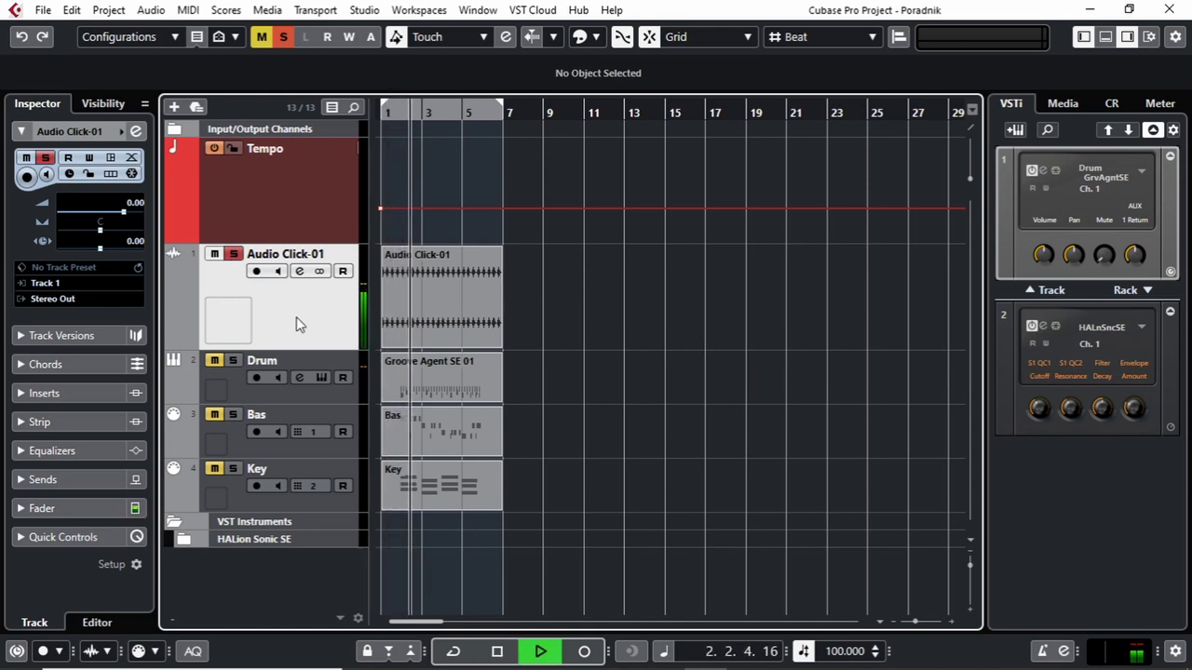
key("space")
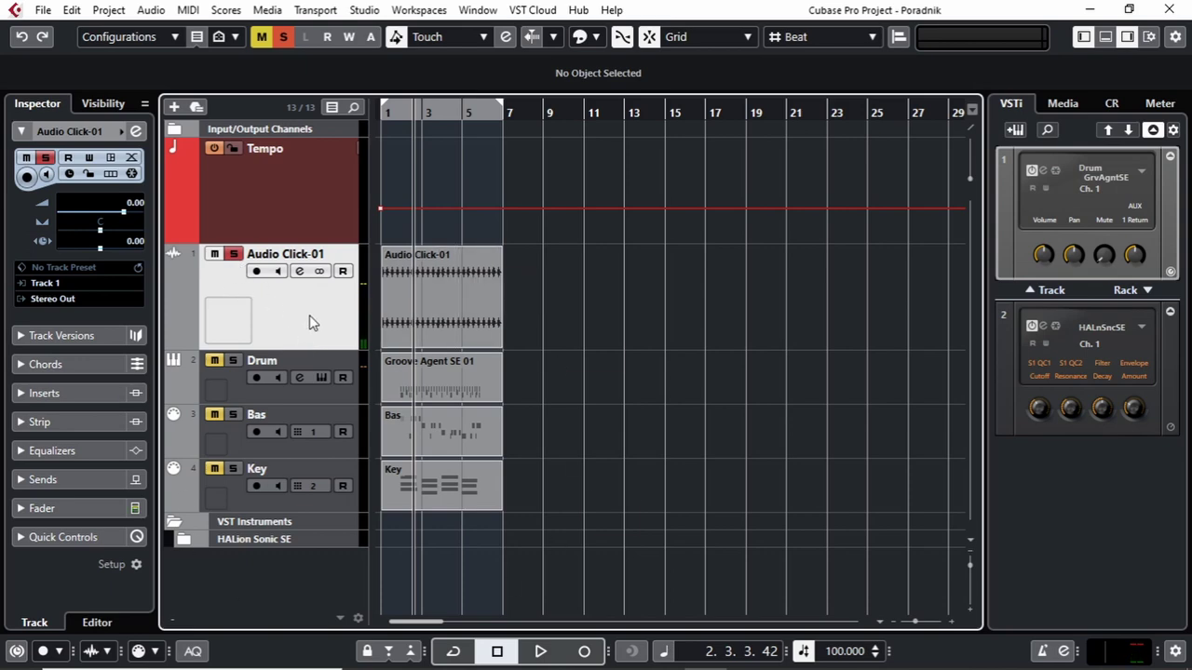
Open the click track's Fader section, lower its volume to -9.37 and pan it right during playback
left_click(51, 510)
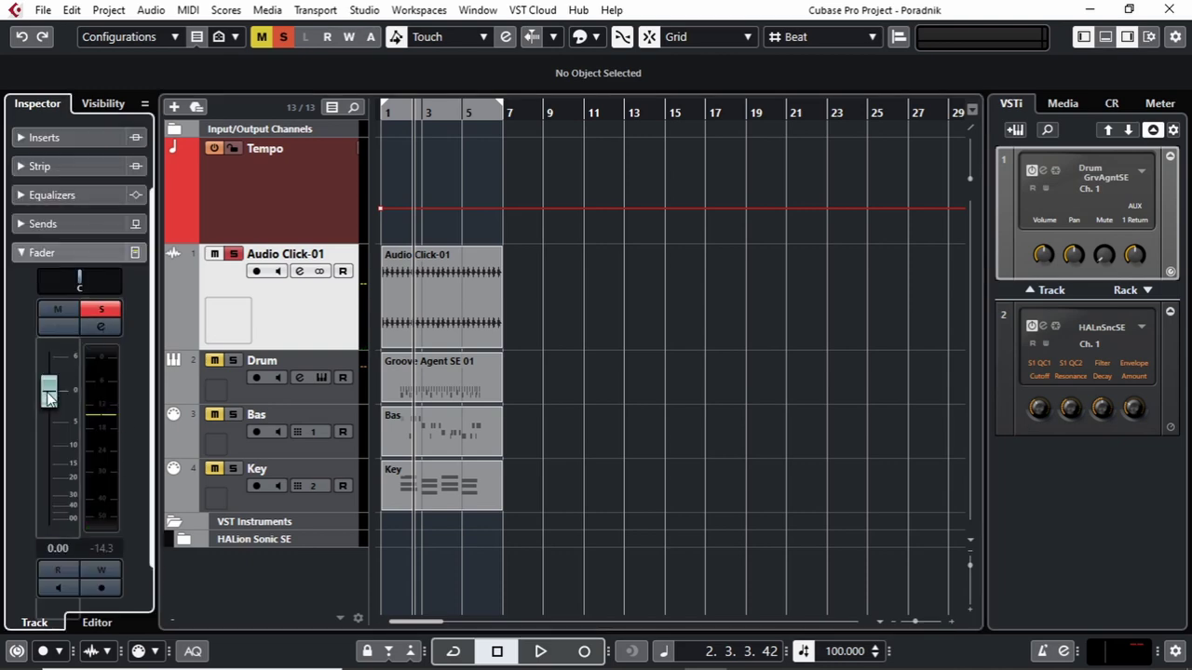
left_click_drag(49, 397, 49, 442)
key("space")
left_click_drag(81, 281, 119, 280)
left_click(79, 280, "ctrl")
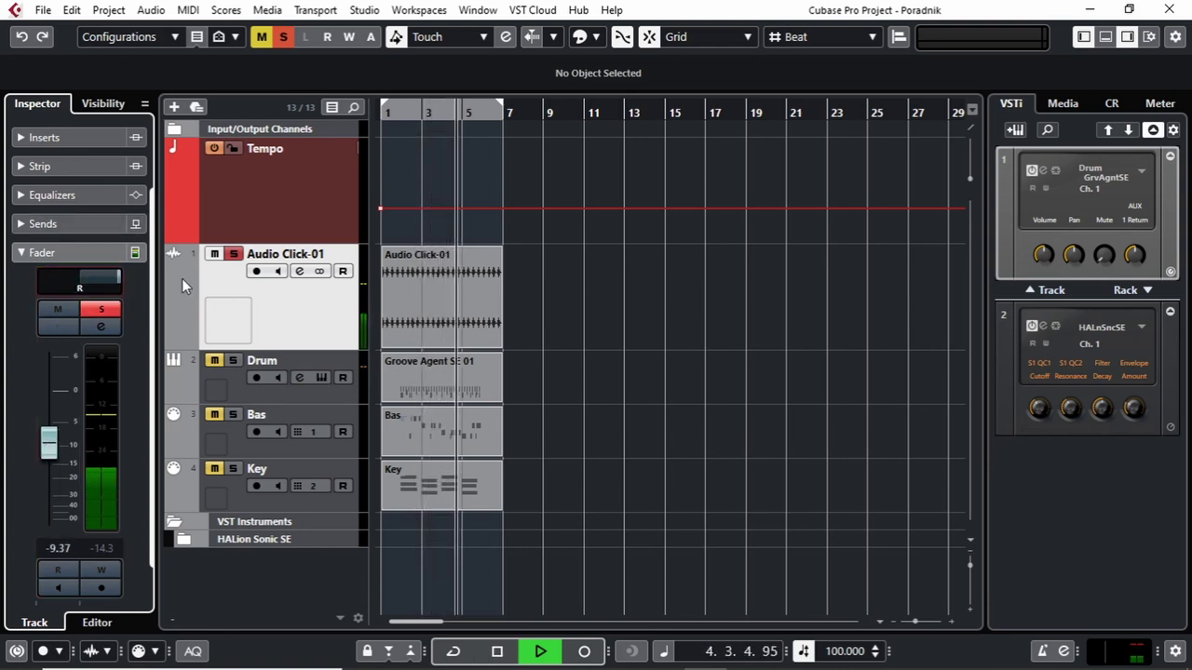
Reset the click track's pan to centre and volume to 0.00, and turn off its solo
left_click(81, 282, "ctrl")
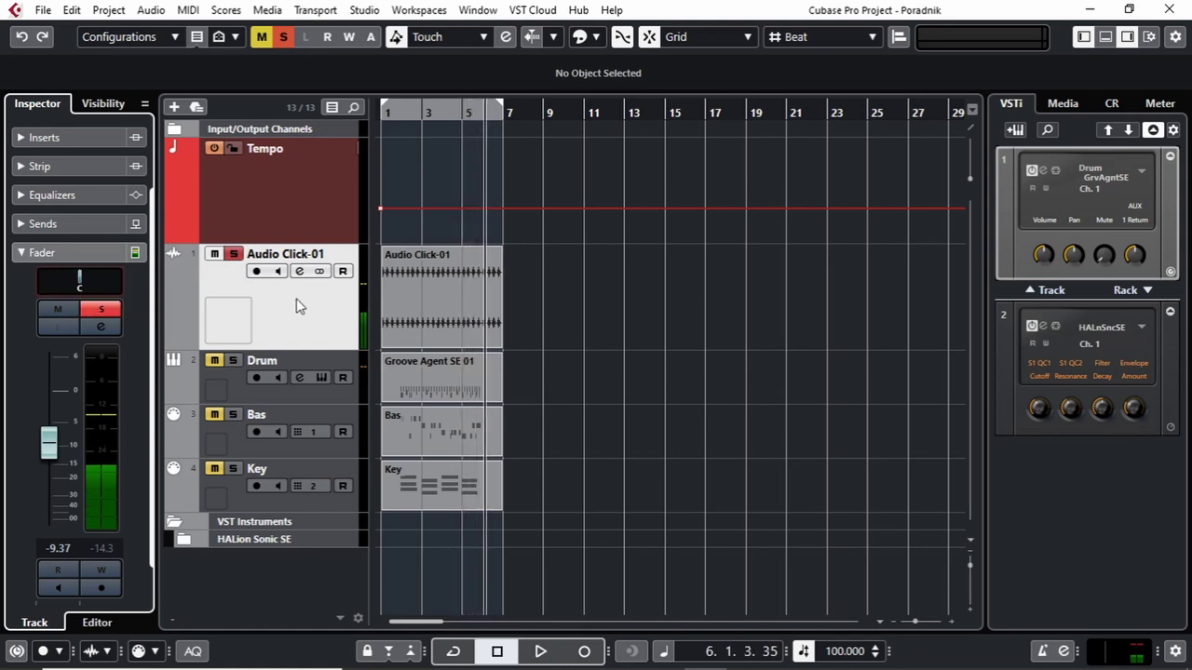
left_click(52, 436, "ctrl")
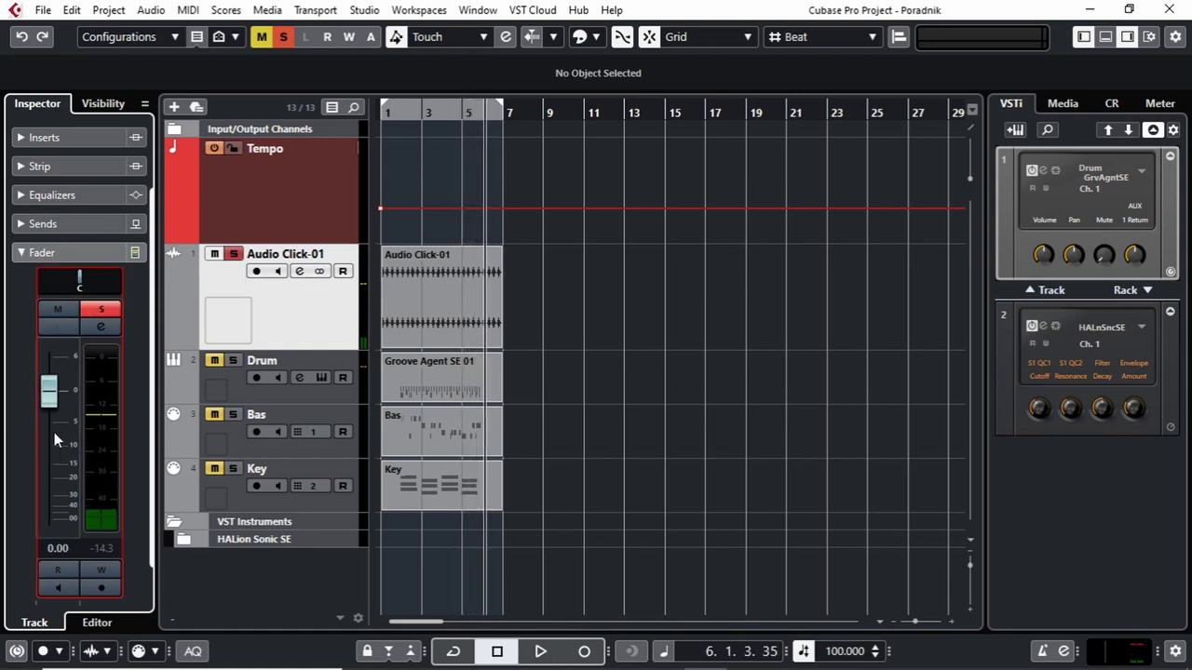
left_click(103, 308)
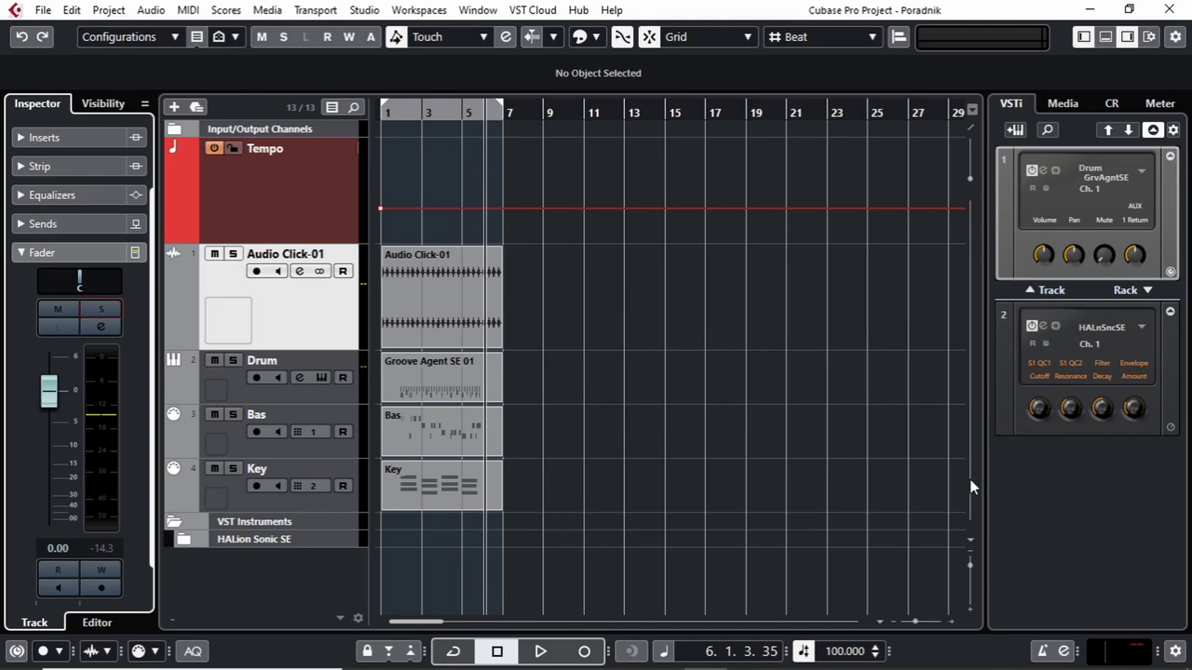
Add a Signature track below the Tempo track and increase its height
left_click(330, 203)
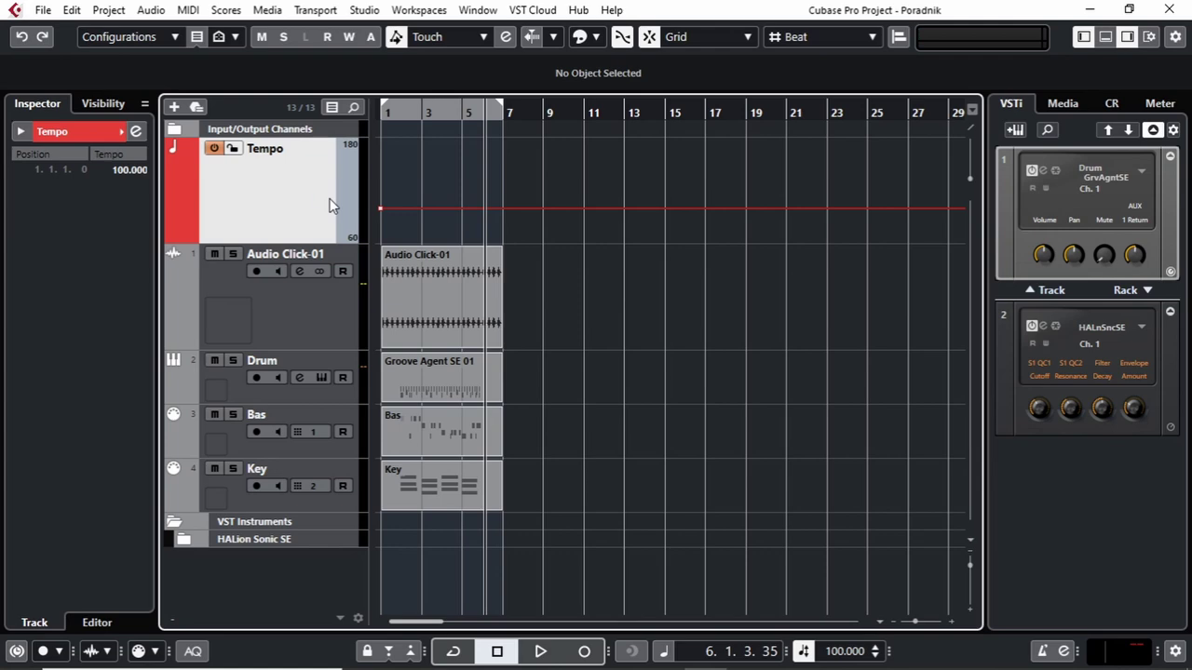
right_click(330, 205)
mouse_move(379, 216)
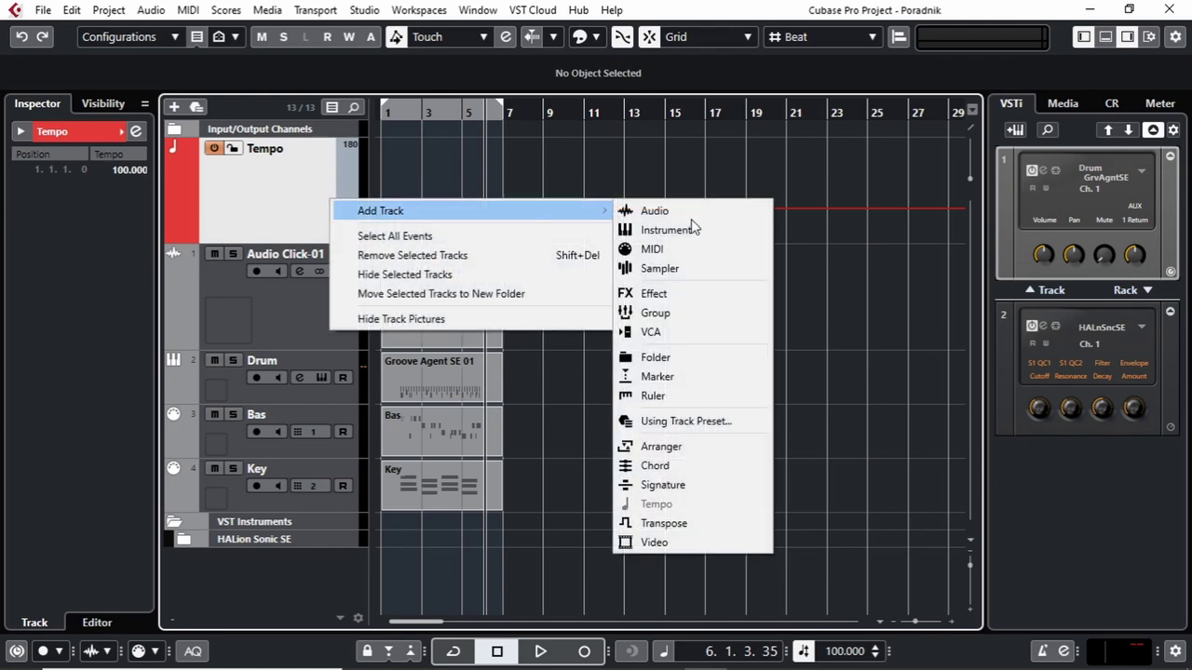
left_click(659, 482)
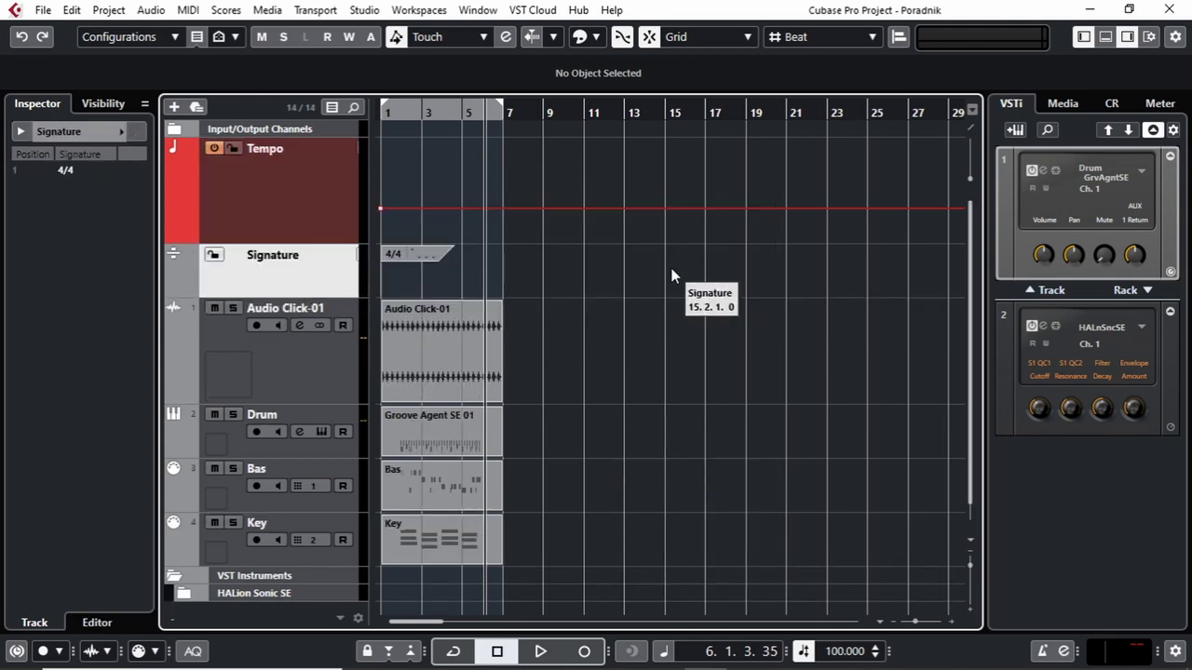
left_click_drag(277, 296, 271, 369)
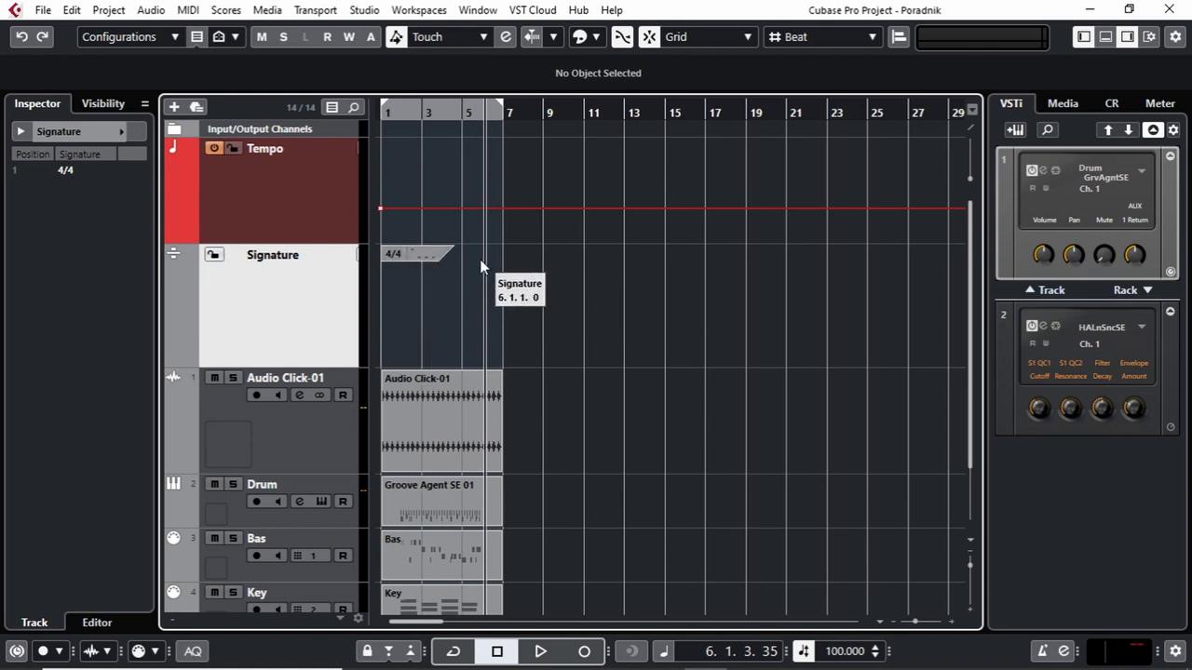
Colour the Signature track amber yellow
mouse_move(448, 113)
left_mouse_down()
mouse_move(453, 139)
mouse_move(454, 114)
left_mouse_up()
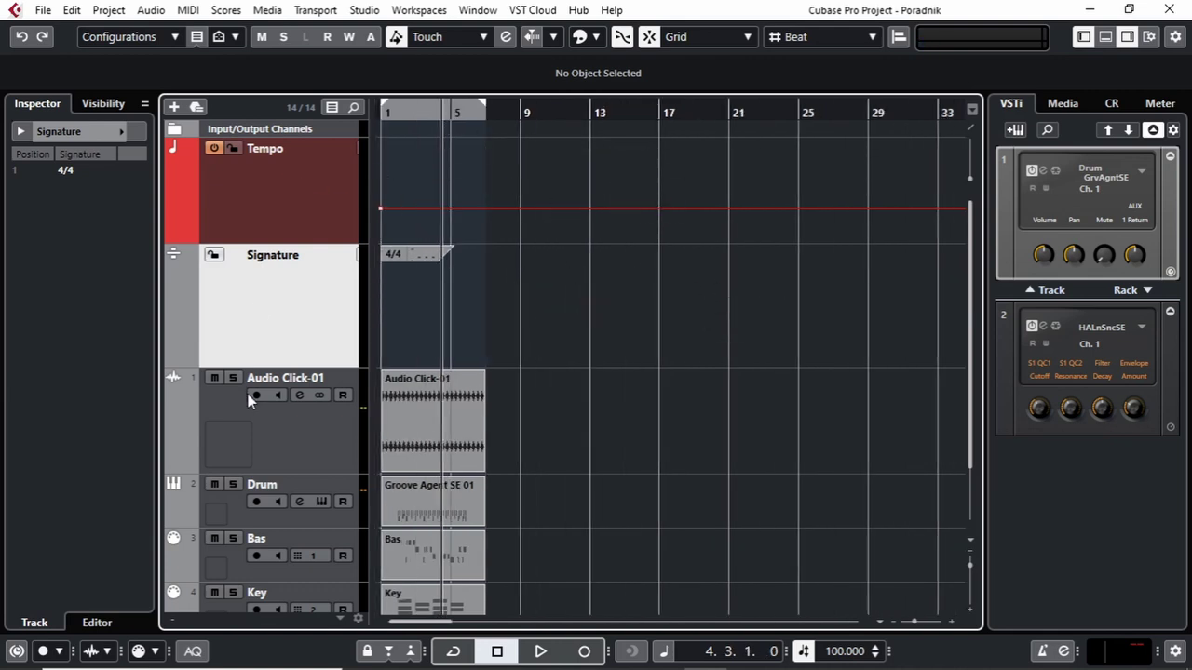
left_click(181, 339)
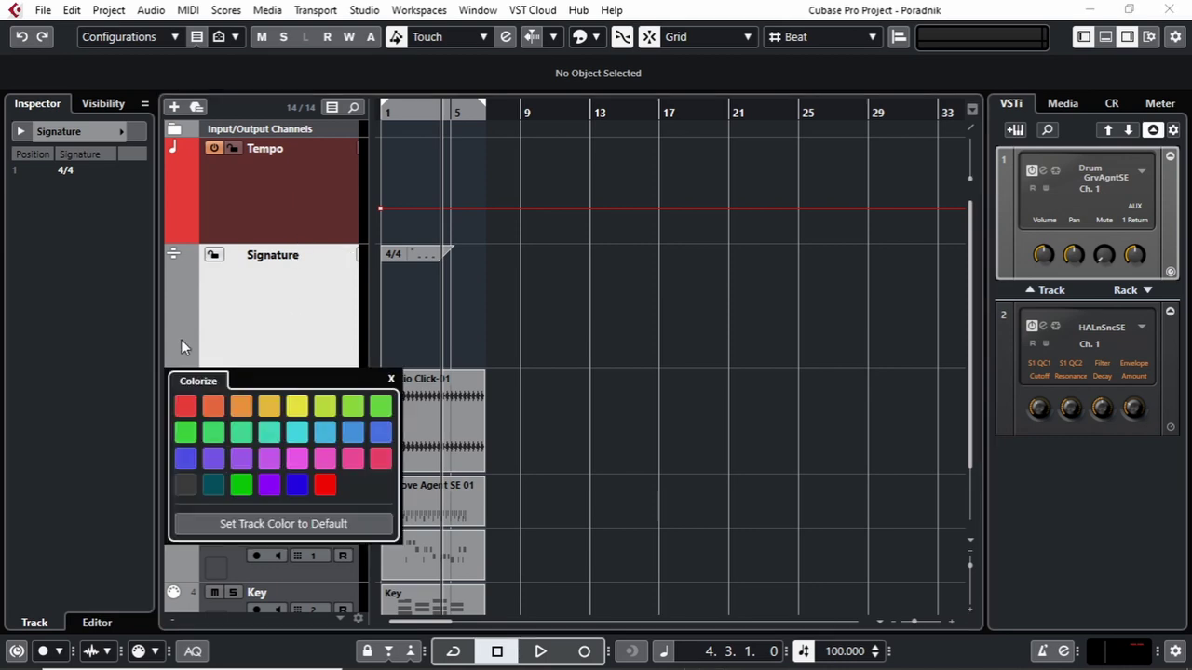
left_click(268, 406)
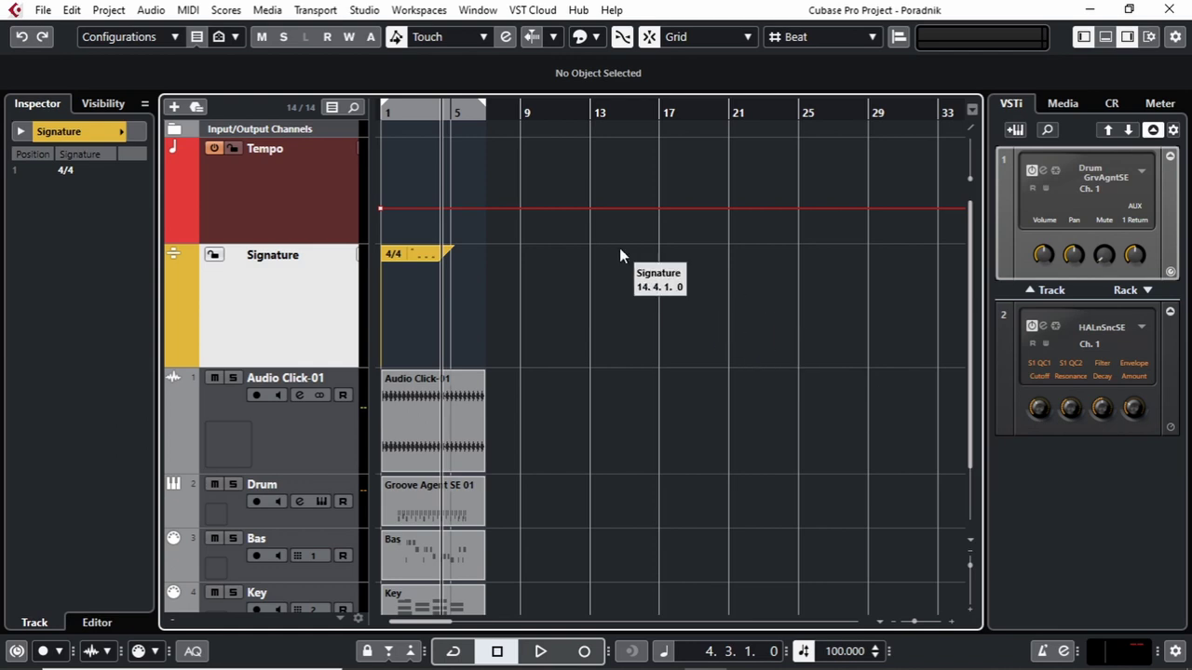
Play the project from the start of bar 1 and mute the Audio Click-01 track
left_click_drag(411, 112, 411, 134)
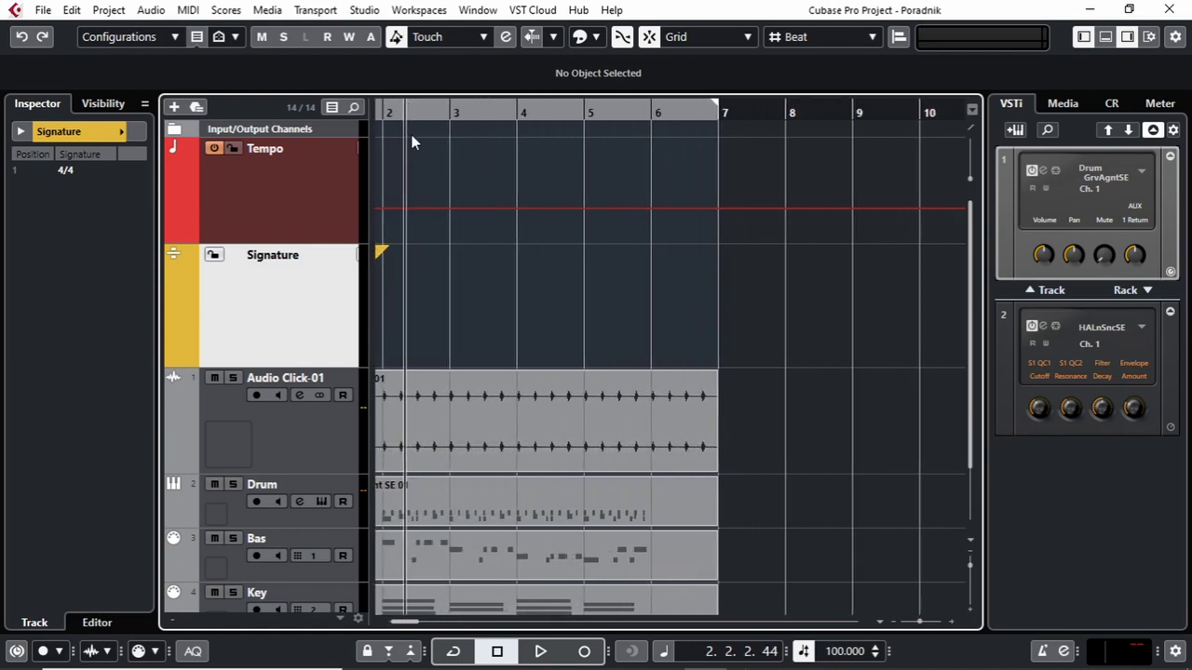
left_click_drag(404, 622, 393, 622)
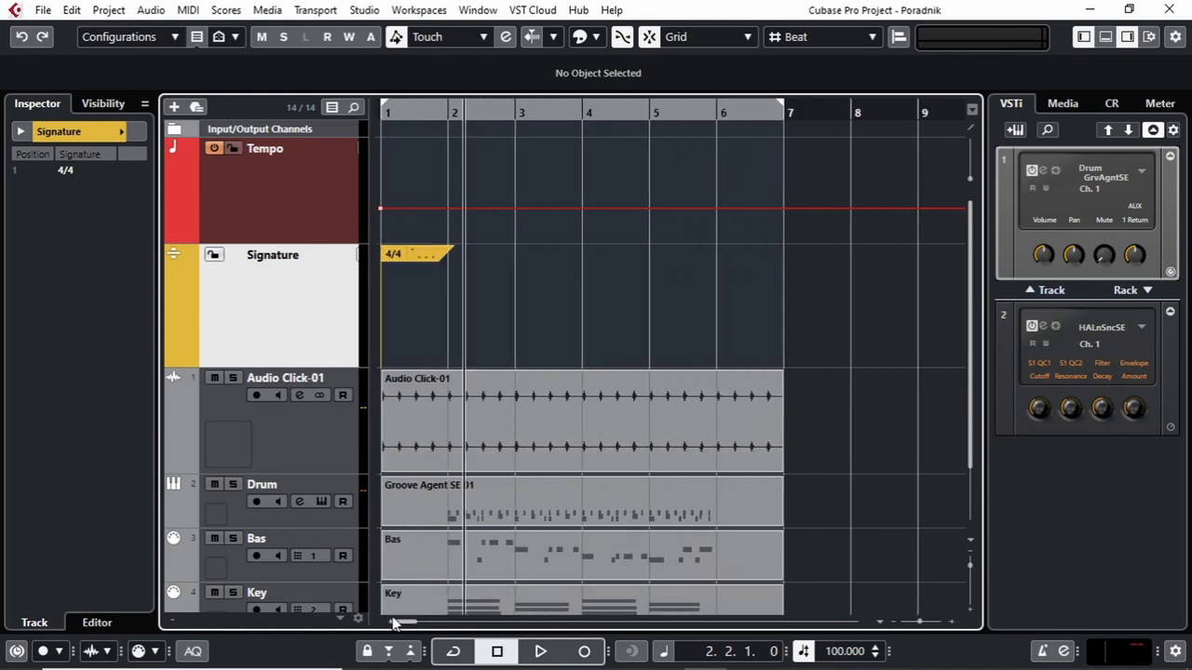
left_click(393, 114)
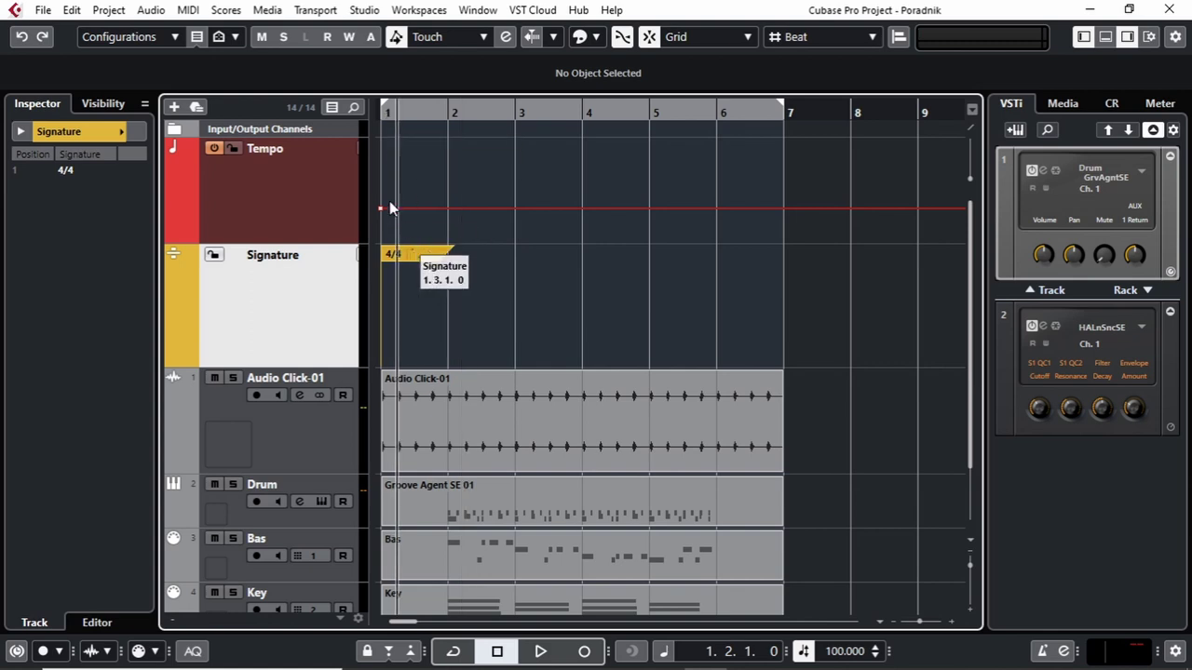
left_click(380, 110)
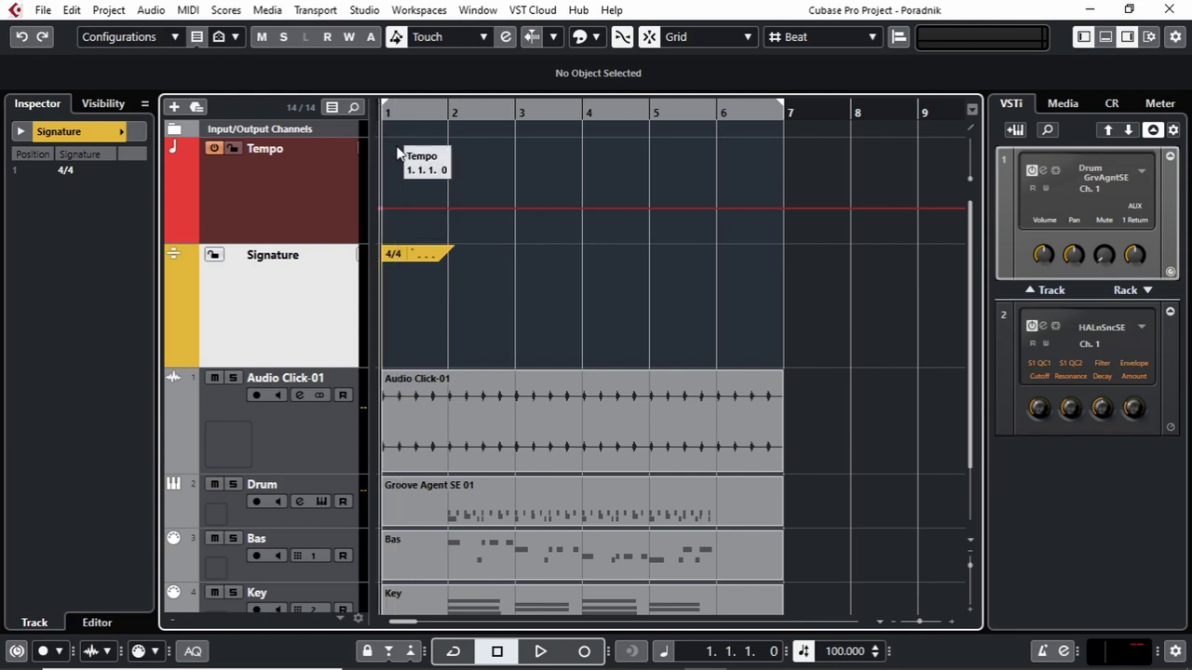
key("space")
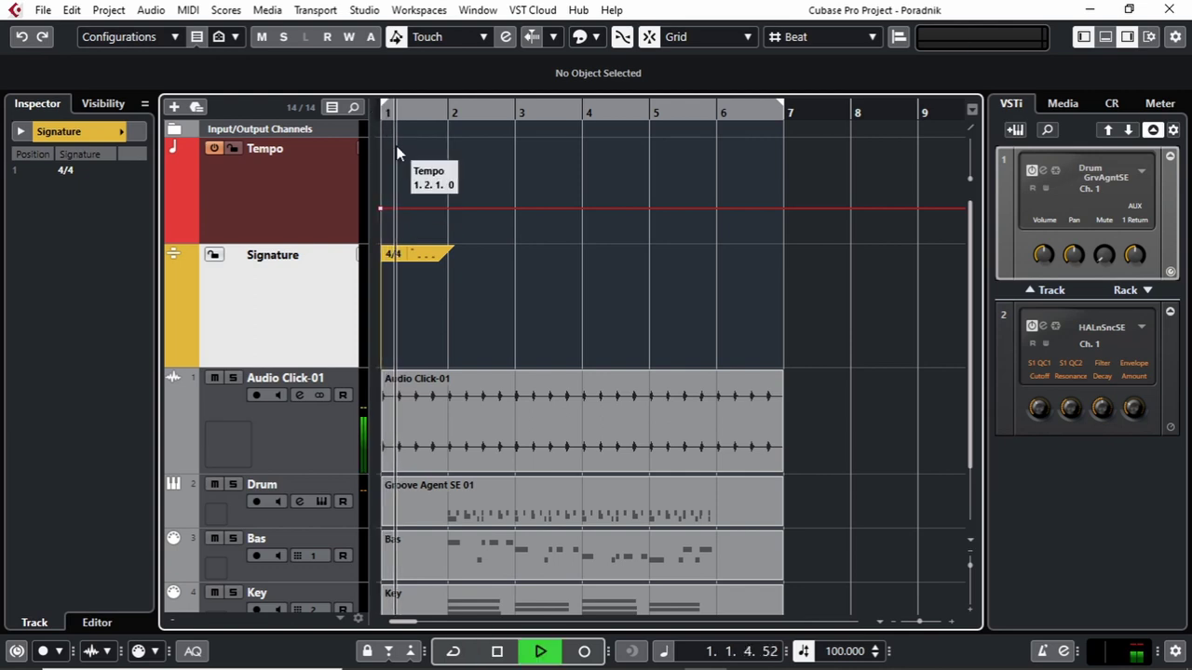
left_click(214, 378)
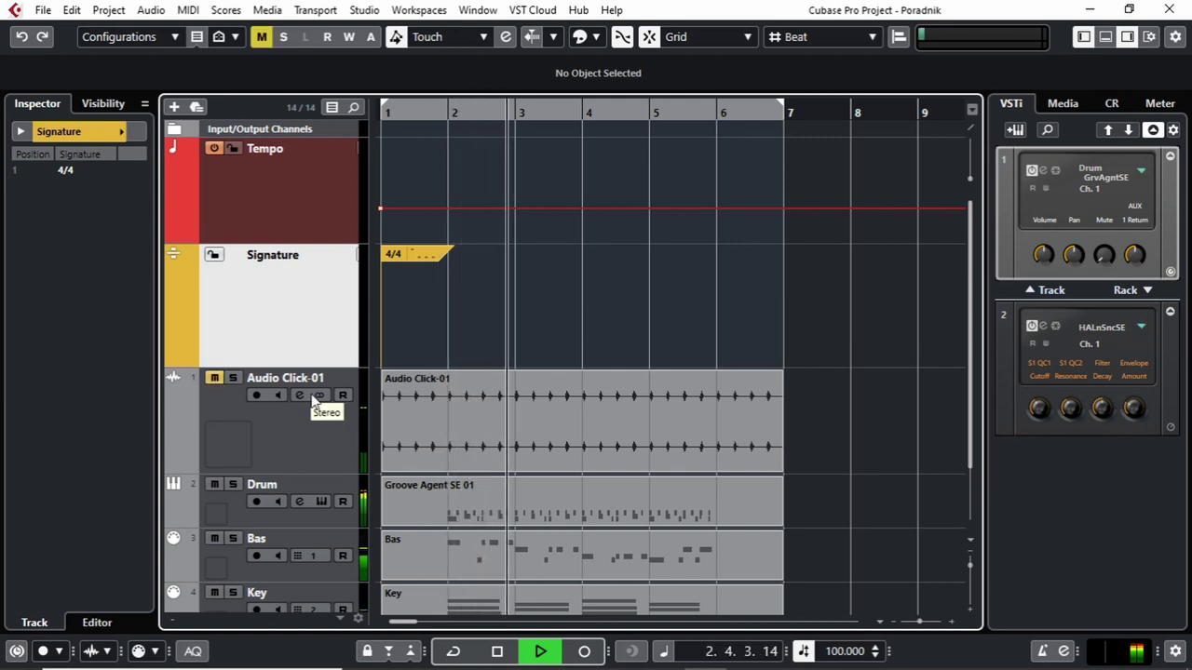
Stop playback, return to the project start, and play the project up to about the middle of bar 3
key("space")
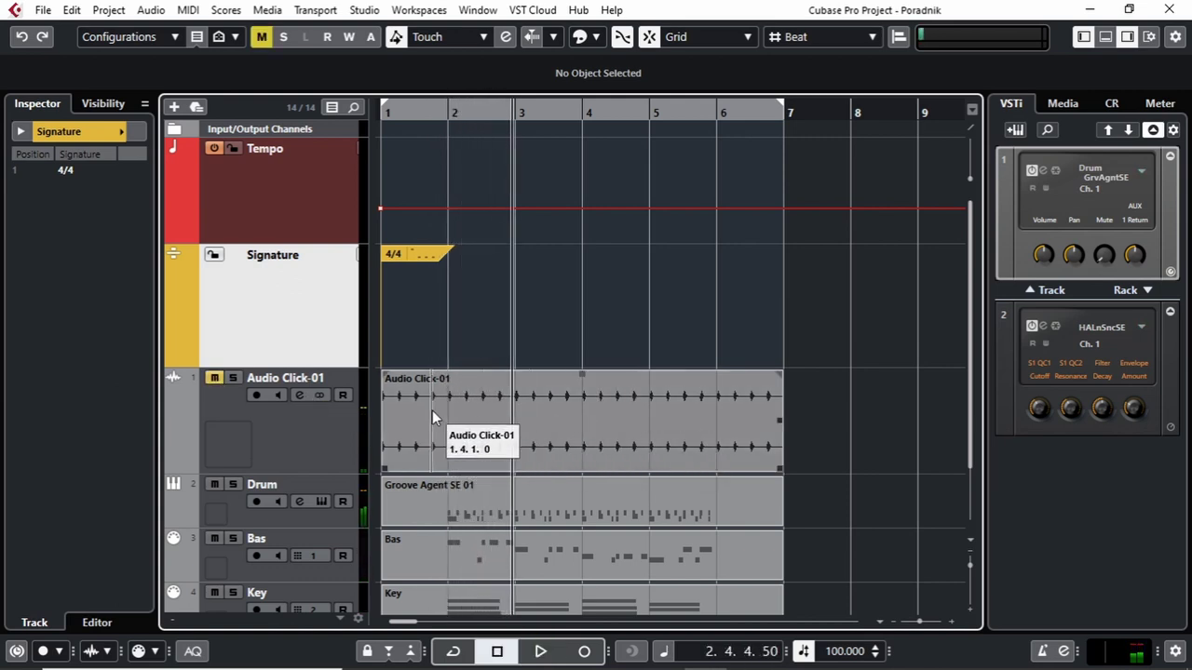
key("Home")
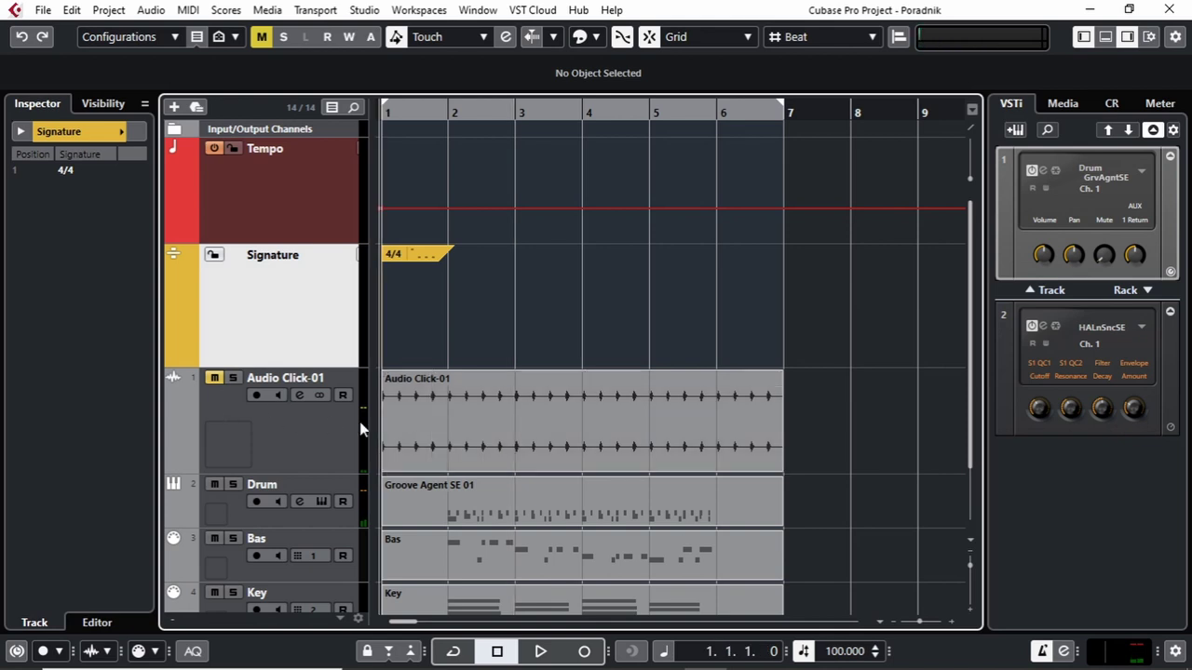
key("space")
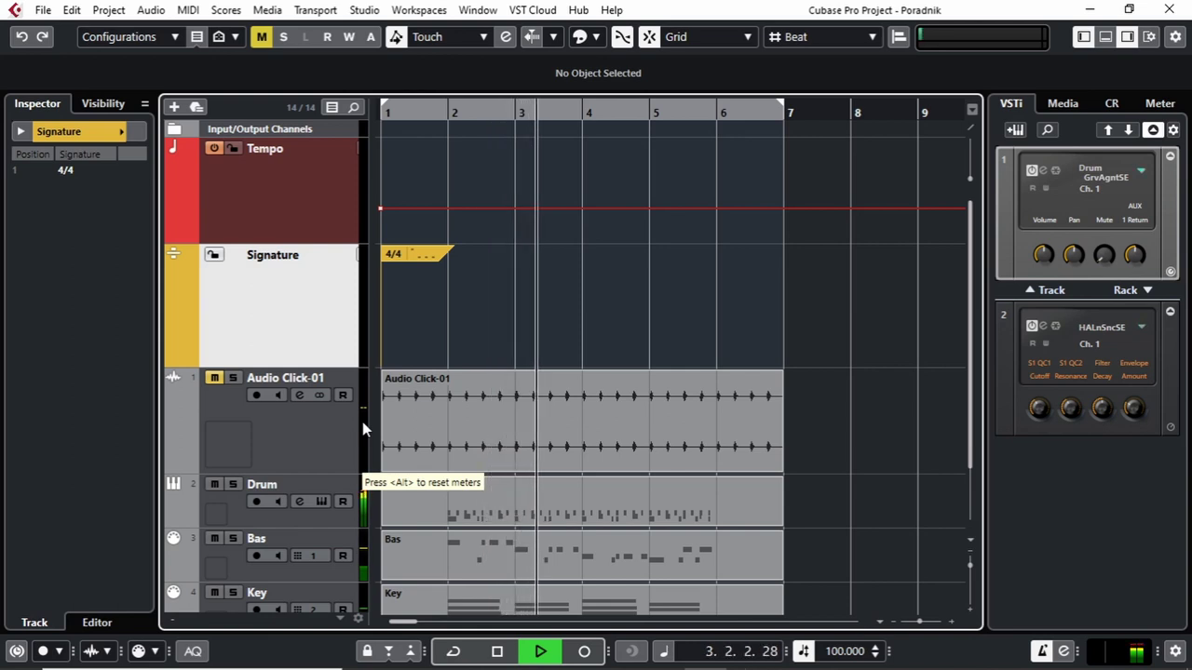
key("space")
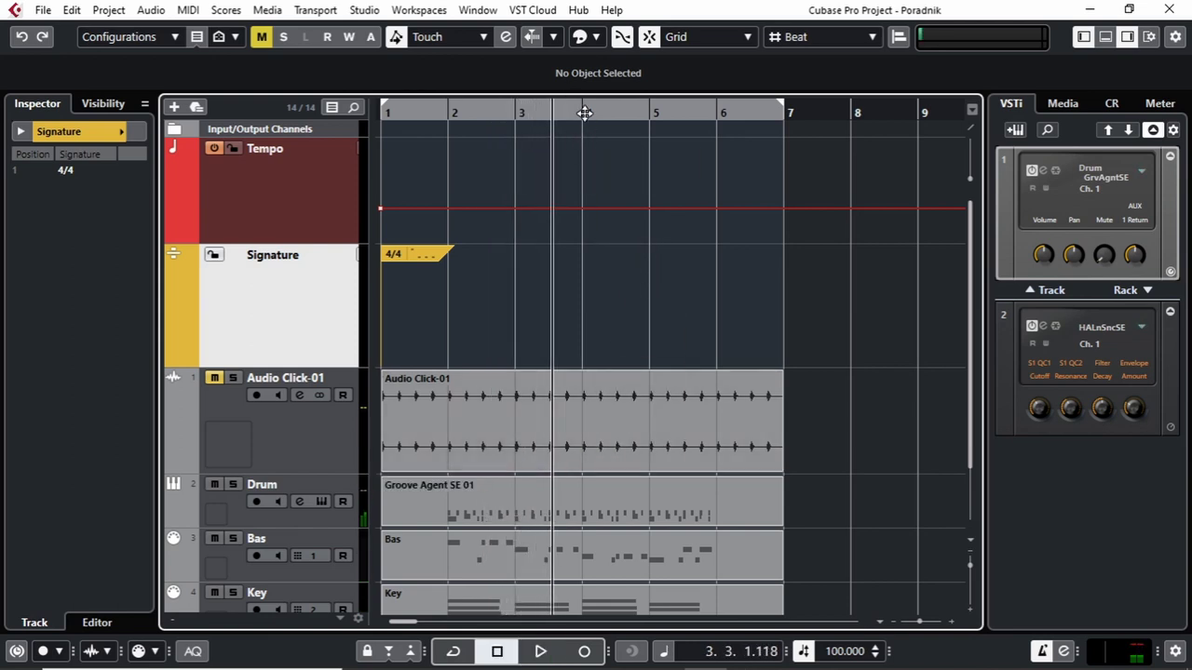
Add a 4/4 signature event at bar 4 on the Signature track with the Draw tool
right_click(585, 253)
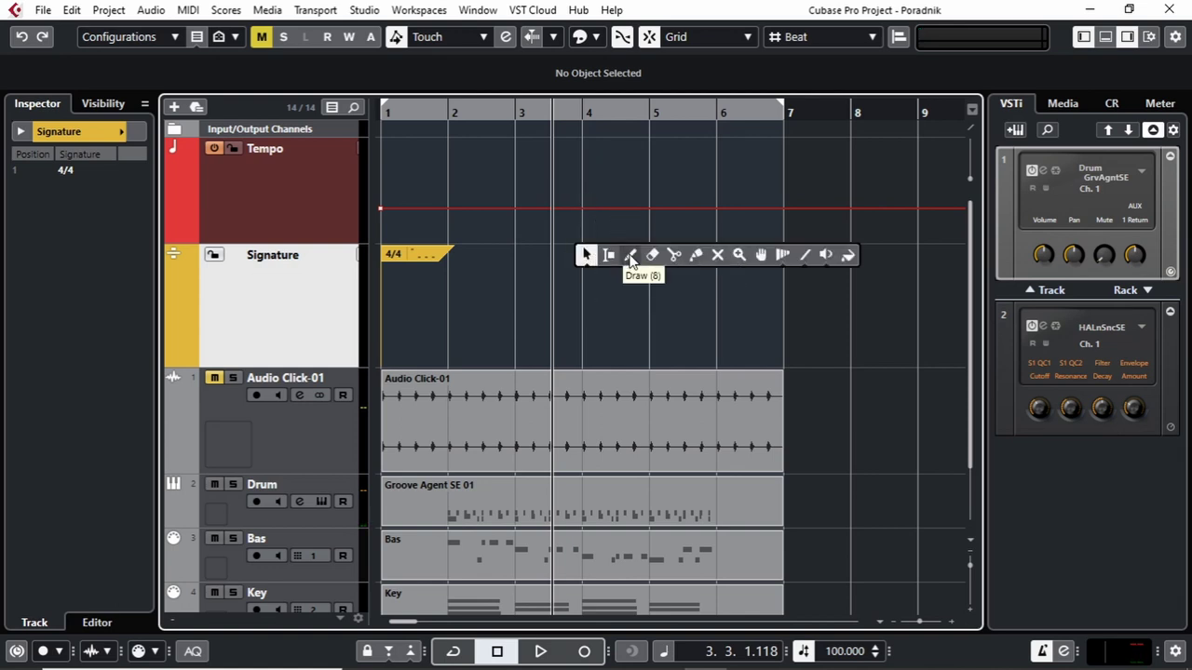
left_click(629, 254)
left_click(596, 261)
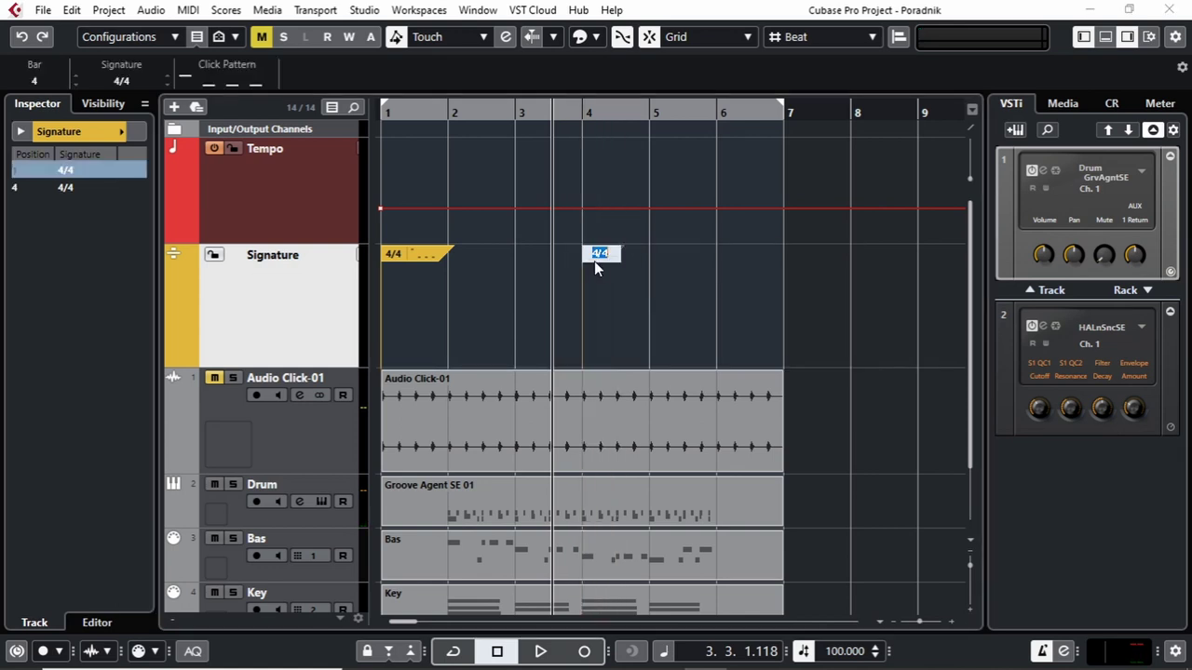
key("Return")
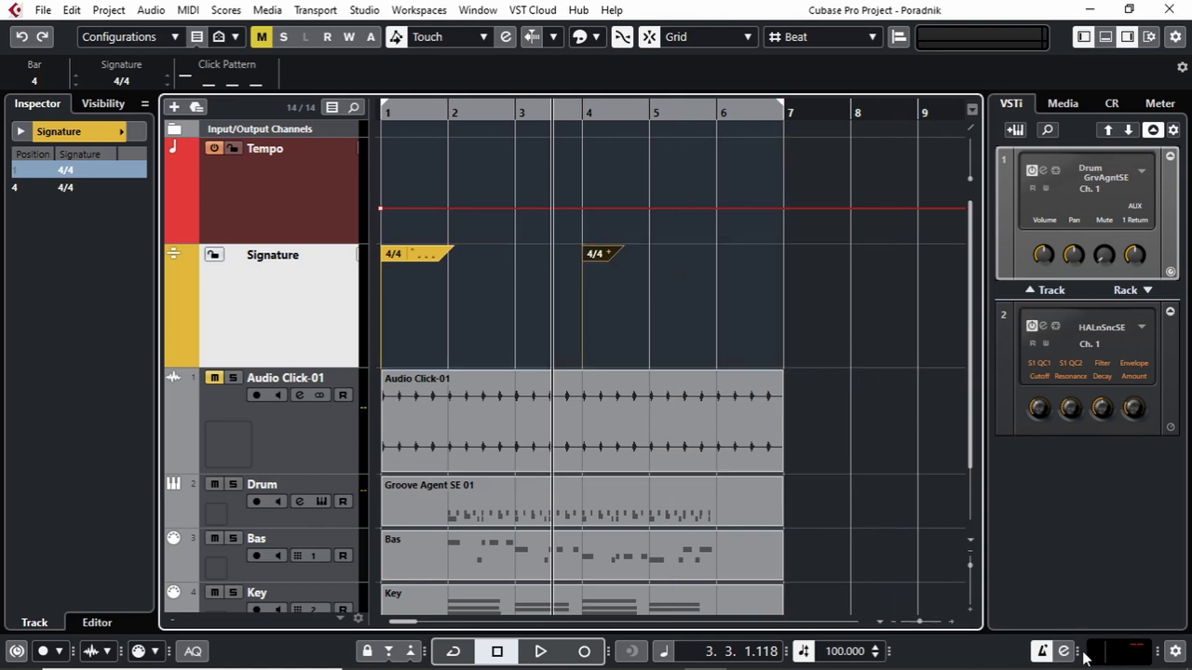
Expand the transport's metronome section to show the click pattern, and add a 4/4 signature event at bar 6
left_click_drag(1080, 651, 1175, 645)
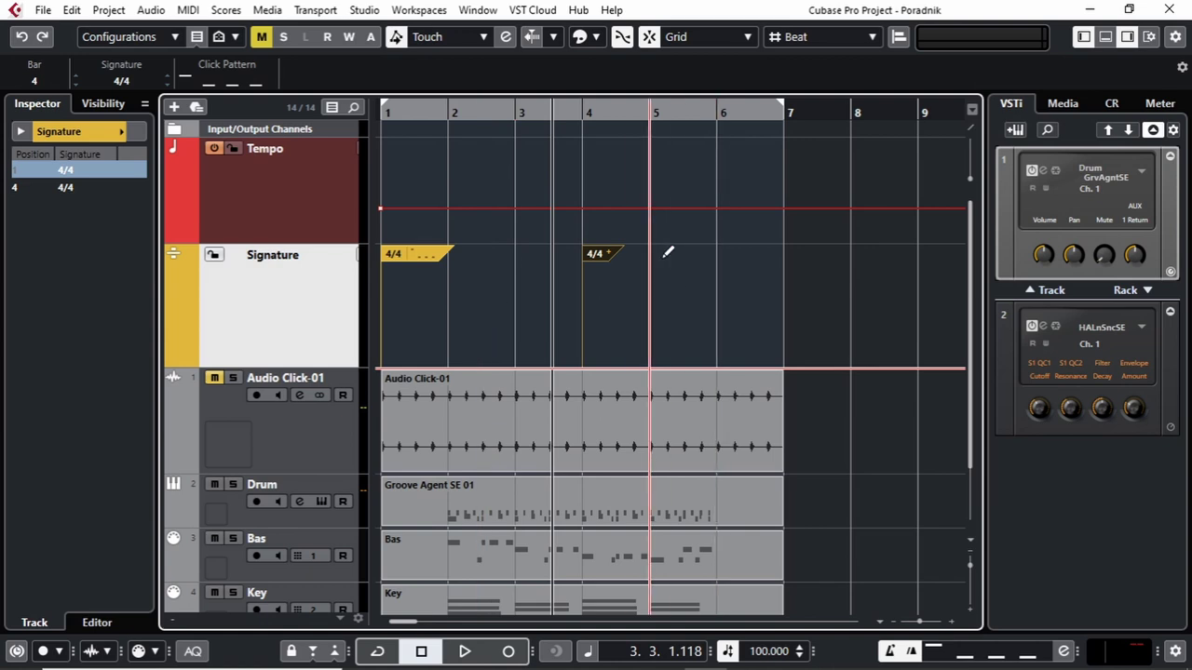
left_click(727, 250)
key("Return")
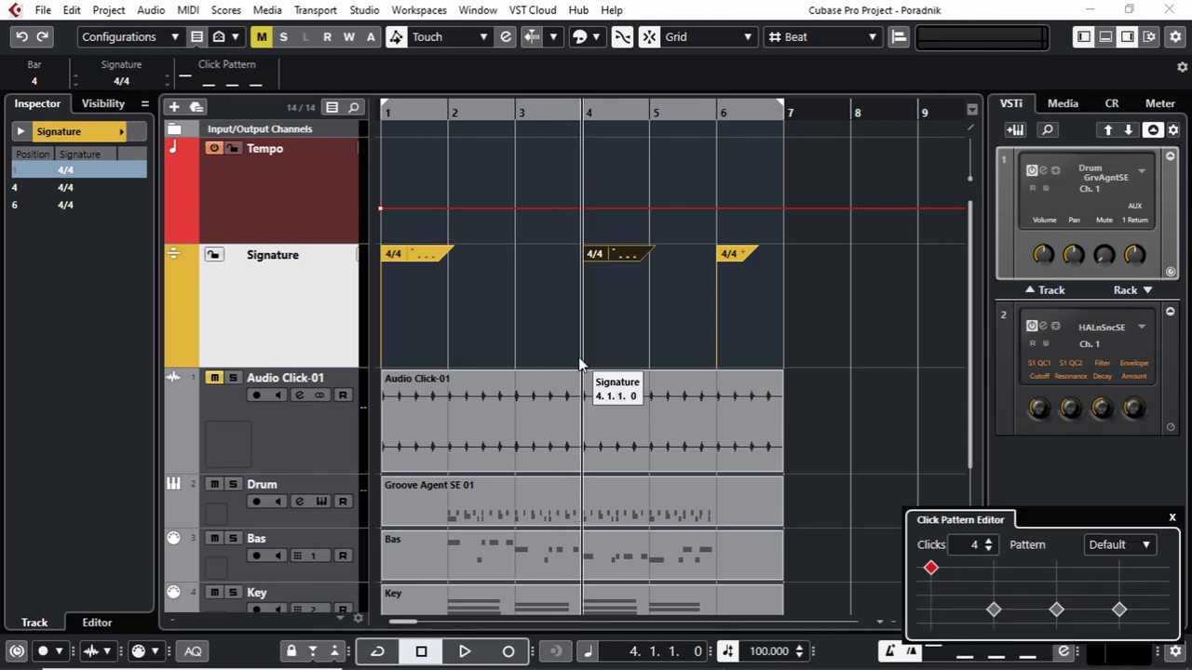
Set the click pattern of the bar 4 signature event to the Half Tempo preset
left_click(615, 265)
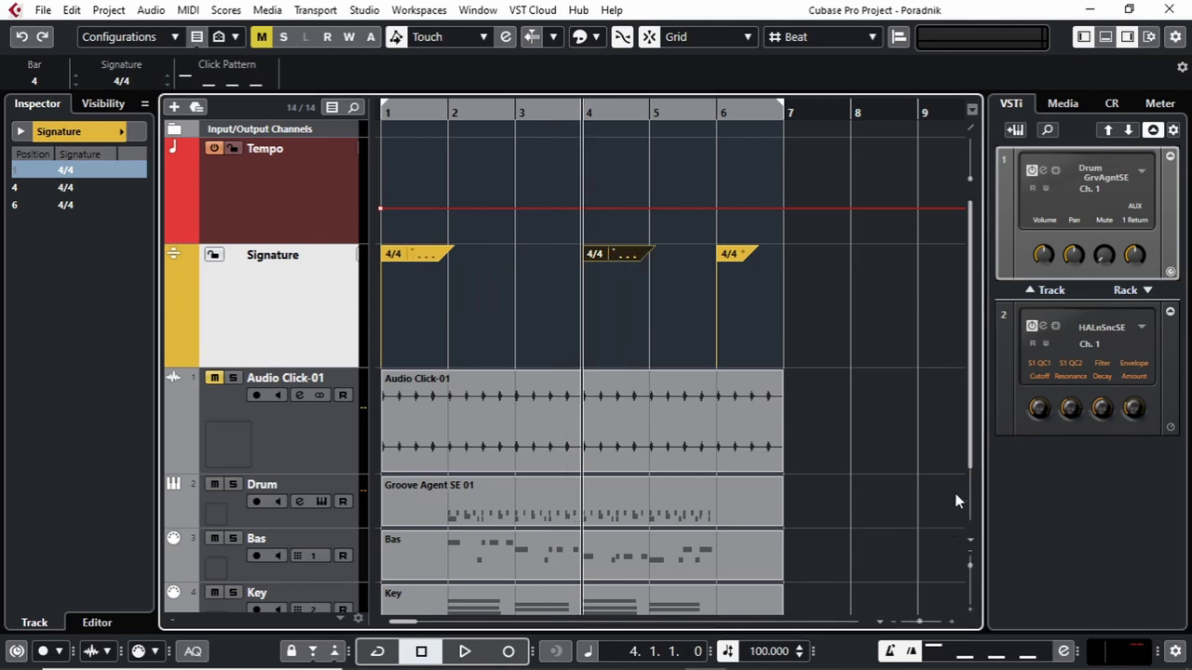
left_click(1036, 655)
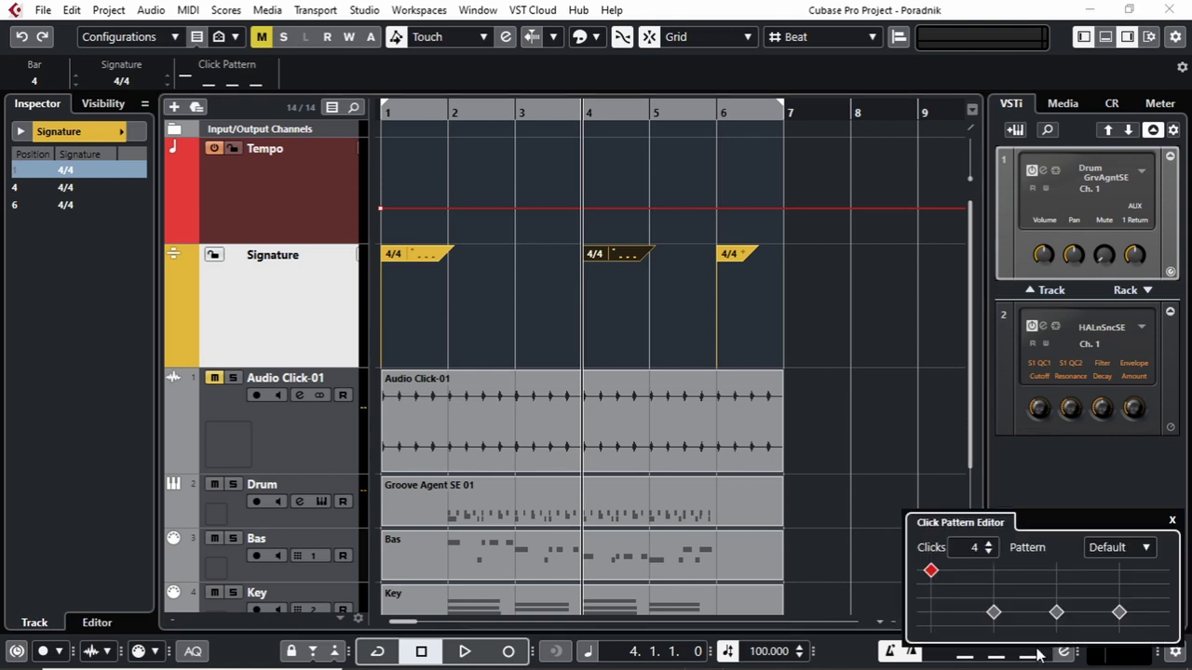
left_click(1122, 551)
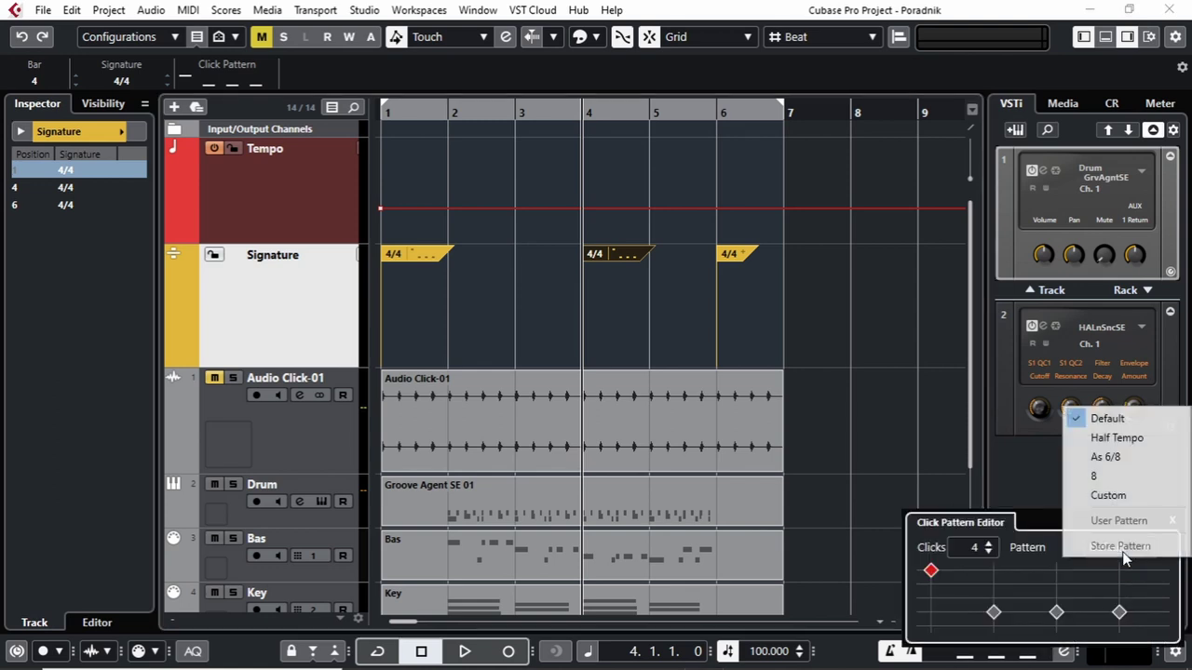
left_click(1118, 438)
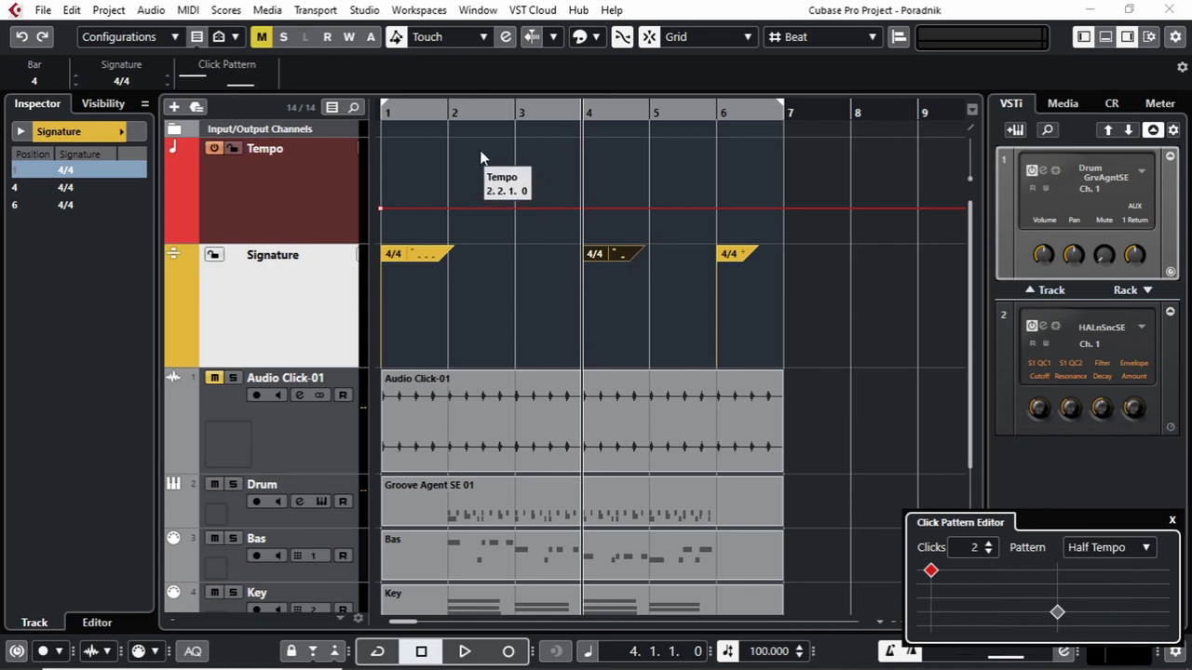
Play the project from bar 3 to hear the Half Tempo click, and stop near the end of bar 5
left_click(515, 111)
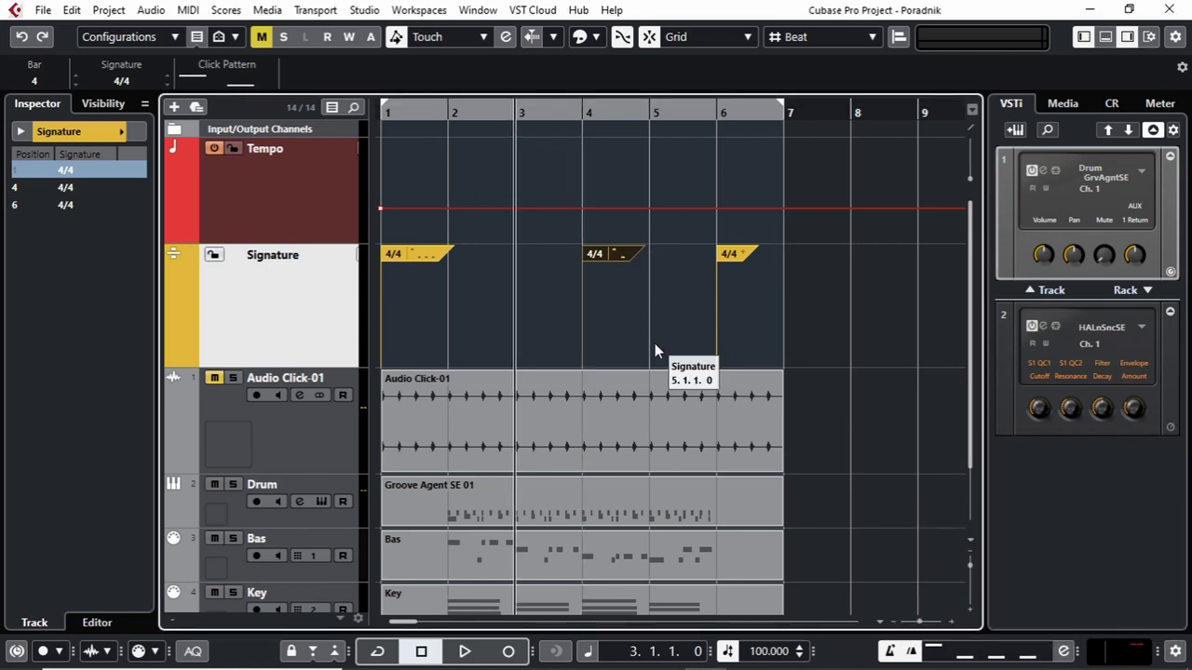
key("space")
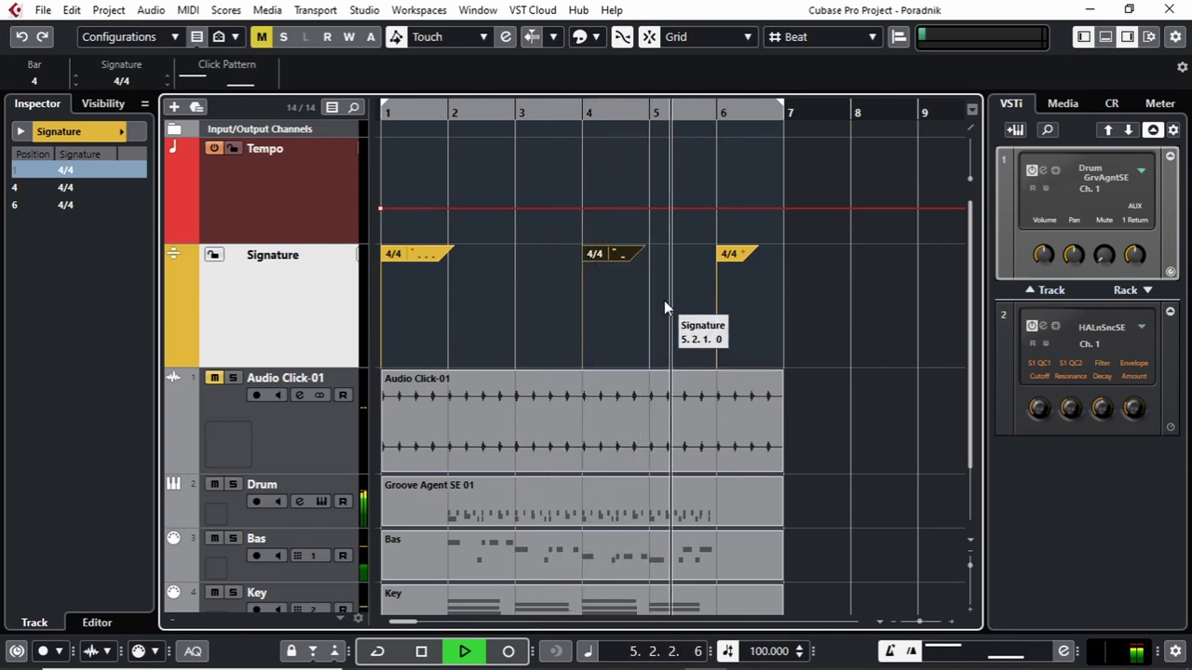
key("space")
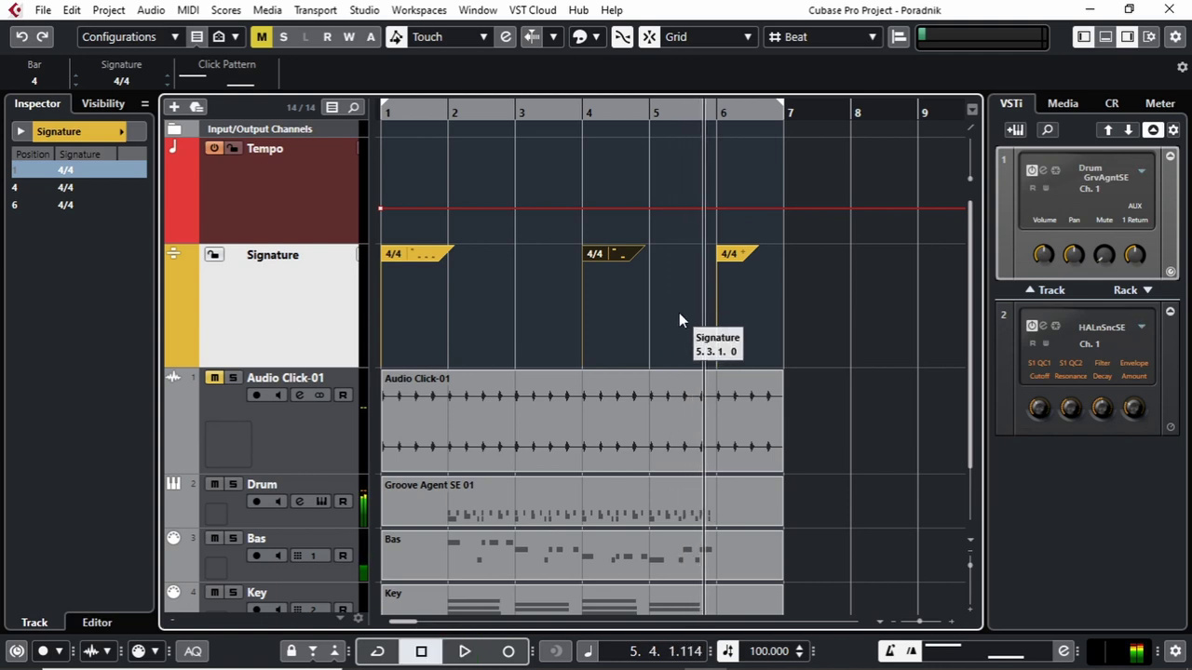
Set the click pattern of the bar 6 signature event to the As 6/8 preset
left_click(733, 257)
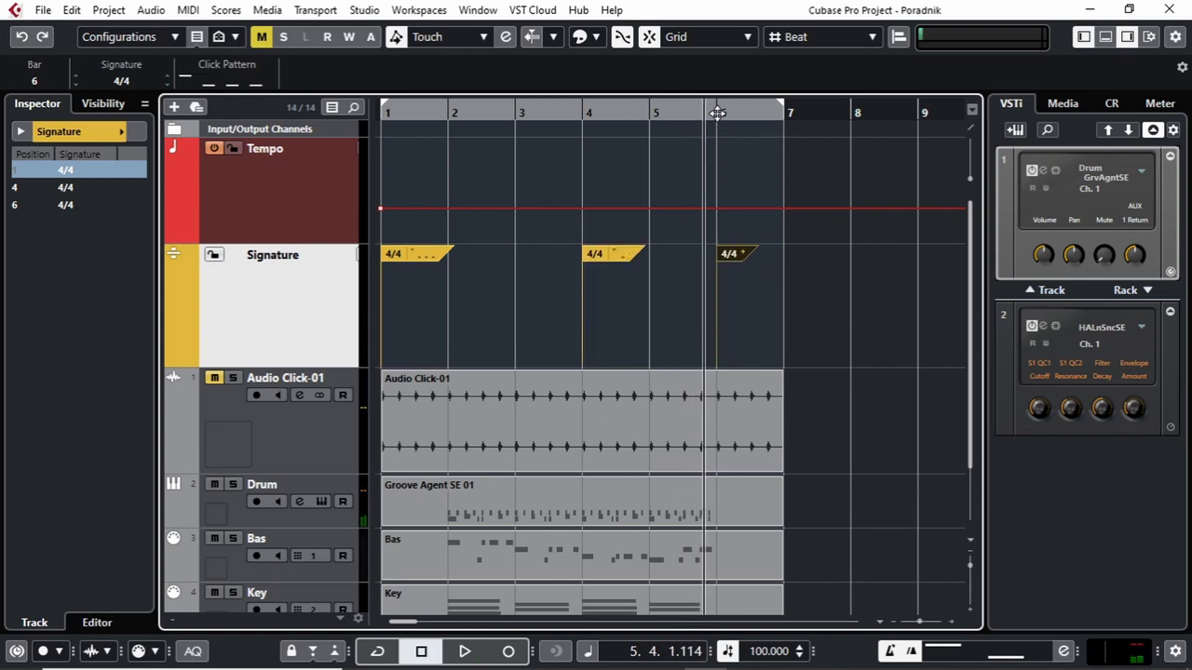
left_click(717, 113)
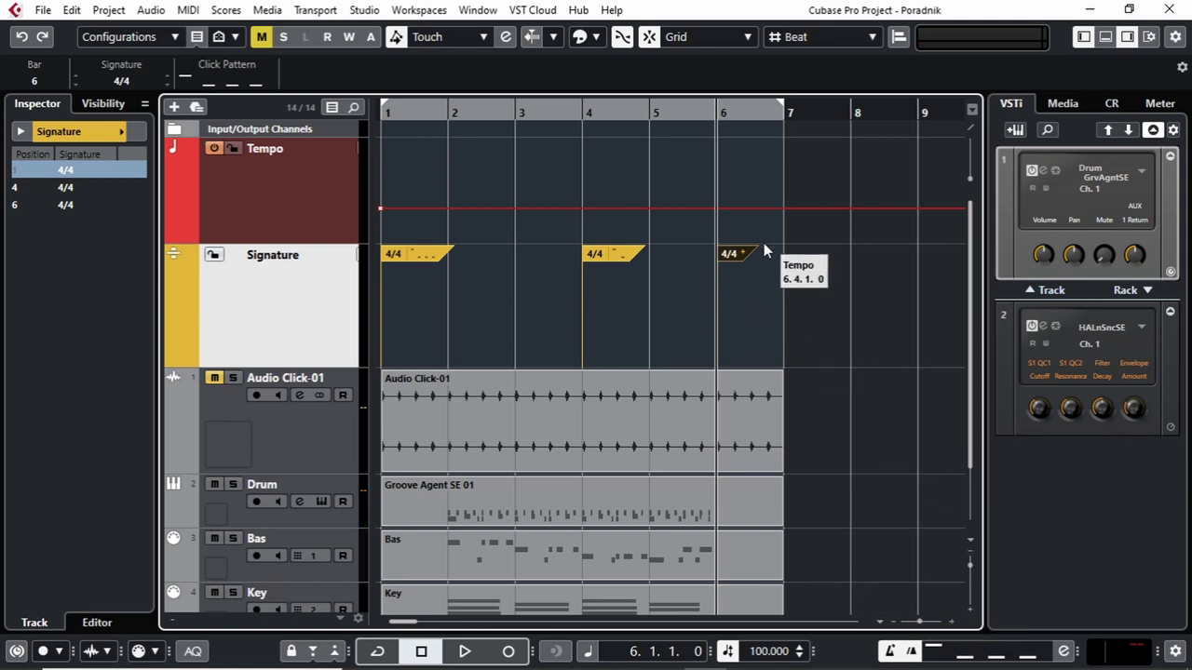
left_click(1004, 658)
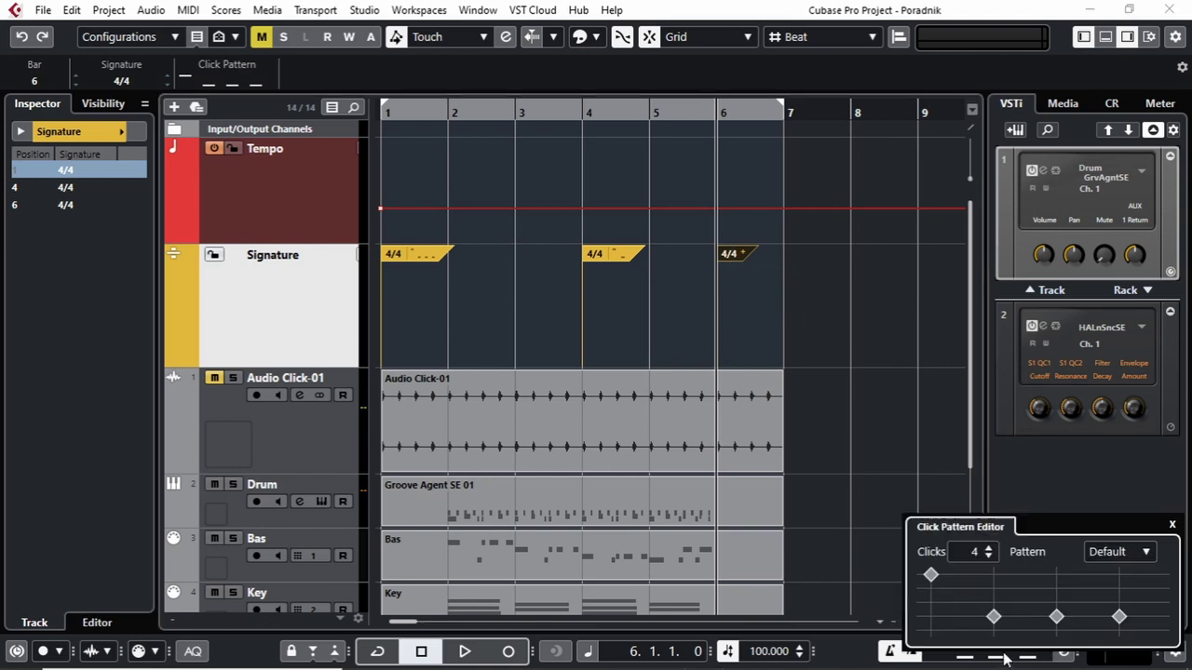
left_click(1120, 553)
left_click(1099, 462)
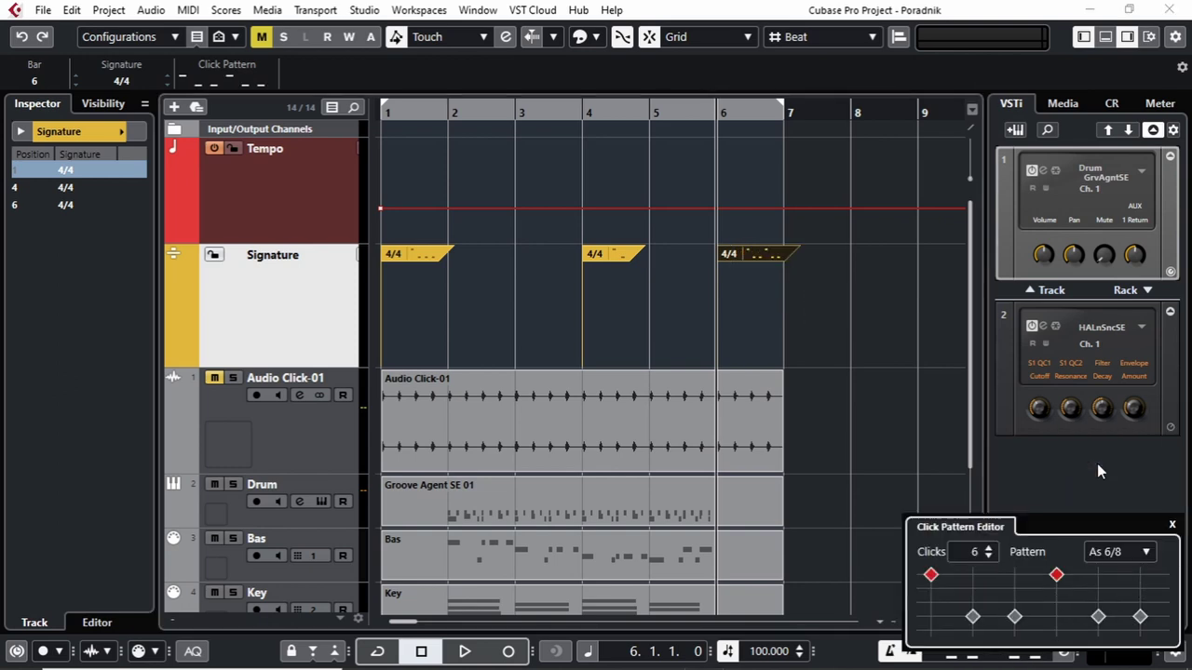
Play the project from bar 4 through both altered click patterns, and stop just after the start of bar 7
left_click(586, 110)
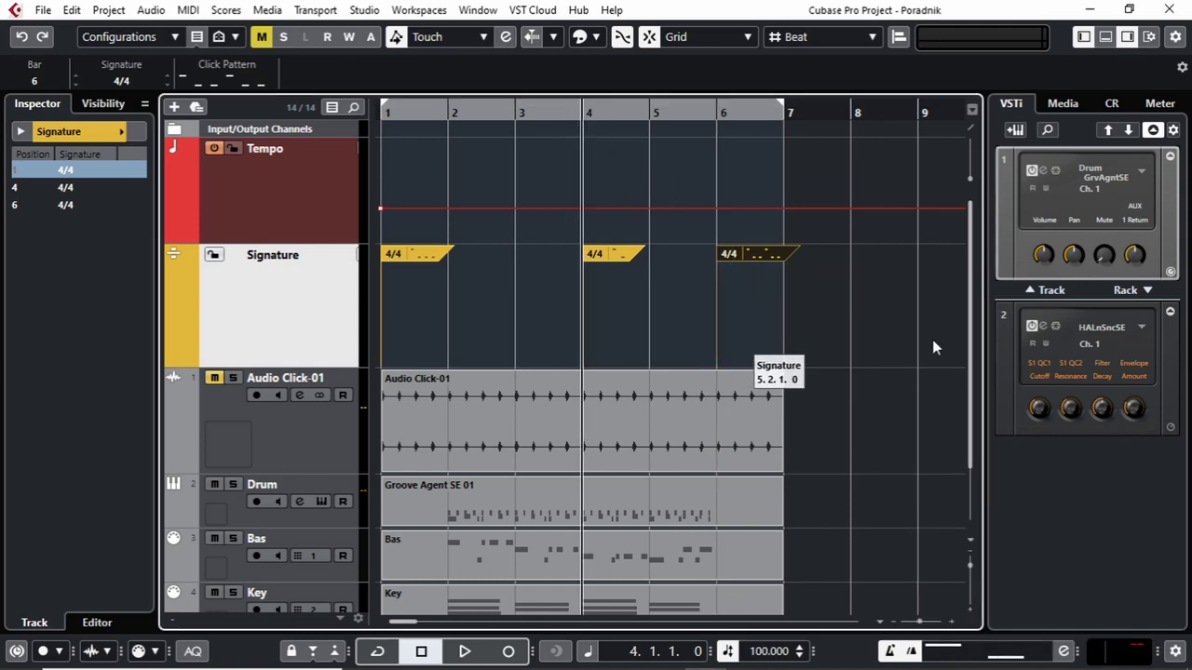
key("space")
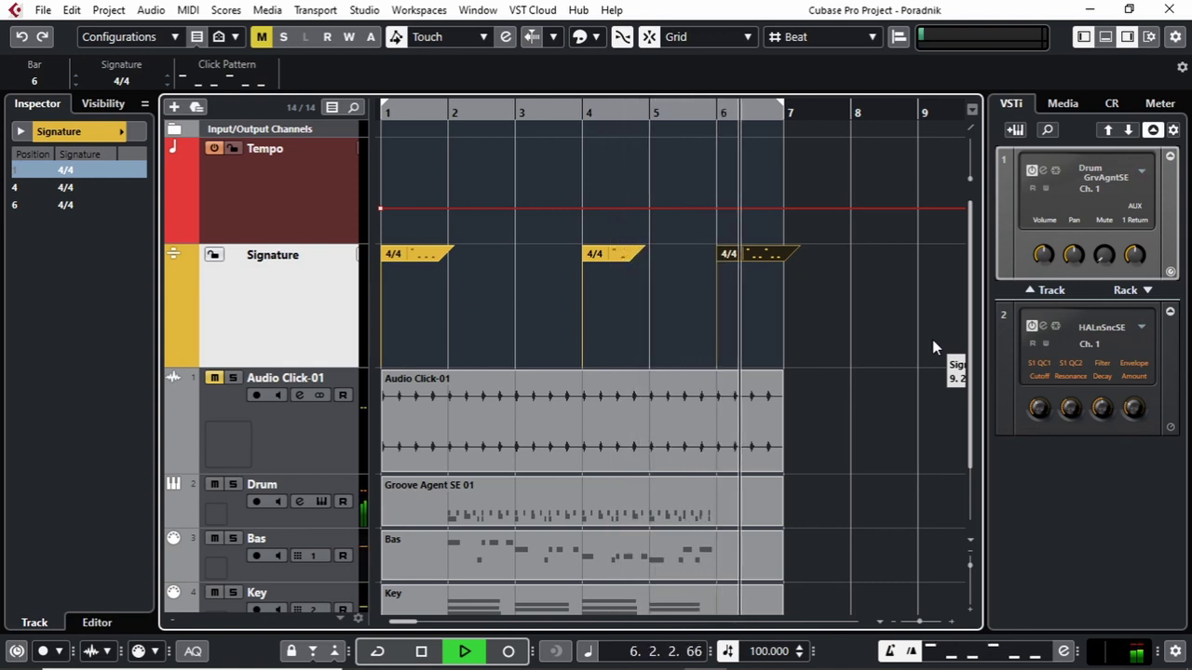
key("space")
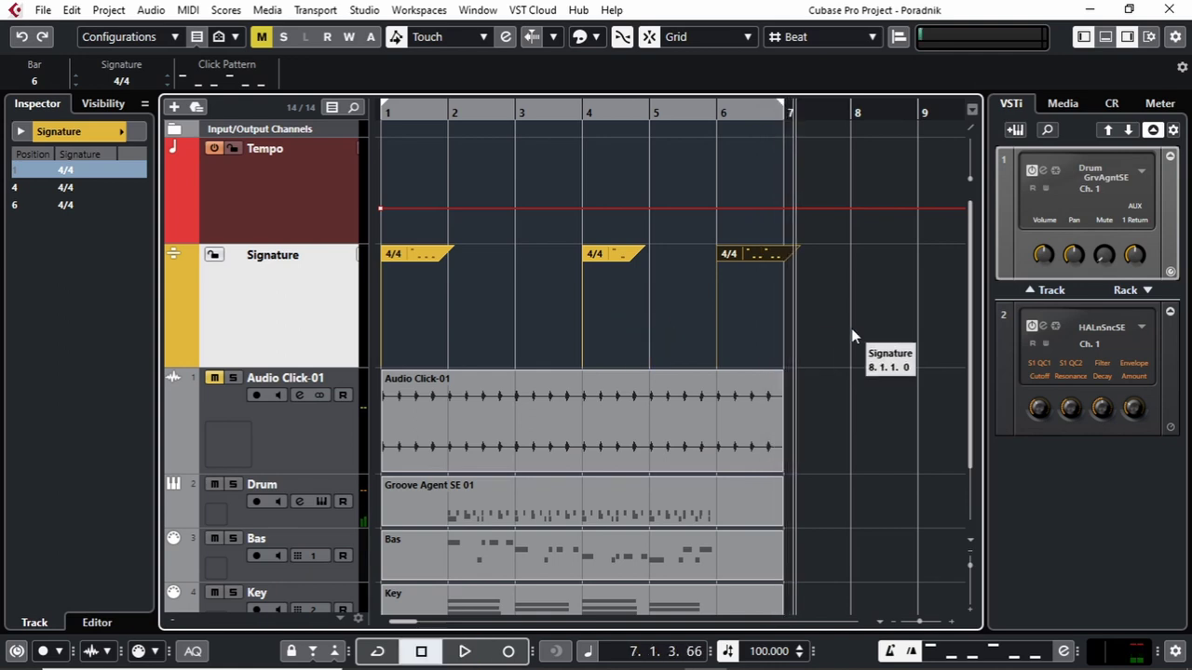